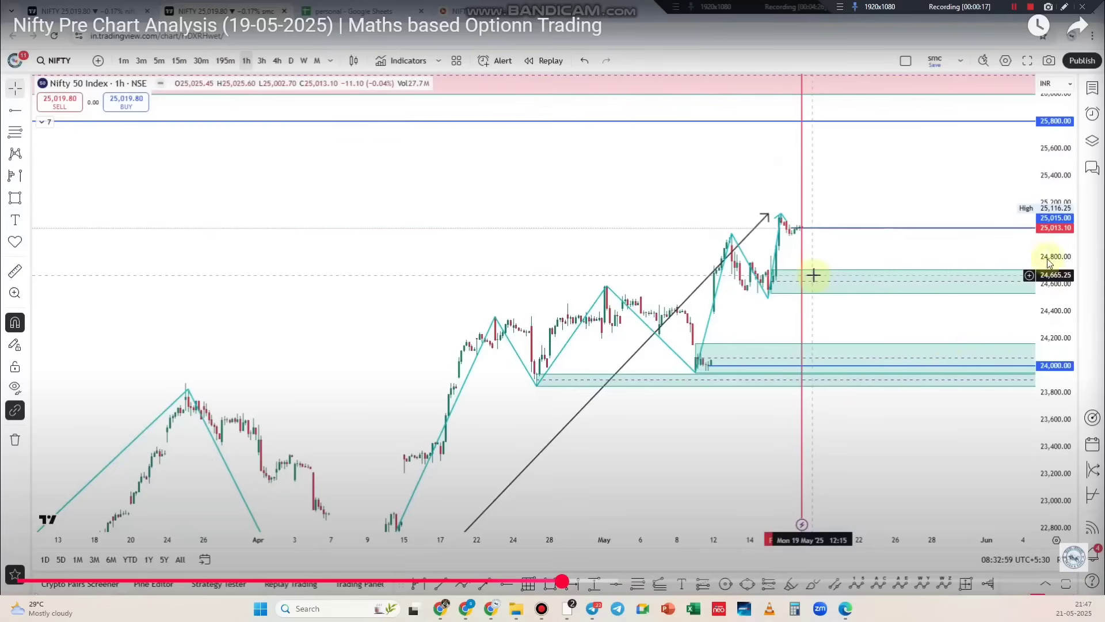
Annotate the paused pre-chart video with title underlines, the timeframes 1D, 1 hr and 5m, and a mark around the upper green zone.
click(1063, 6)
drag(21, 47, 189, 48)
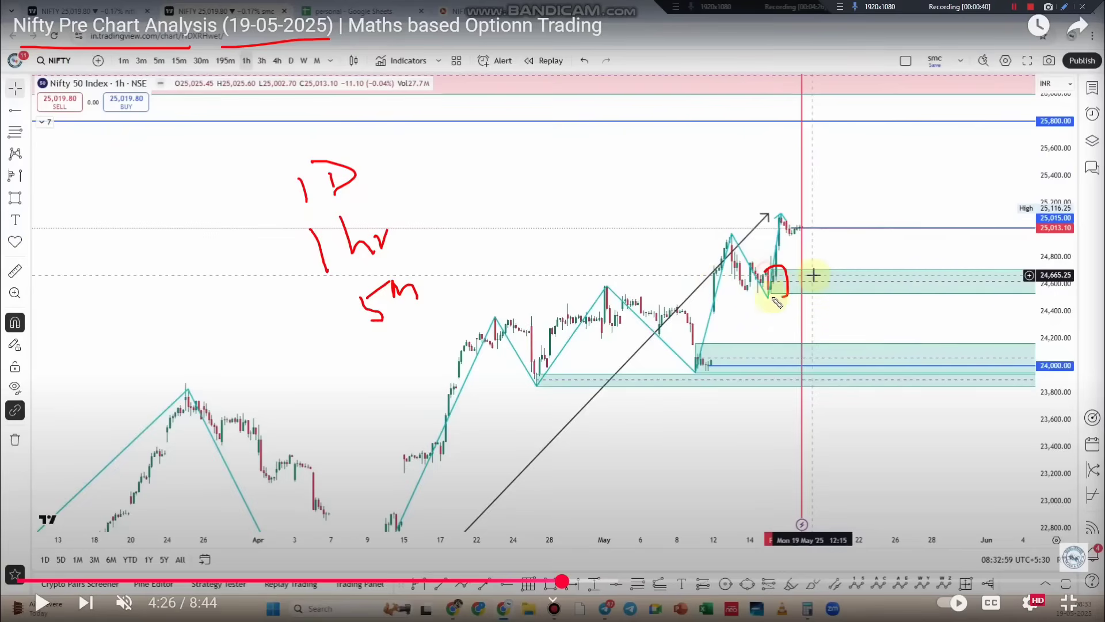
key(Escape)
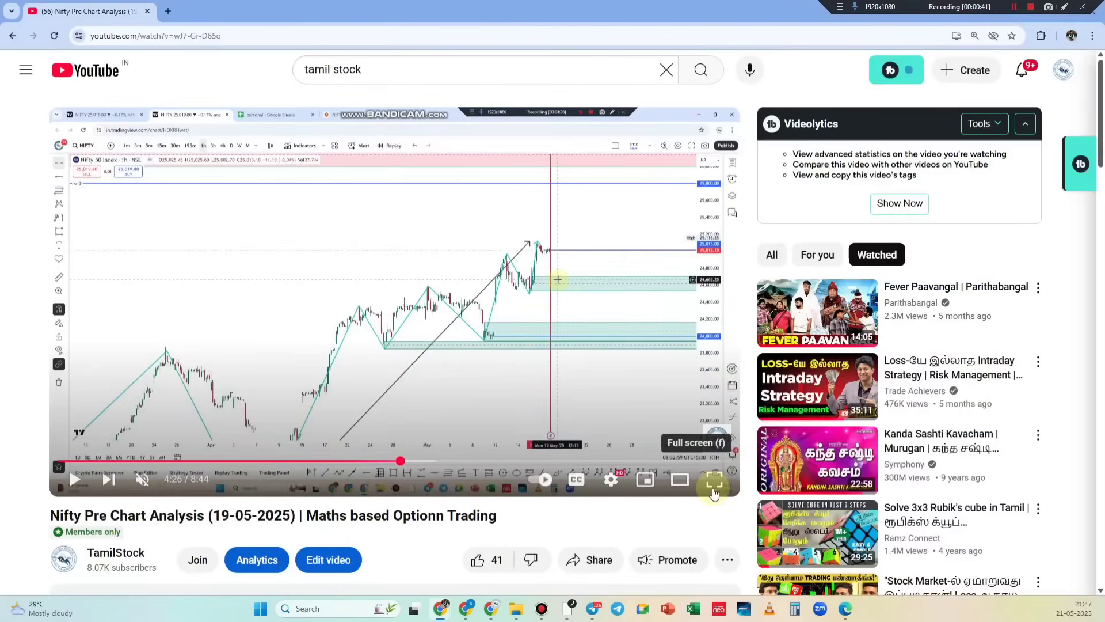
click(714, 488)
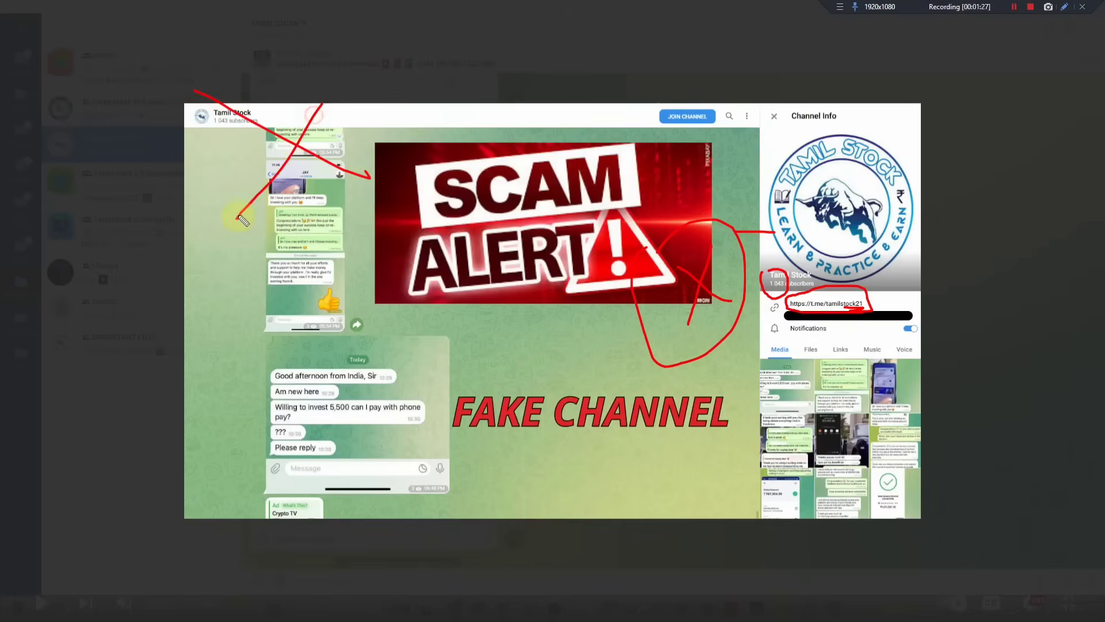
Strike through the fake-channel image, and underline and tick the genuine link in the TAMIL STOCK channel info.
mouse_move(133, 193)
mouse_down()
mouse_move(732, 204)
mouse_move(772, 215)
mouse_up()
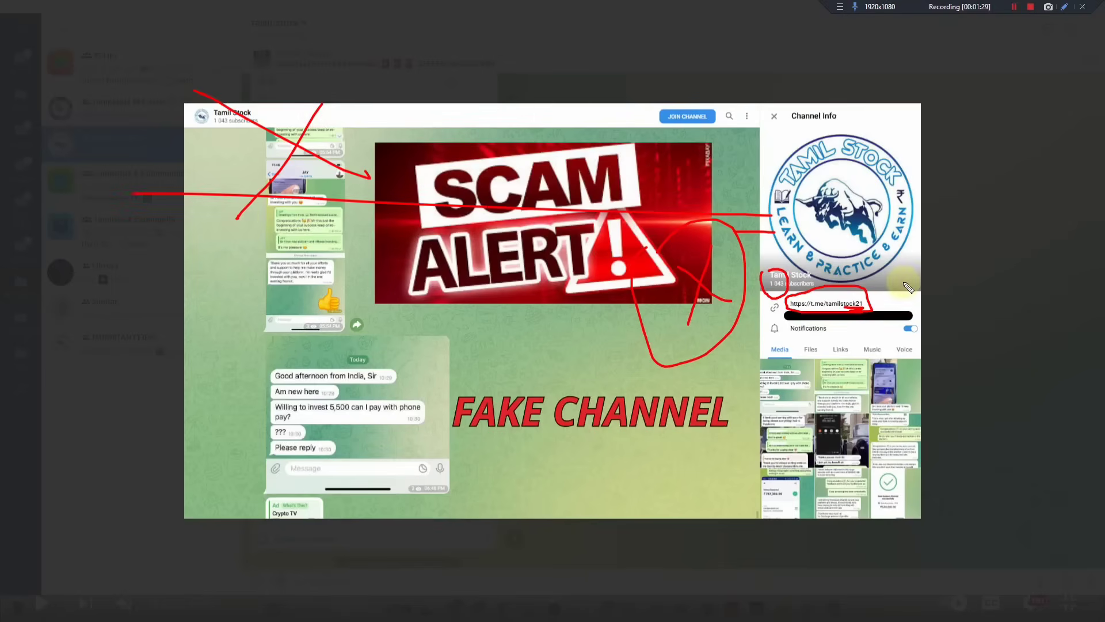
click(970, 267)
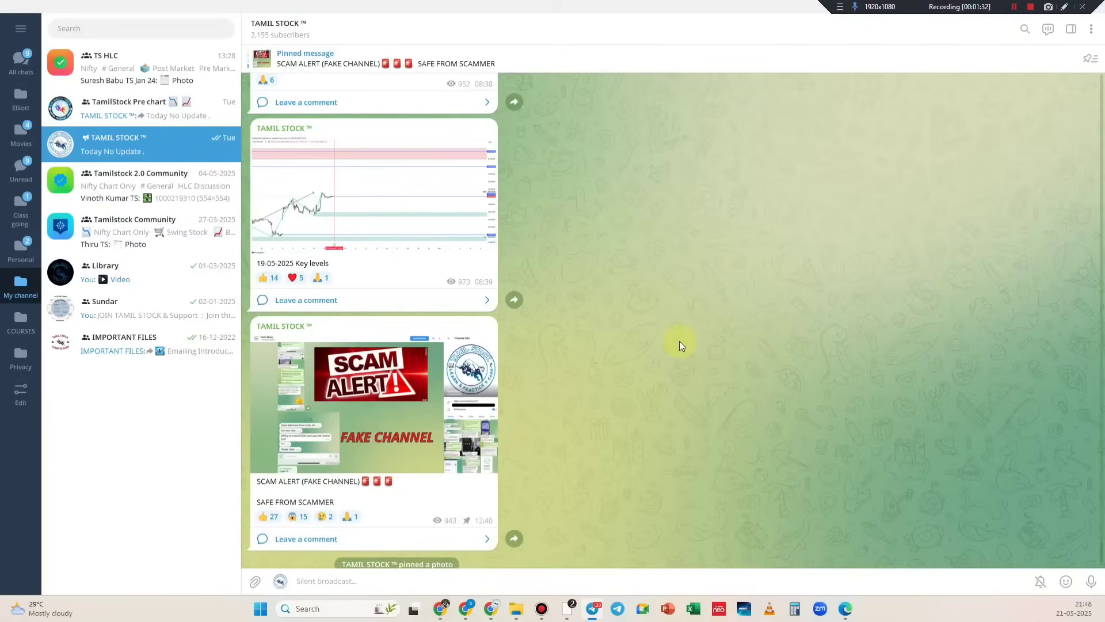
click(320, 30)
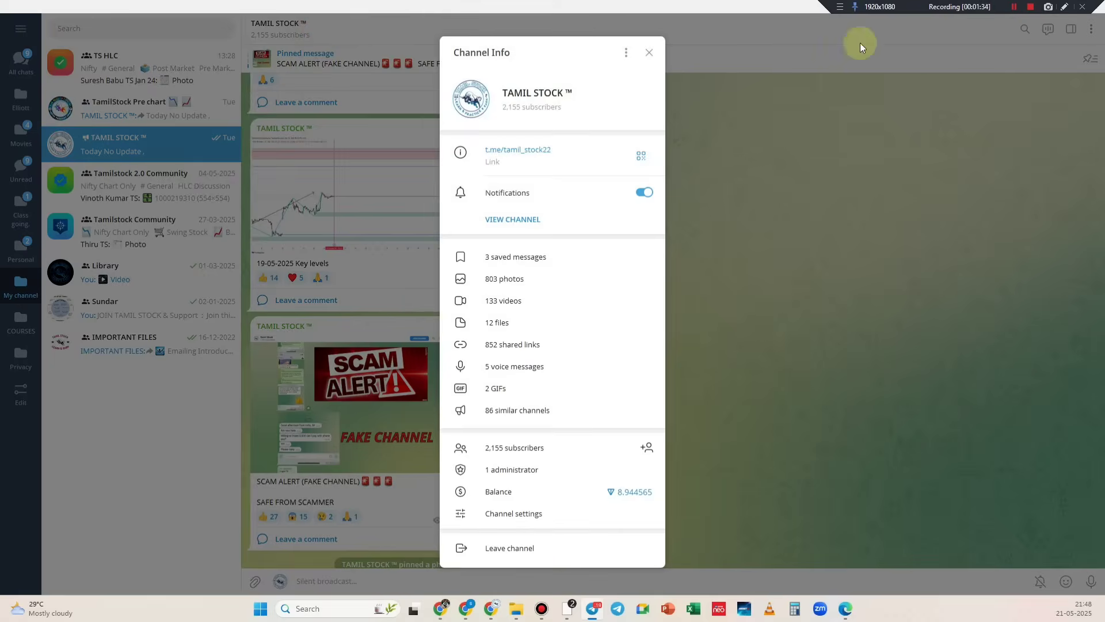
click(1064, 10)
mouse_move(516, 155)
mouse_down()
mouse_move(552, 158)
mouse_move(599, 132)
mouse_up()
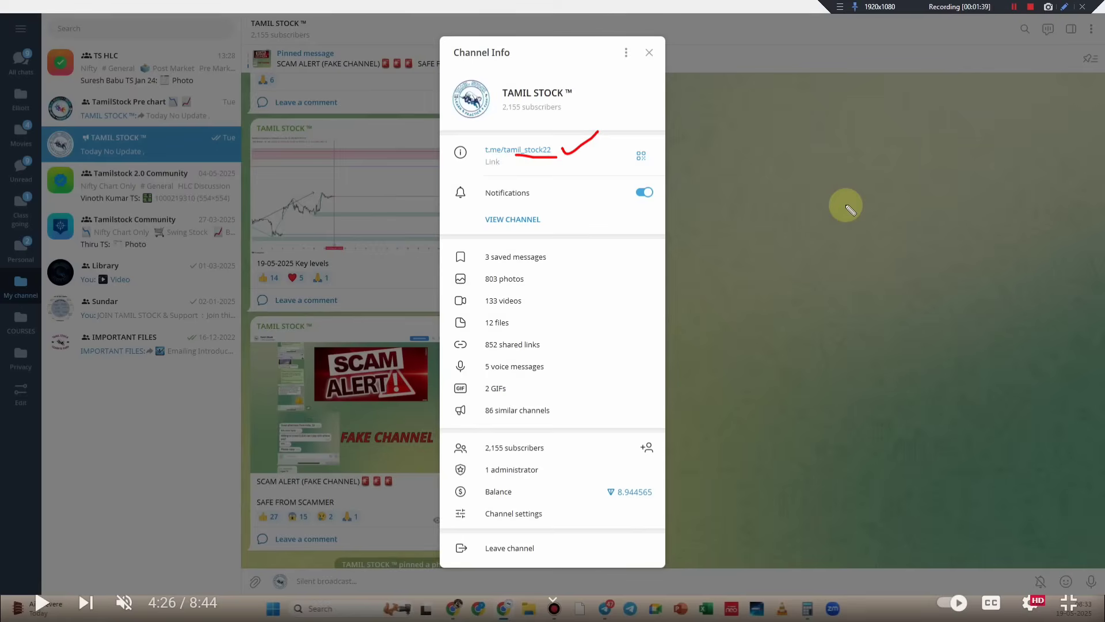
click(739, 222)
Open the 19-05-2025 Key levels photo and draw an annotation stroke in the area below the 25,015 level.
click(377, 234)
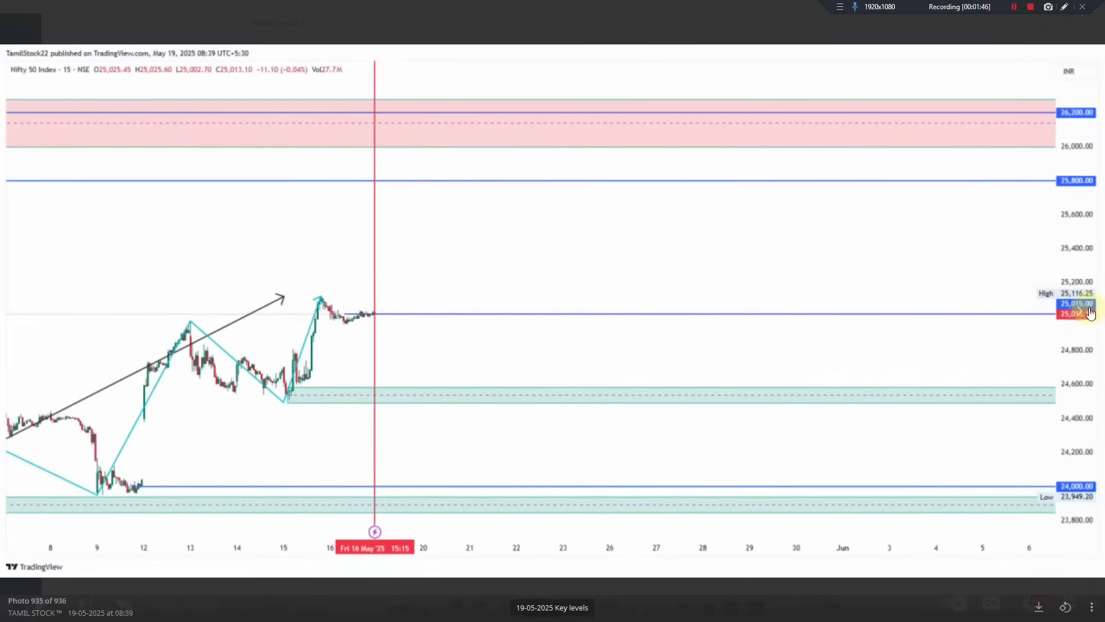
click(1064, 7)
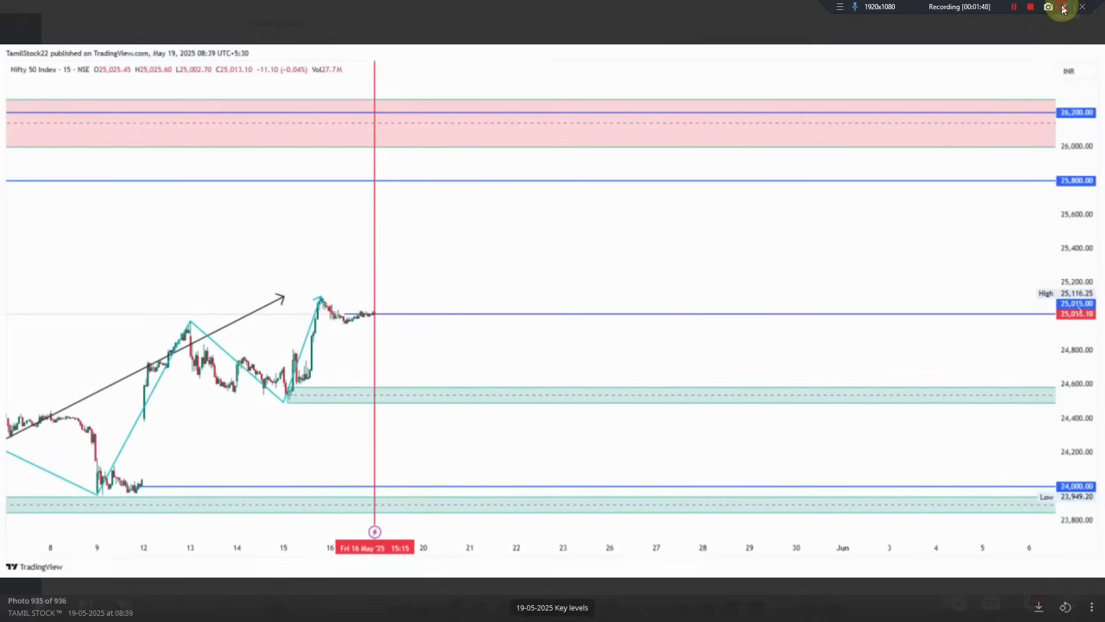
mouse_move(599, 343)
mouse_down()
mouse_move(622, 387)
mouse_move(654, 403)
mouse_up()
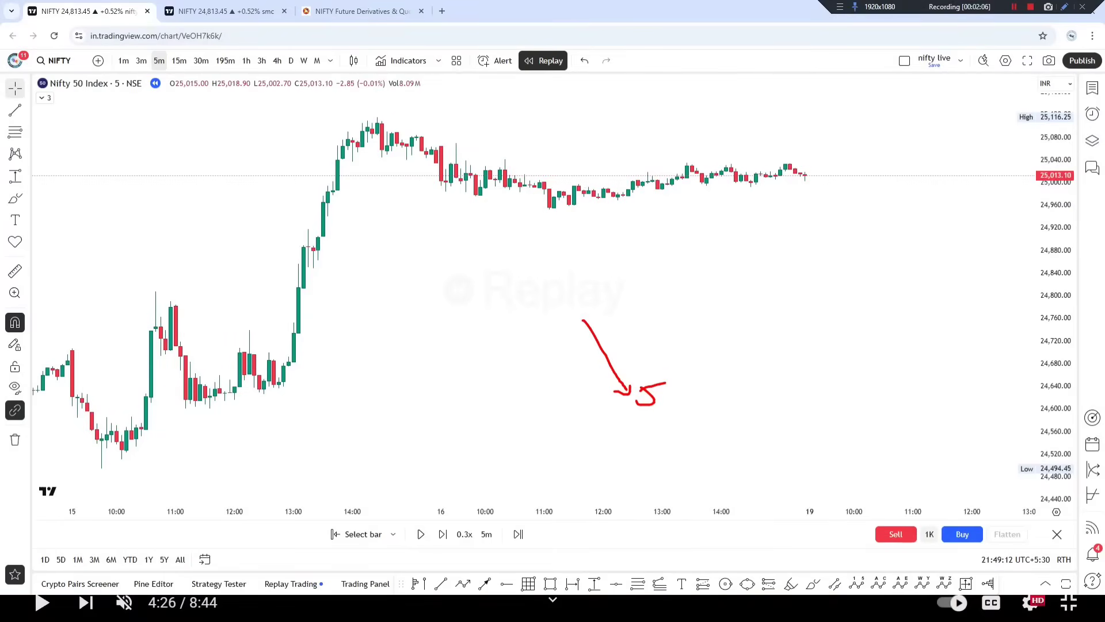
Add a horizontal line to the Nifty 50 replay chart and set its price to 25,015.
key(alt+h)
double_click(863, 173)
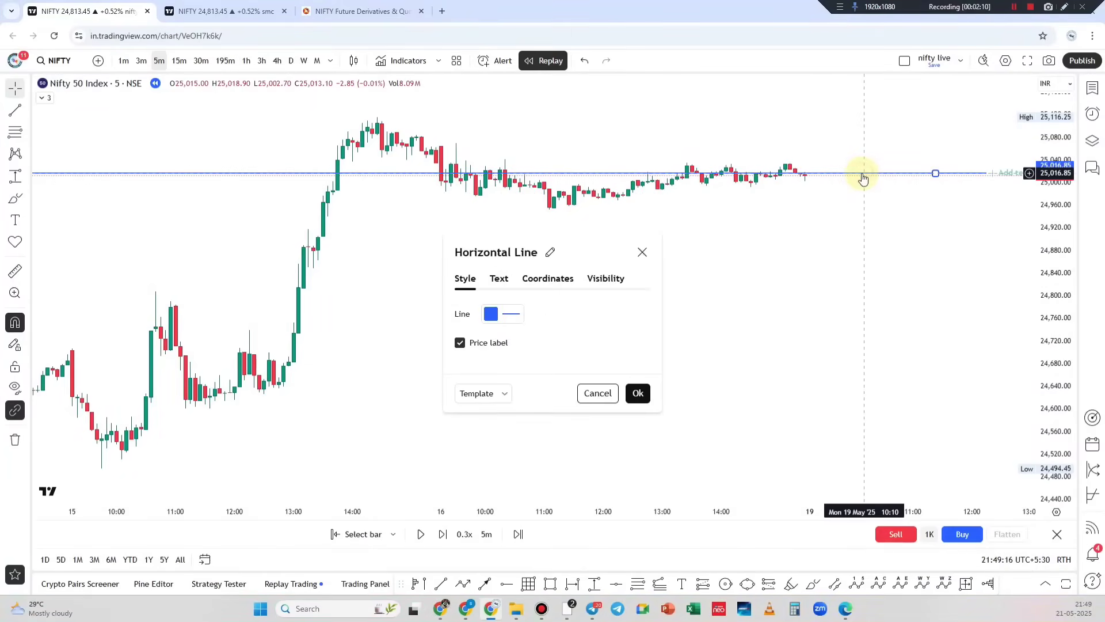
text(25)
key(Escape)
click(540, 286)
text(25,)
text(015)
click(696, 289)
Switch the Nifty 50 replay chart to the 1-hour timeframe.
scroll(696, 289, down, 2)
drag(719, 374, 802, 343)
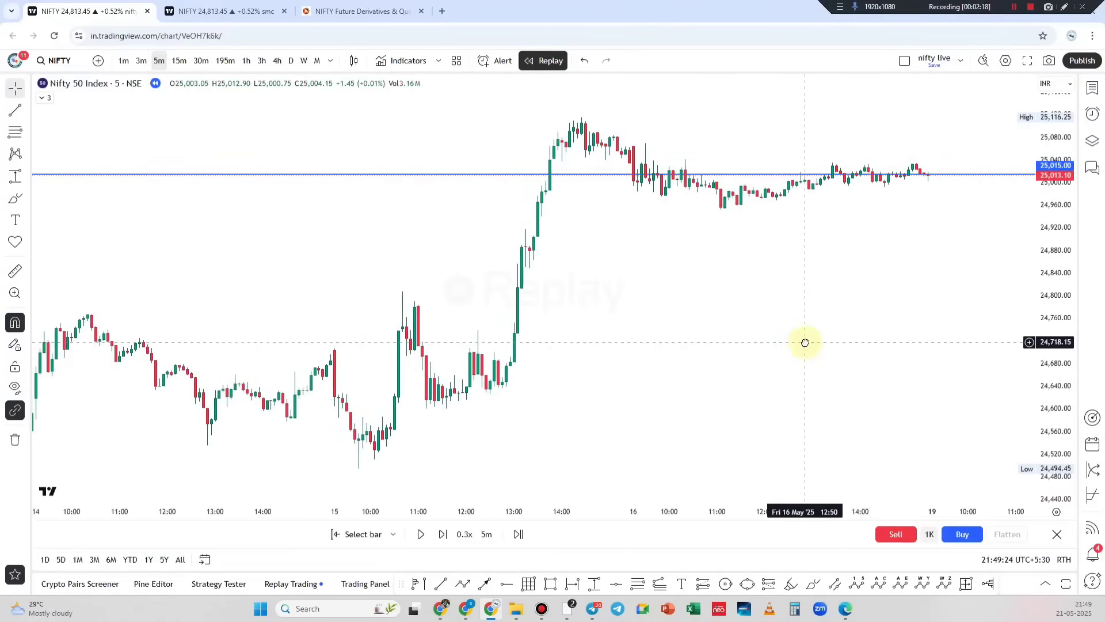
click(246, 61)
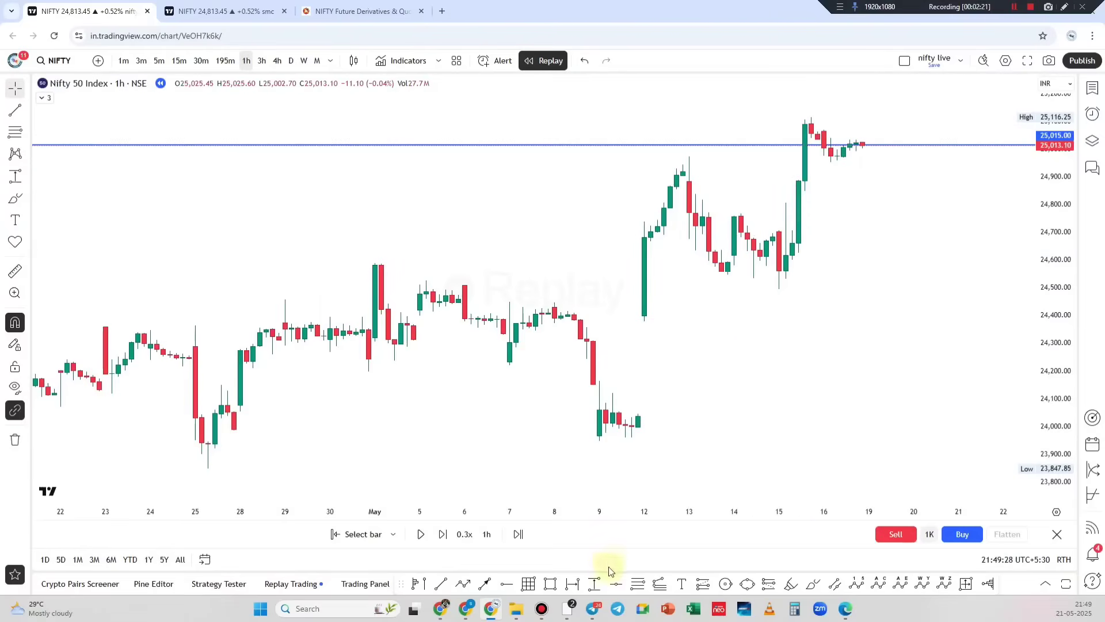
Following the pre-chart video, draw a rectangle zone from 24,707.90 to 24,494.45, starting 15 May 09:15 and reaching 20 May.
mouse_move(493, 616)
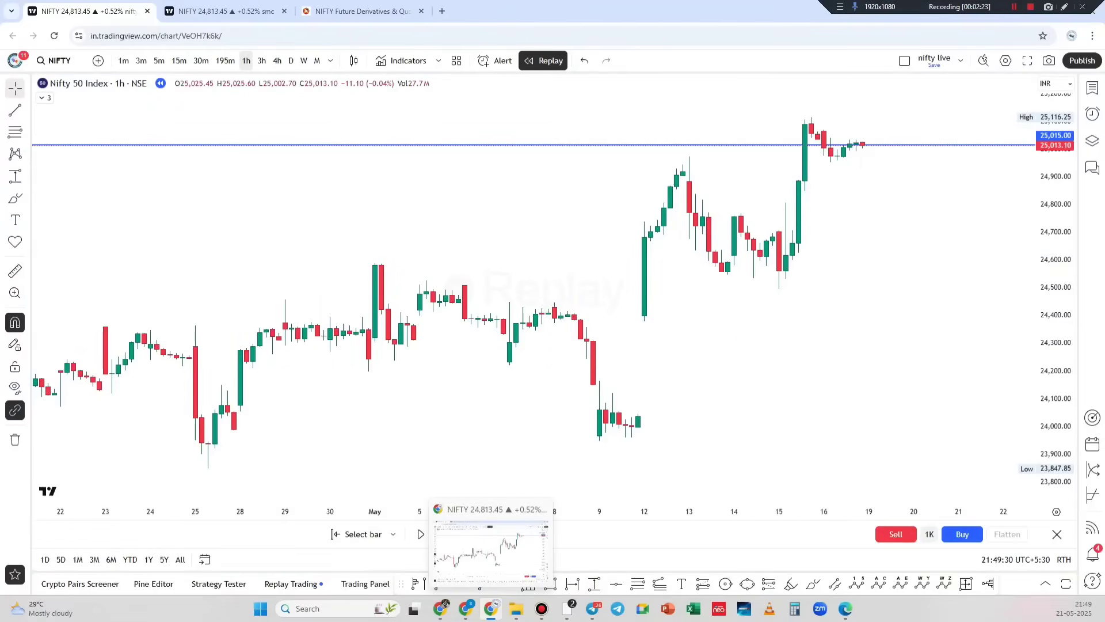
key(alt+Tab)
key(alt+Tab)
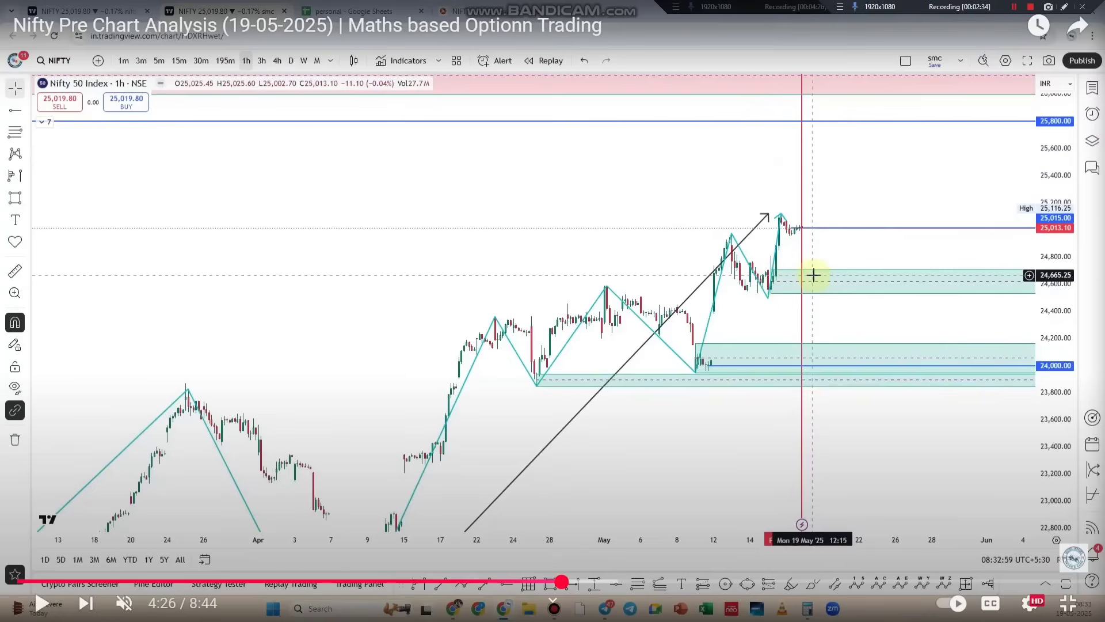
key(alt+Tab)
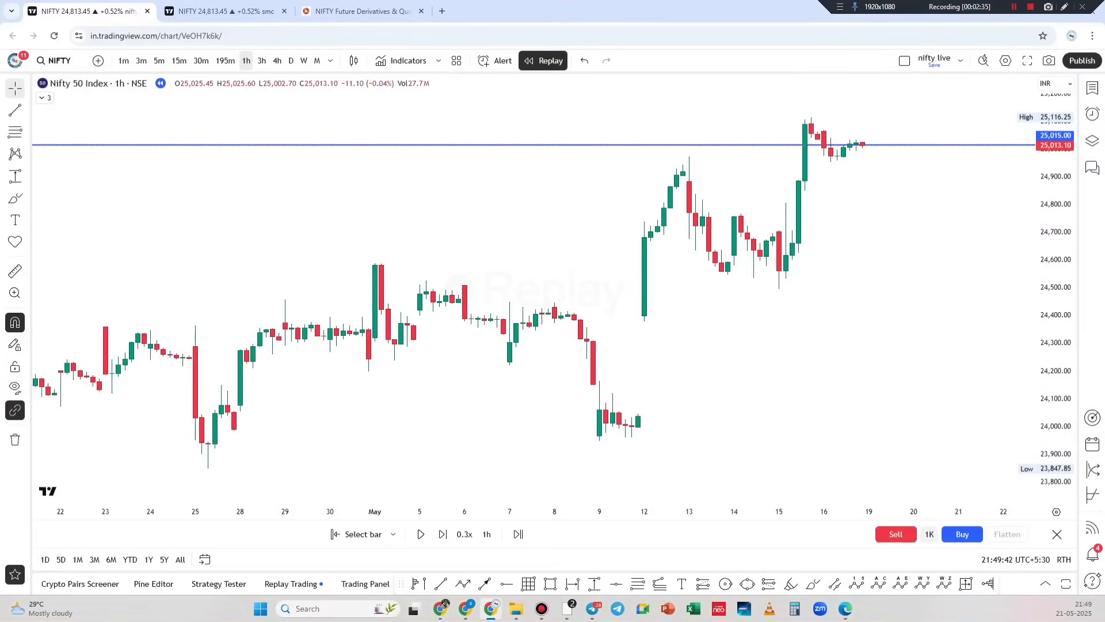
click(551, 585)
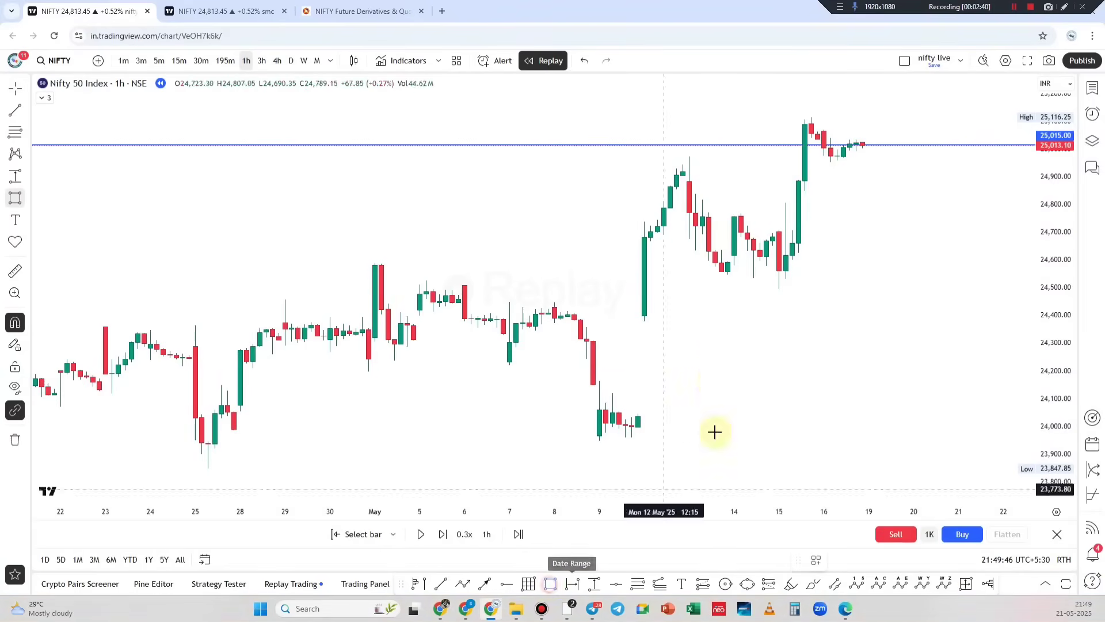
click(792, 231)
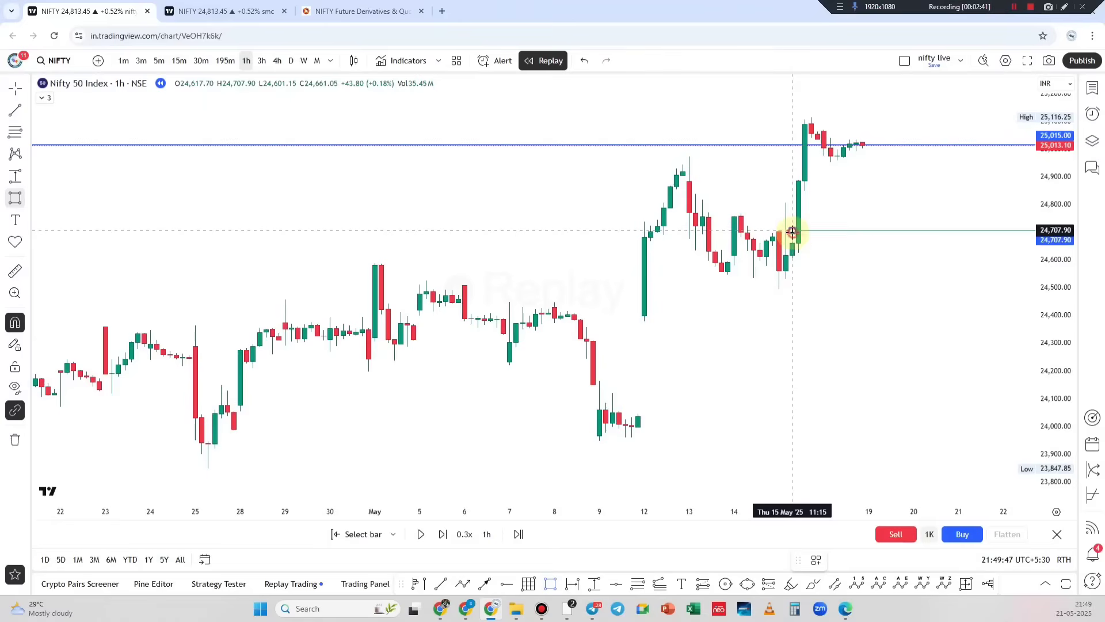
click(780, 289)
drag(792, 259, 933, 240)
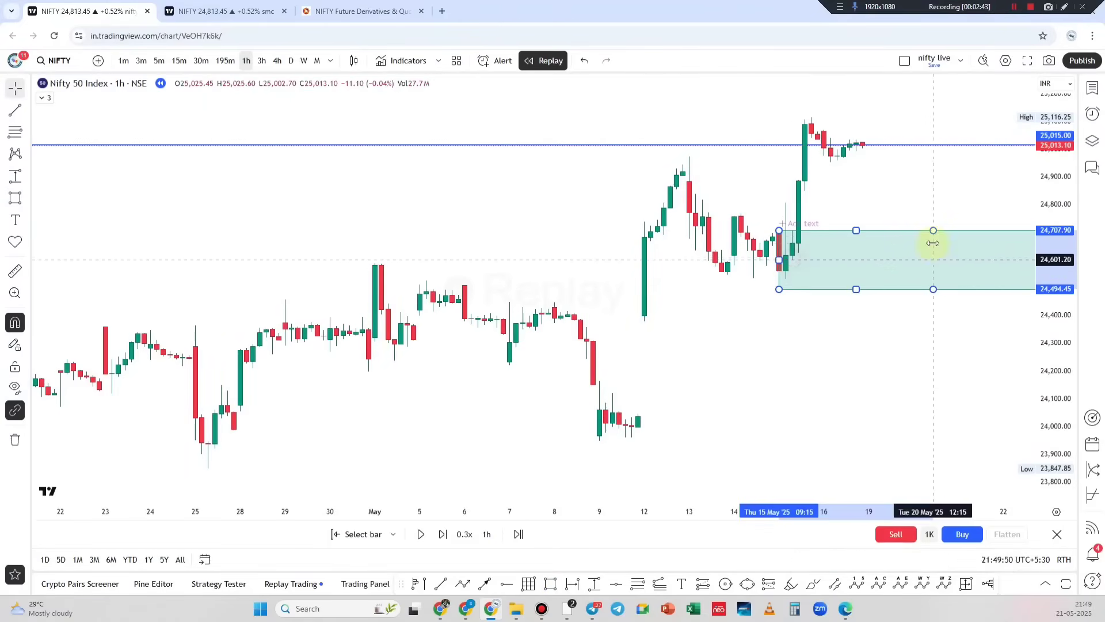
Annotate the chart with the 25015 level and the expected drop to the green zone and rebound, and clear the annotations.
drag(1046, 228, 1046, 244)
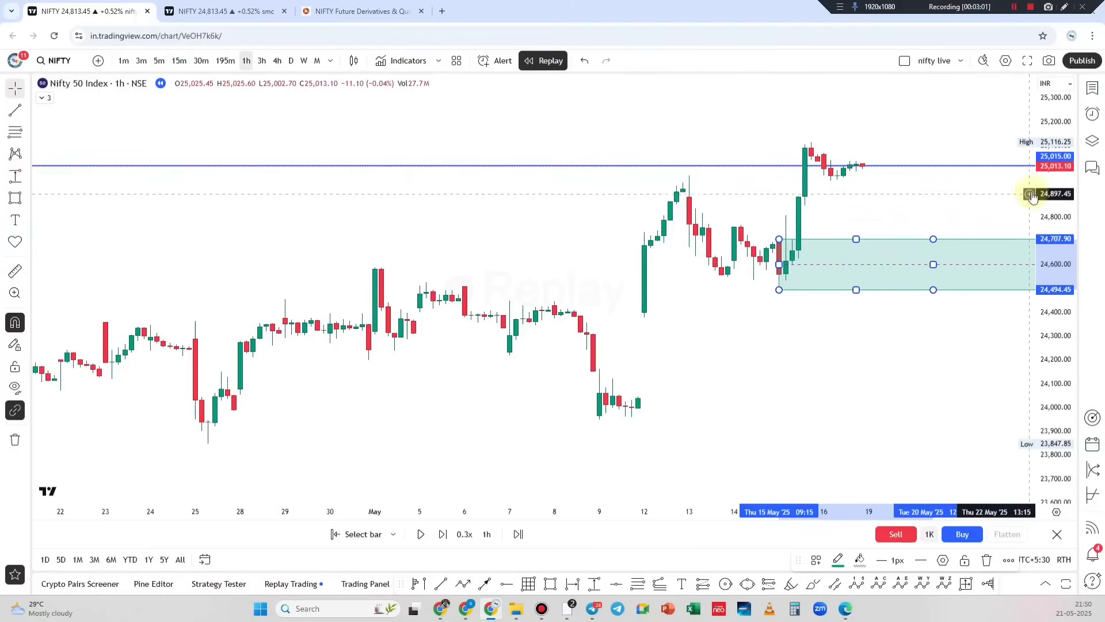
drag(993, 109, 764, 166)
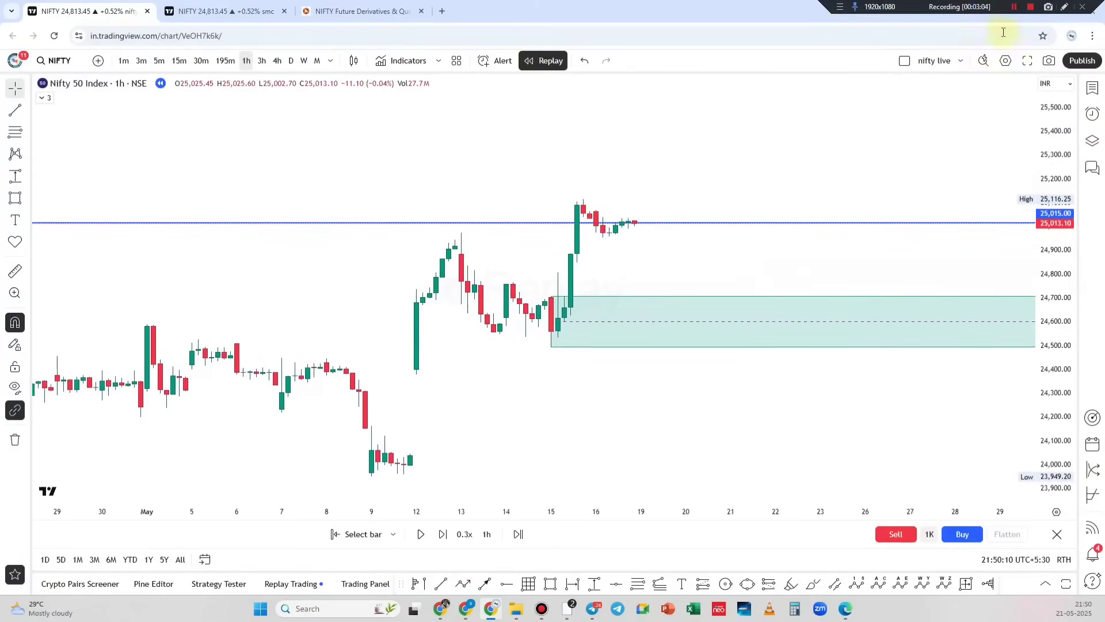
mouse_move(784, 130)
mouse_down()
mouse_move(852, 138)
mouse_move(886, 101)
mouse_move(877, 122)
mouse_move(817, 140)
mouse_move(953, 116)
mouse_up()
click(818, 107)
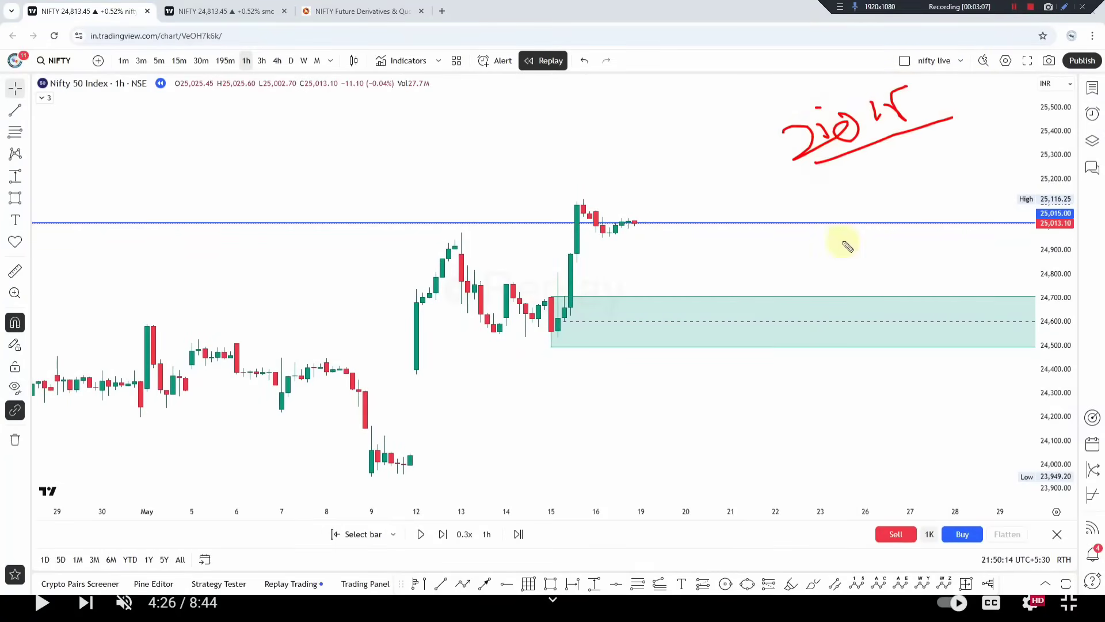
drag(873, 229, 928, 297)
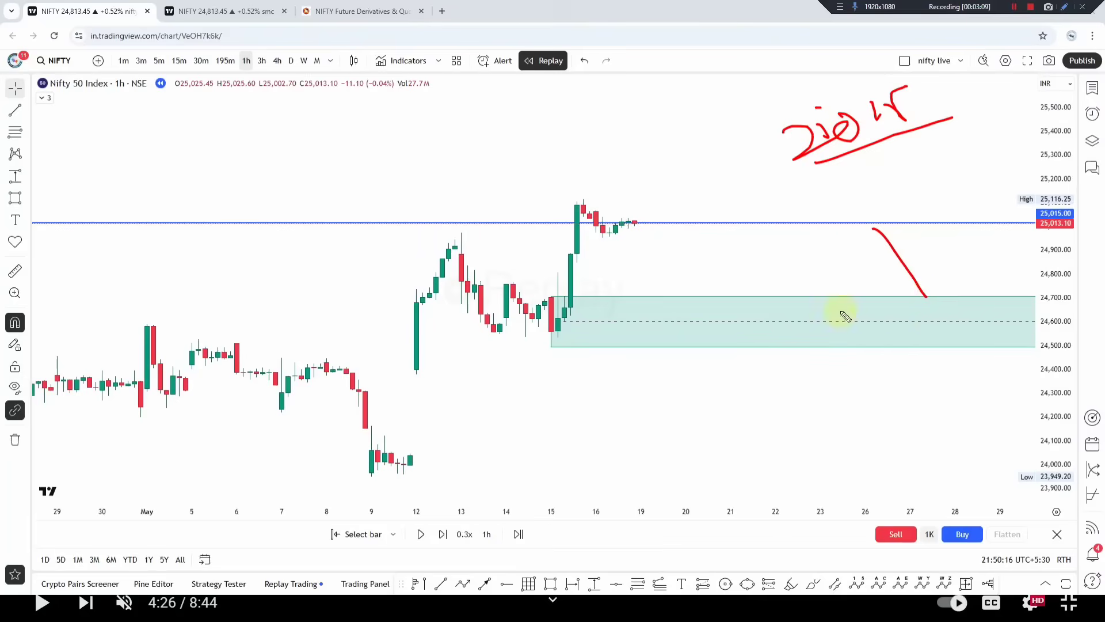
mouse_move(397, 338)
mouse_down()
mouse_move(459, 243)
mouse_move(599, 135)
mouse_up()
drag(926, 298, 988, 228)
key(Escape)
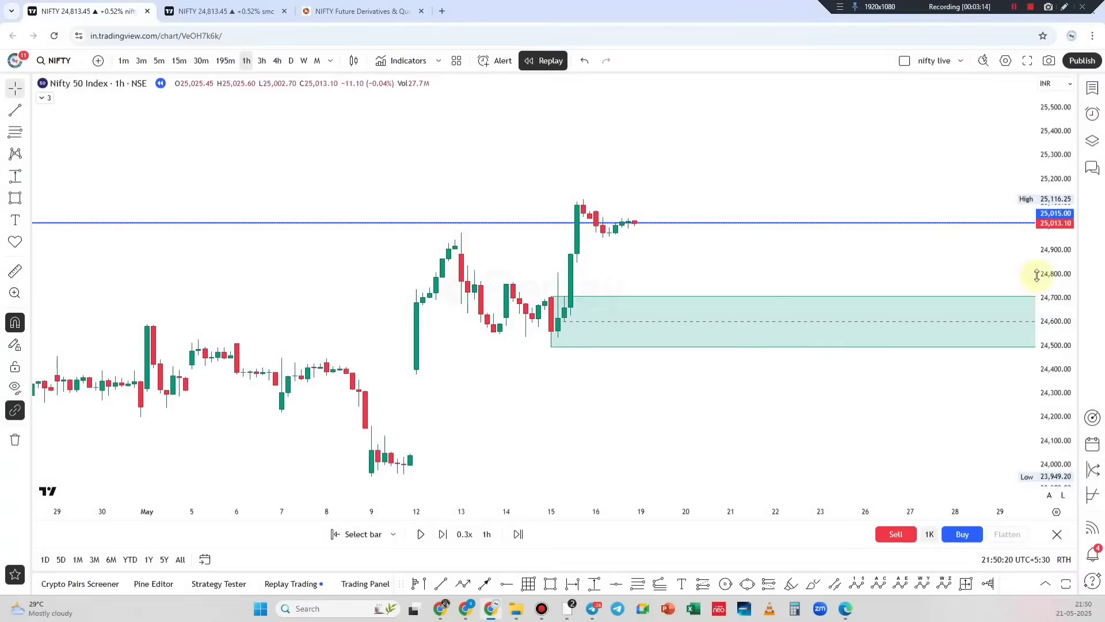
Advance the 1-hour replay into 19 May, set the replay speed to 10x and play it.
drag(1049, 269, 1053, 255)
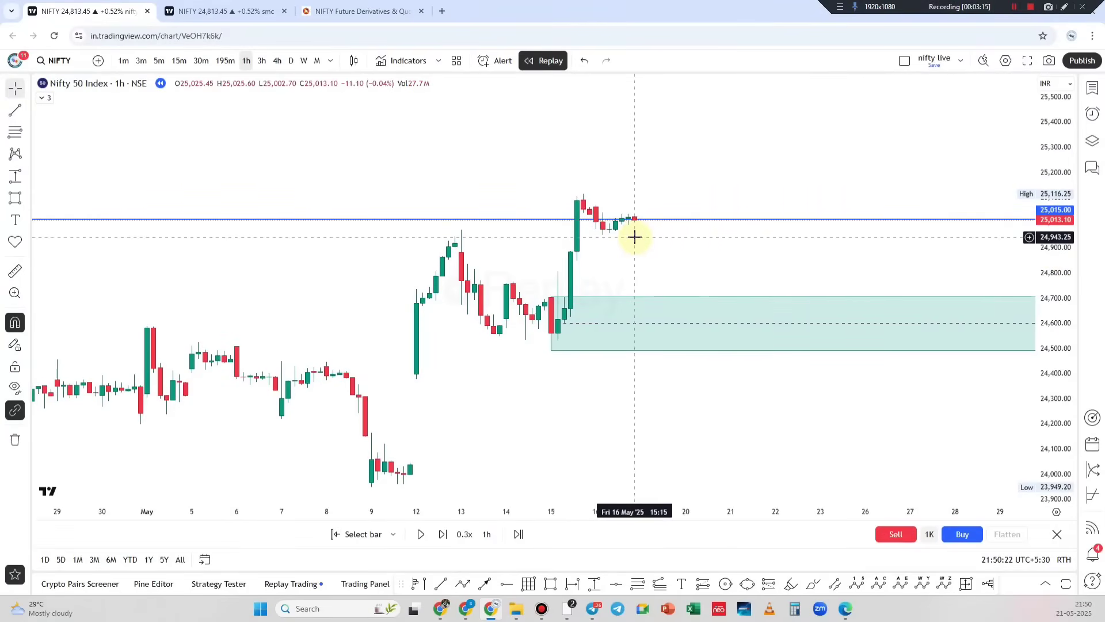
click(442, 534)
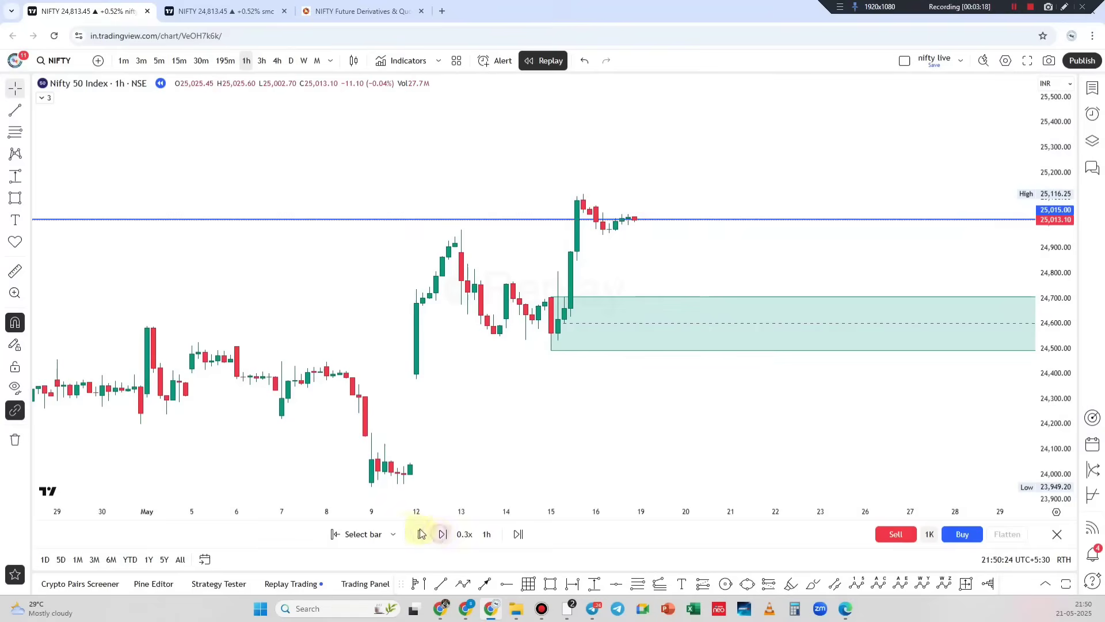
click(442, 534)
click(464, 534)
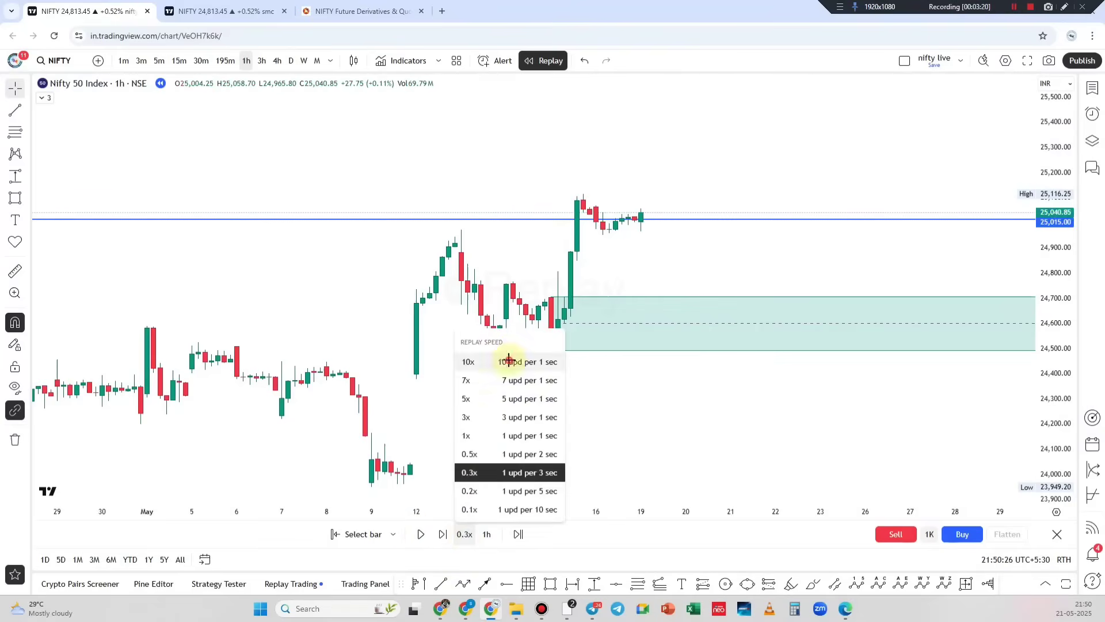
click(515, 361)
click(422, 535)
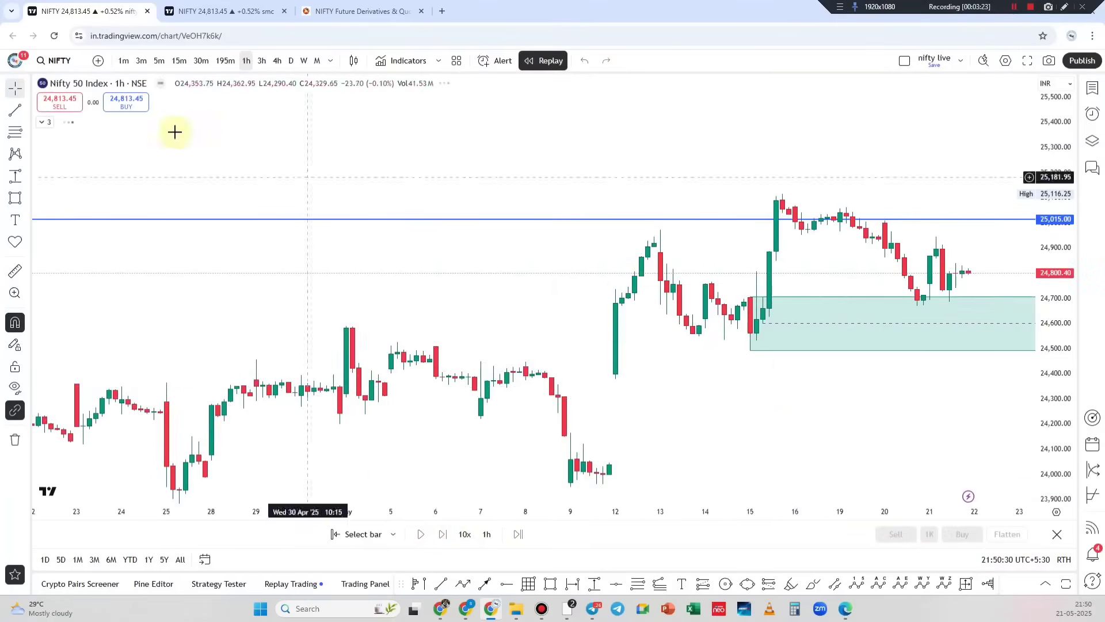
Restart the replay from 20 May 09:15 and switch the chart to the 5-minute timeframe.
click(355, 534)
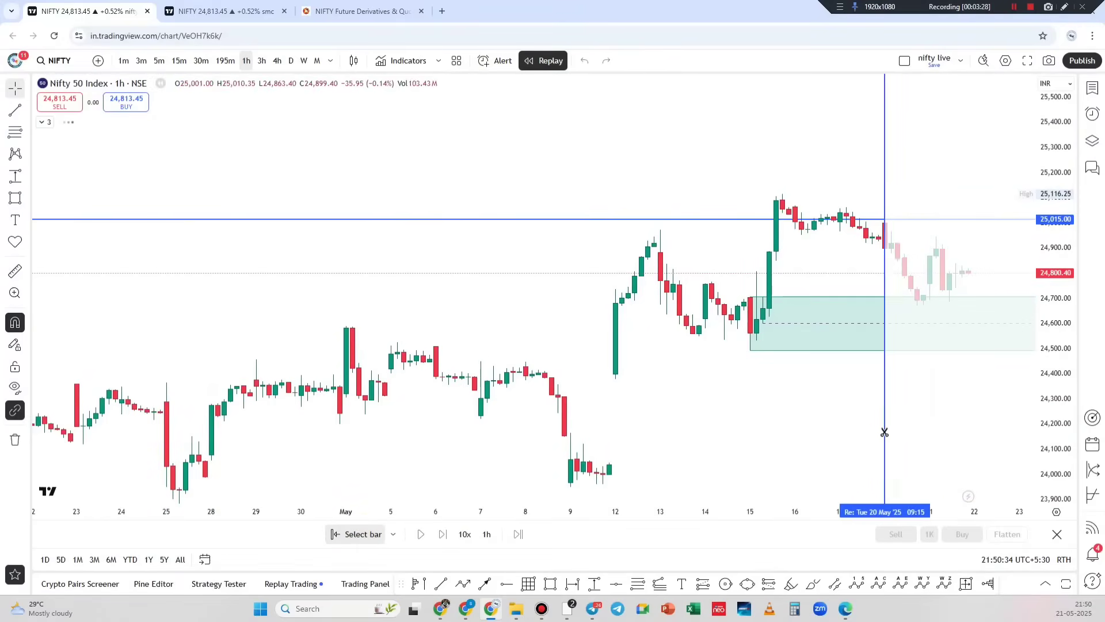
click(883, 432)
click(159, 60)
scroll(818, 337, down, 6)
drag(937, 263, 680, 286)
drag(1061, 279, 995, 74)
Play the 5-minute replay through 20 May and pause it once price enters the green zone.
click(423, 535)
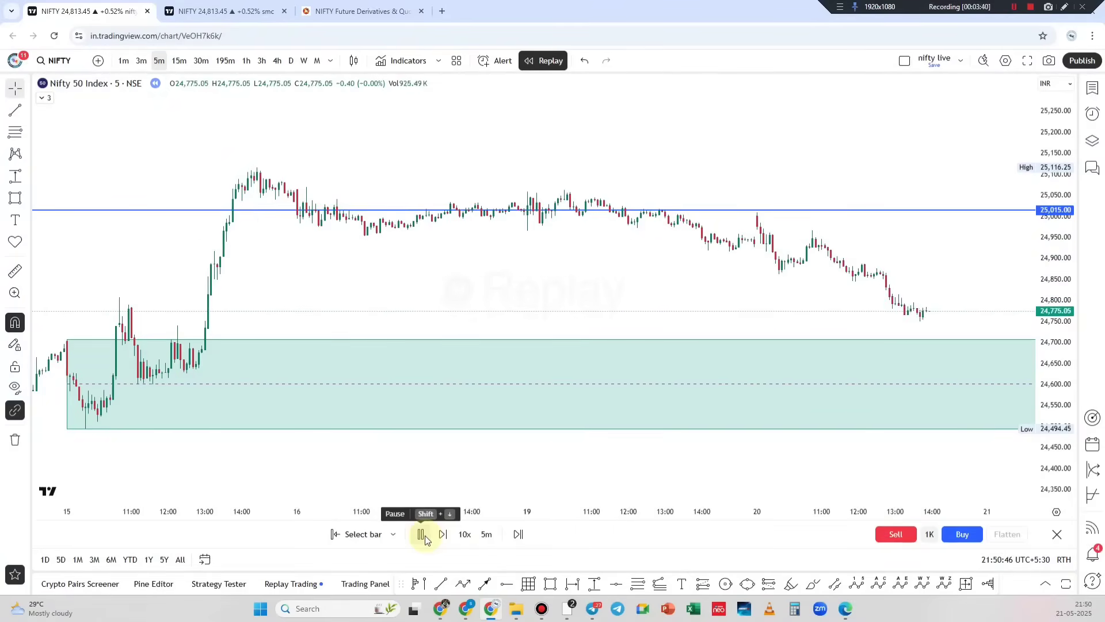
click(422, 535)
click(425, 536)
click(425, 536)
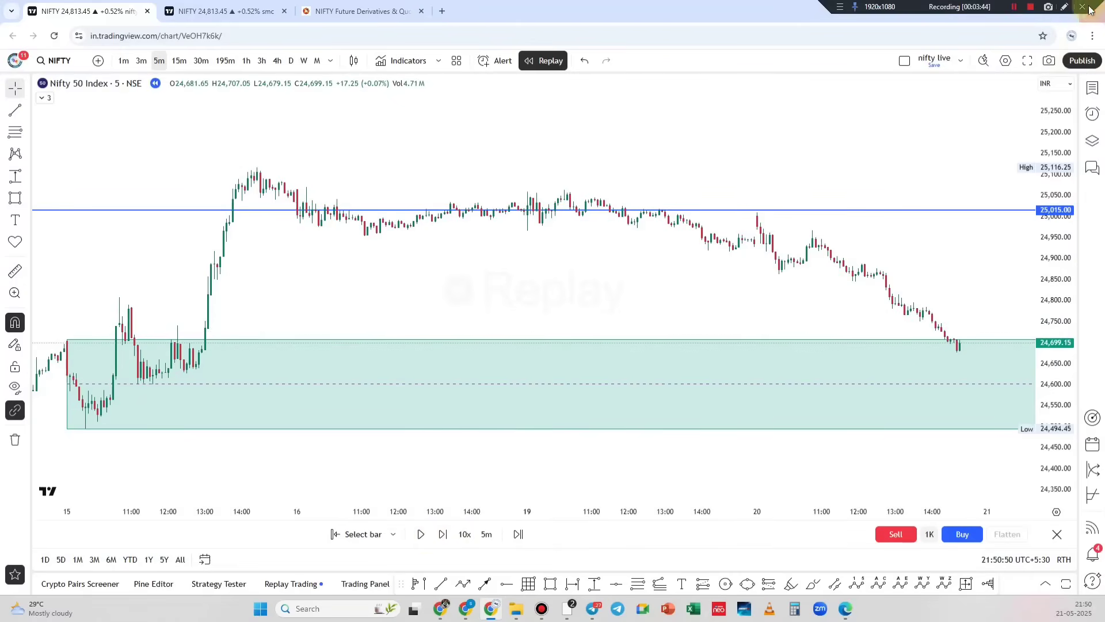
Circle the 20 May decline between the 25,015 line and the green zone, and clear the annotation.
mouse_move(748, 212)
mouse_down()
mouse_move(849, 229)
mouse_move(730, 230)
mouse_up()
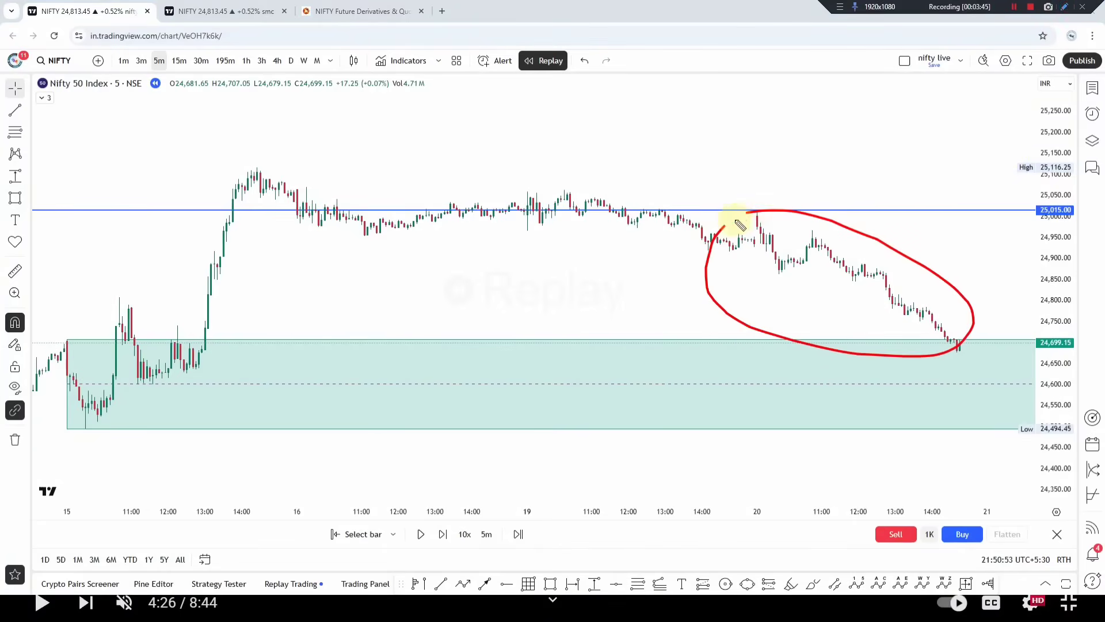
click(1066, 8)
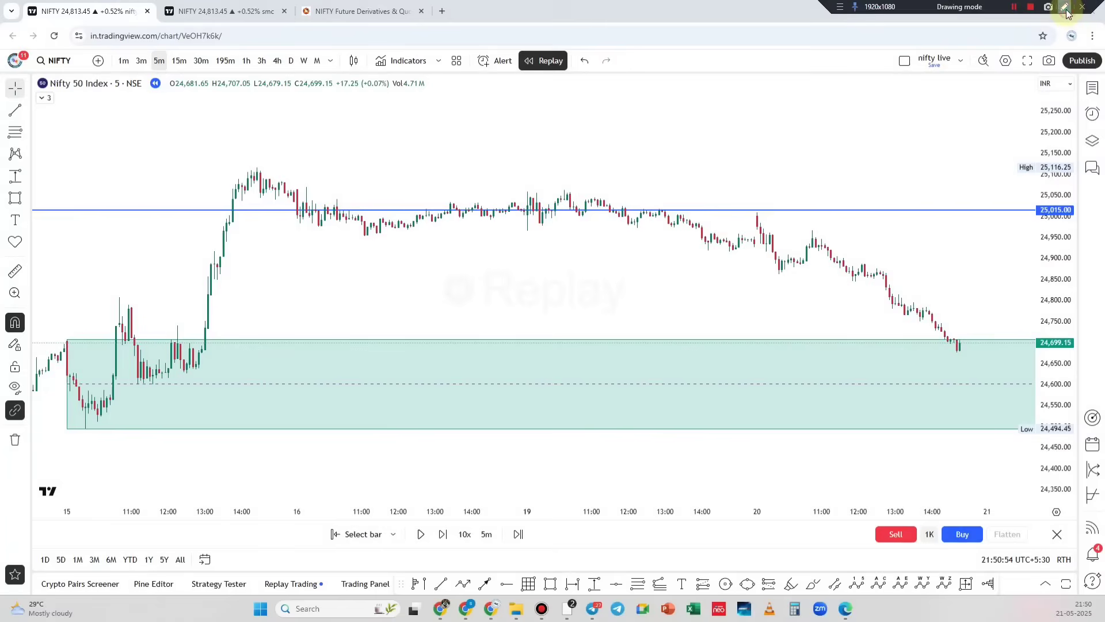
drag(977, 296, 814, 290)
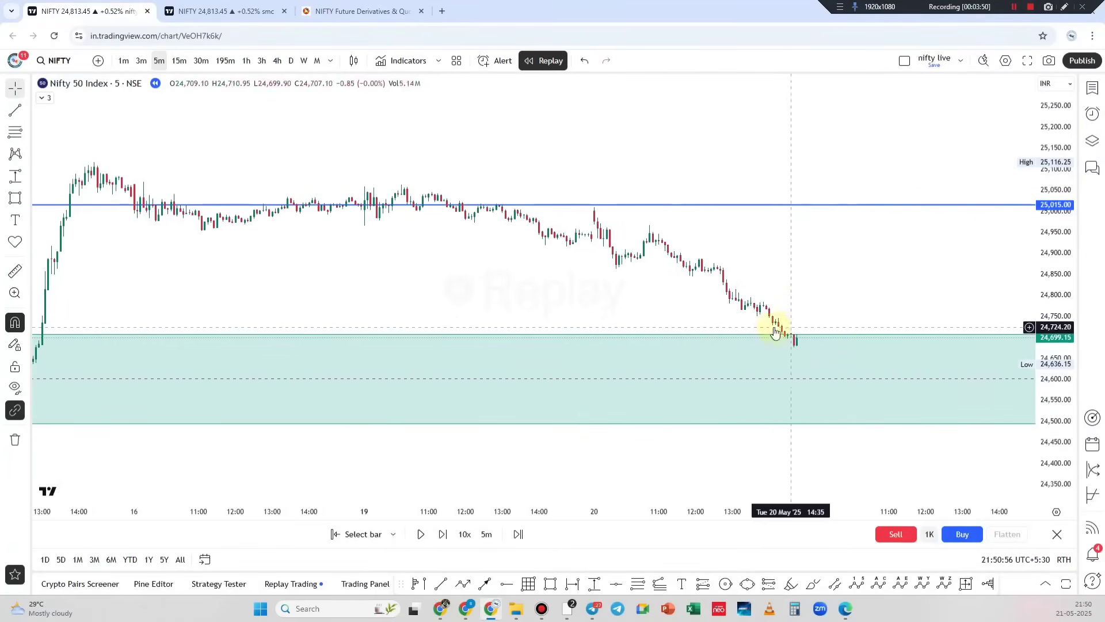
drag(866, 265, 729, 216)
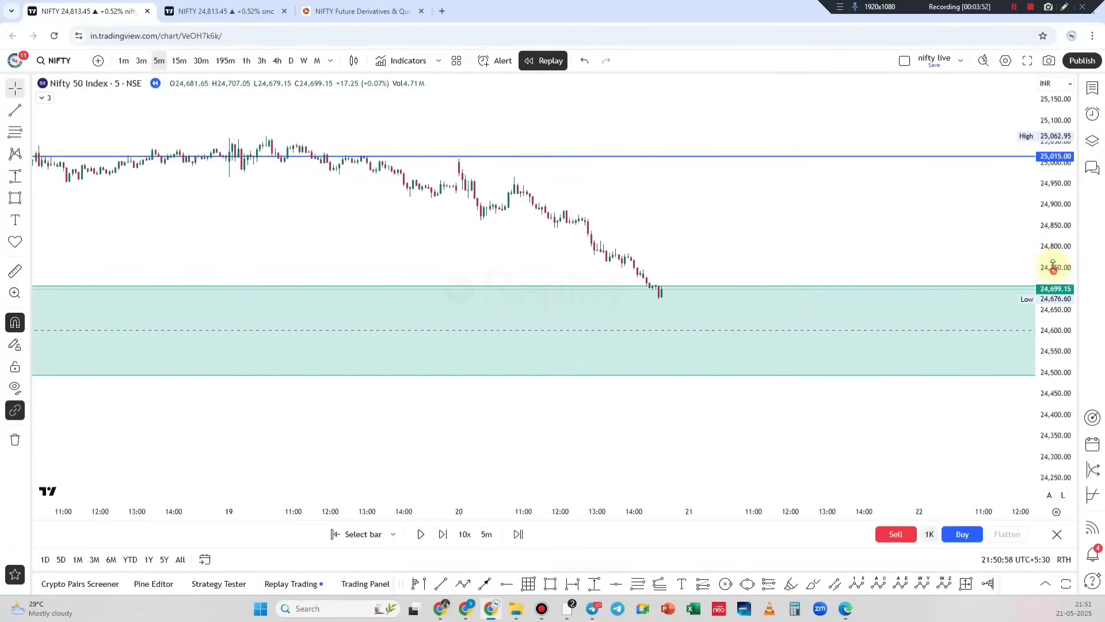
Handwrite and underline "Sniper" beside the 20 May decline, add freehand strokes over the green zone, and clear the annotations.
drag(1054, 272, 1054, 221)
click(1065, 6)
drag(863, 145, 823, 189)
mouse_move(895, 186)
mouse_down()
mouse_move(902, 172)
mouse_move(932, 170)
mouse_up()
drag(953, 134, 961, 153)
drag(978, 139, 995, 134)
mouse_move(870, 225)
mouse_down()
mouse_move(1011, 164)
mouse_move(1013, 118)
mouse_up()
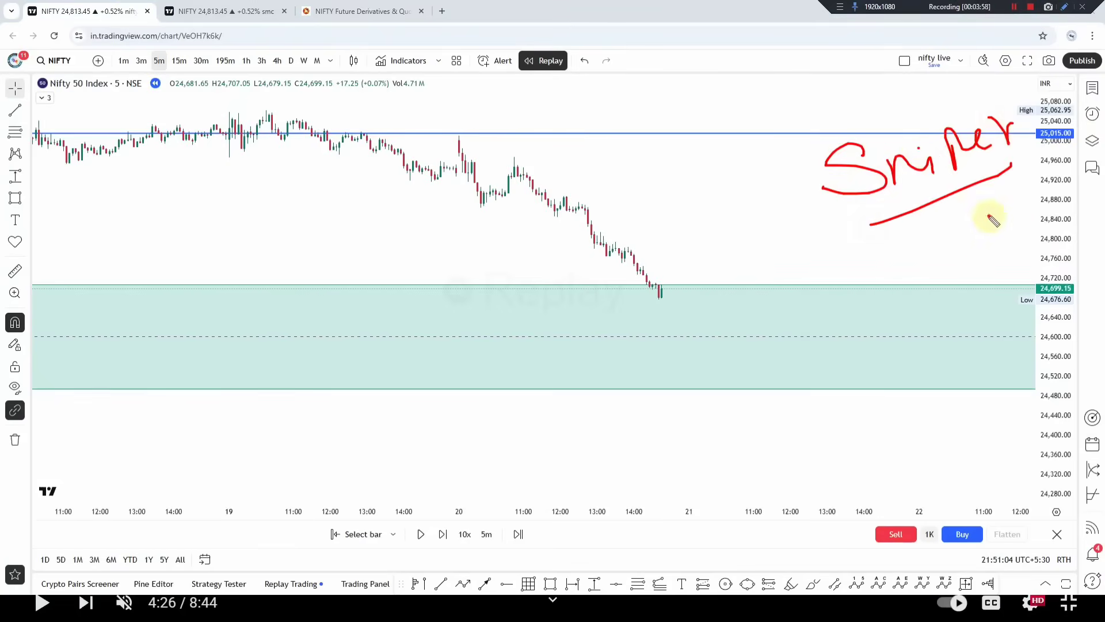
drag(982, 207, 973, 258)
mouse_move(373, 322)
mouse_down()
mouse_move(408, 339)
mouse_move(516, 312)
mouse_up()
drag(407, 401, 544, 330)
key(Escape)
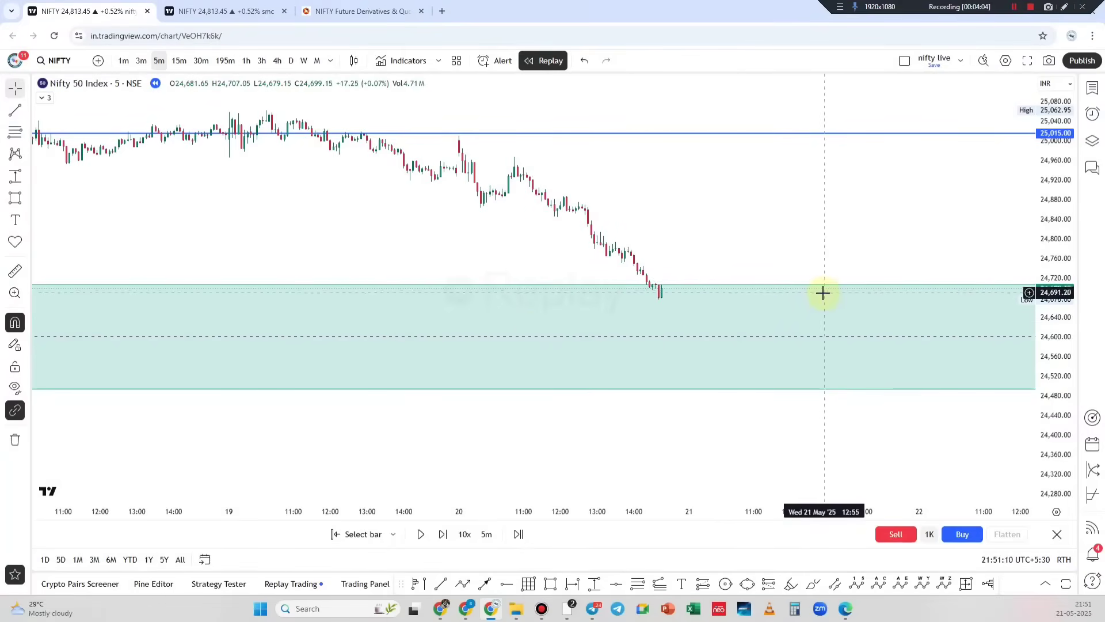
Switch the chart to the daily timeframe and frame the May candles around the 25,015 line.
click(290, 60)
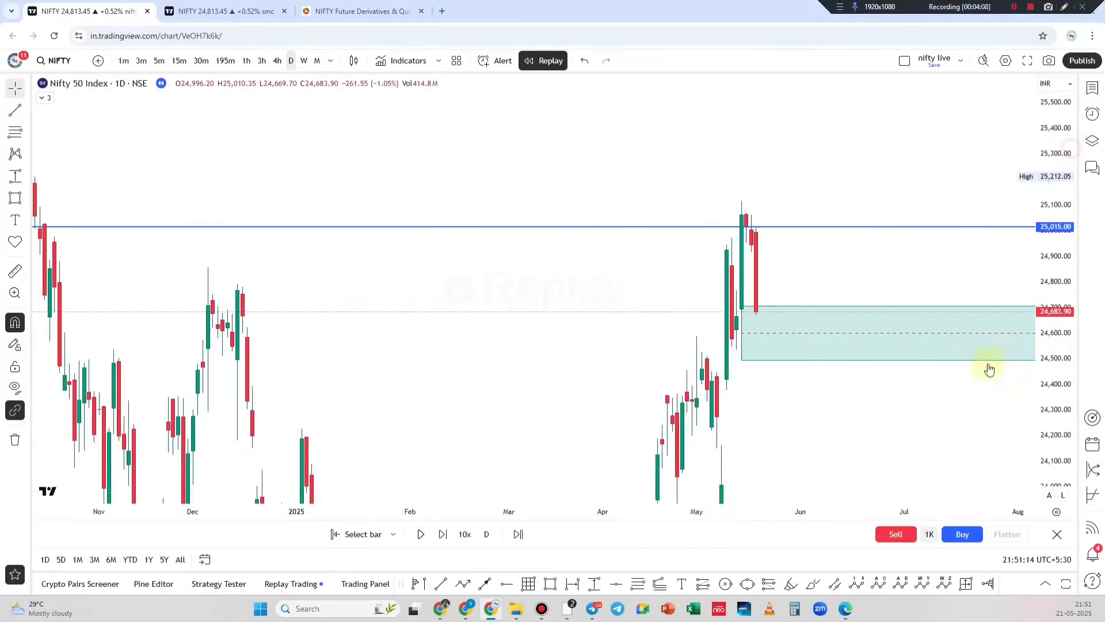
scroll(834, 321, up, 3)
drag(809, 141, 710, 294)
Handwrite an underlined heading with "Scien + Math" in the empty area above the daily candles, and clear the annotations.
click(1064, 6)
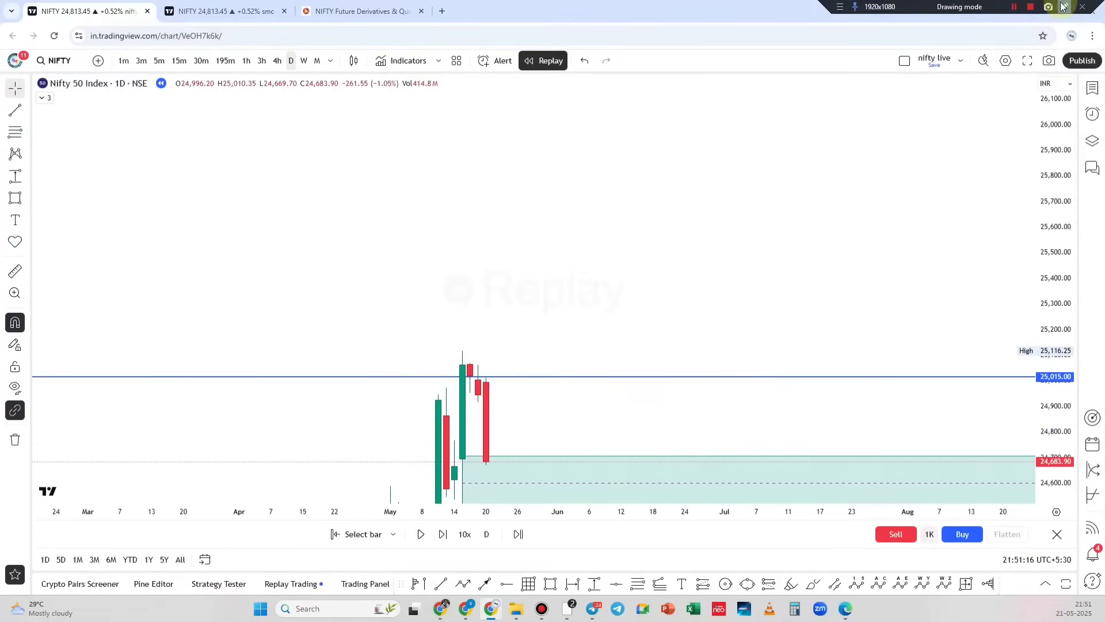
mouse_move(669, 197)
mouse_down()
mouse_move(755, 136)
mouse_move(800, 143)
mouse_up()
drag(701, 241, 897, 128)
mouse_move(813, 227)
mouse_down()
mouse_move(819, 247)
mouse_move(912, 196)
mouse_up()
drag(868, 249, 901, 243)
drag(889, 237, 892, 249)
mouse_move(882, 340)
mouse_down()
mouse_move(876, 296)
mouse_move(927, 313)
mouse_move(965, 271)
mouse_move(1003, 267)
mouse_up()
drag(896, 357, 1009, 310)
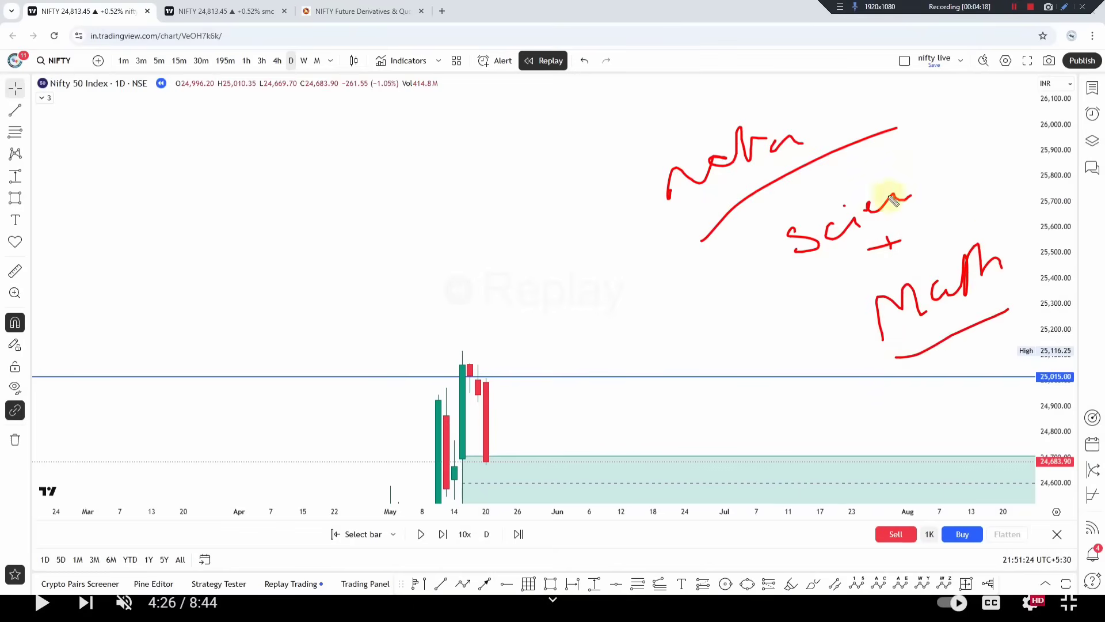
mouse_move(774, 215)
mouse_down()
mouse_move(1019, 309)
mouse_move(772, 253)
mouse_move(875, 126)
mouse_up()
key(Escape)
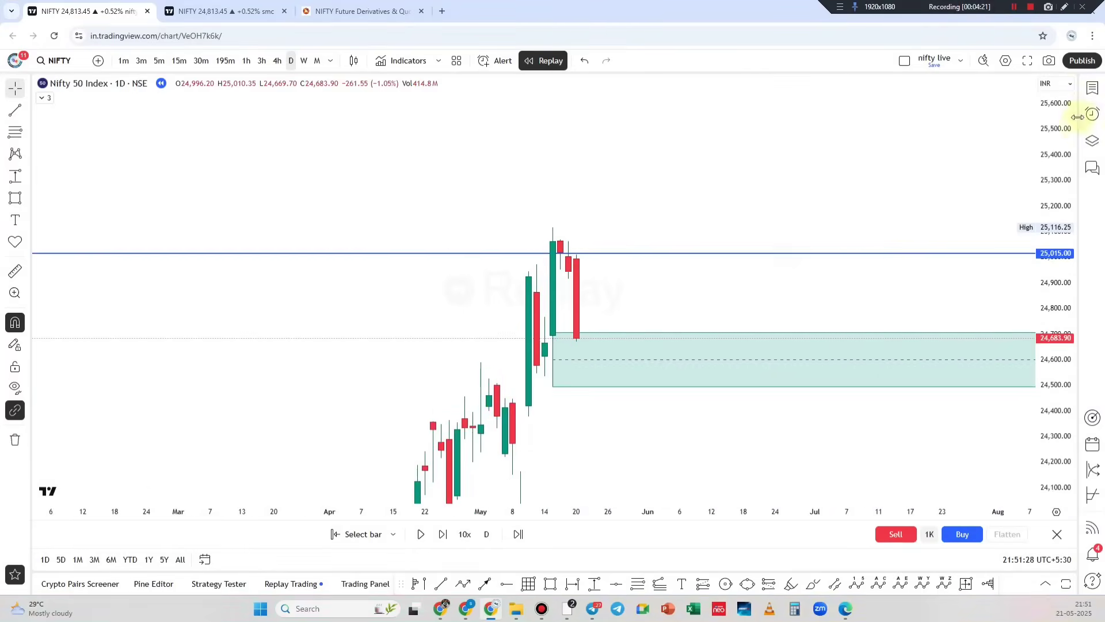
Activate freehand annotation over the daily chart with the May candles, 25,015 line and green zone in view.
drag(1059, 137, 1009, 198)
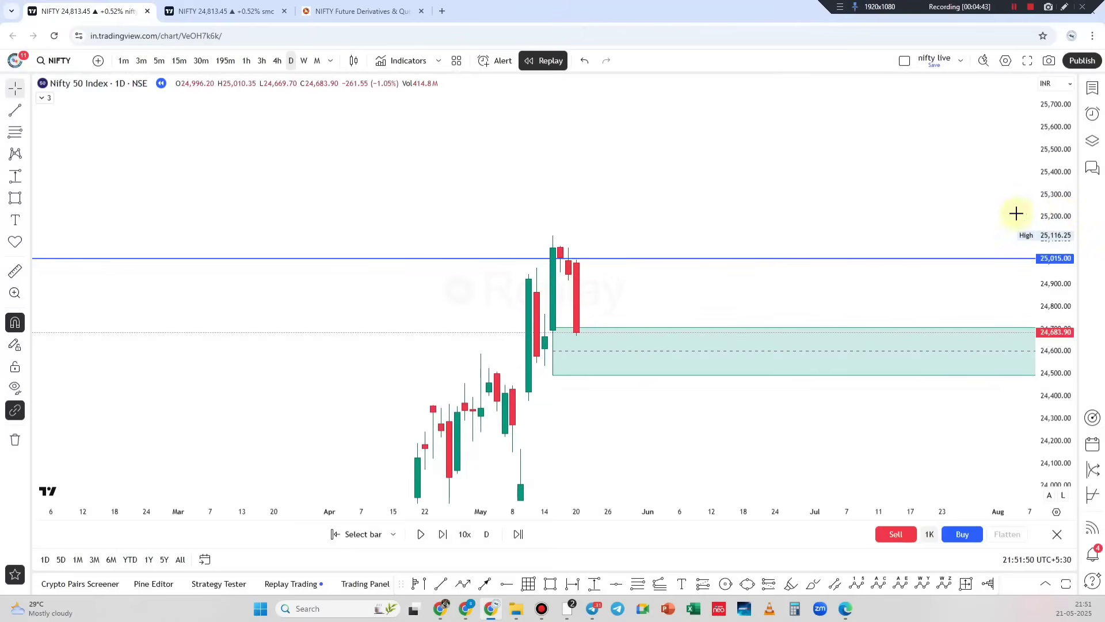
drag(1012, 193, 1029, 206)
click(1063, 8)
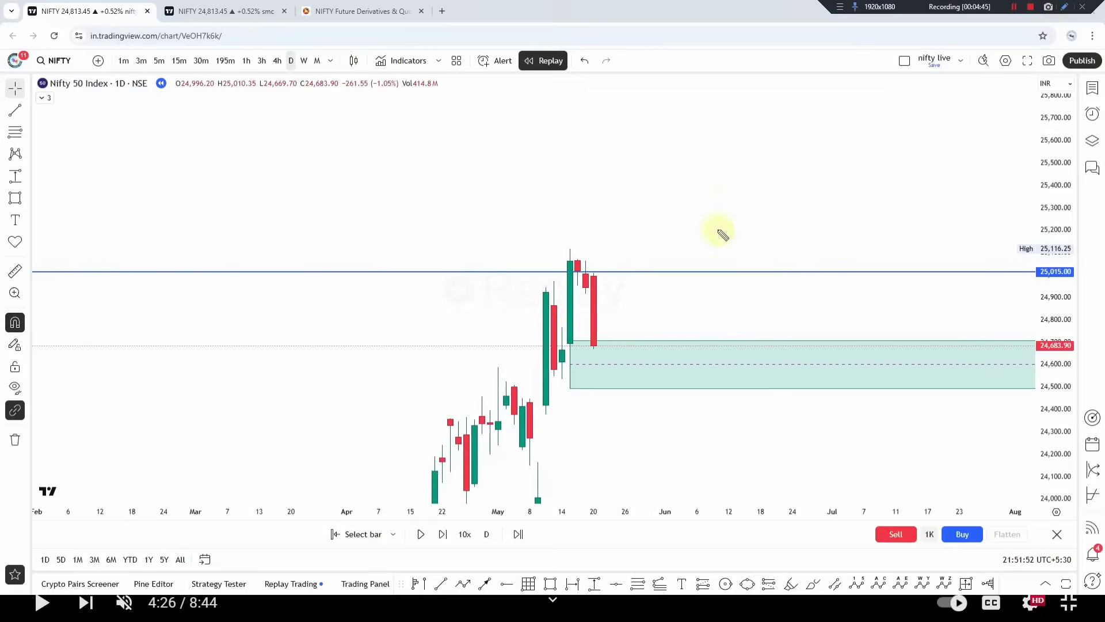
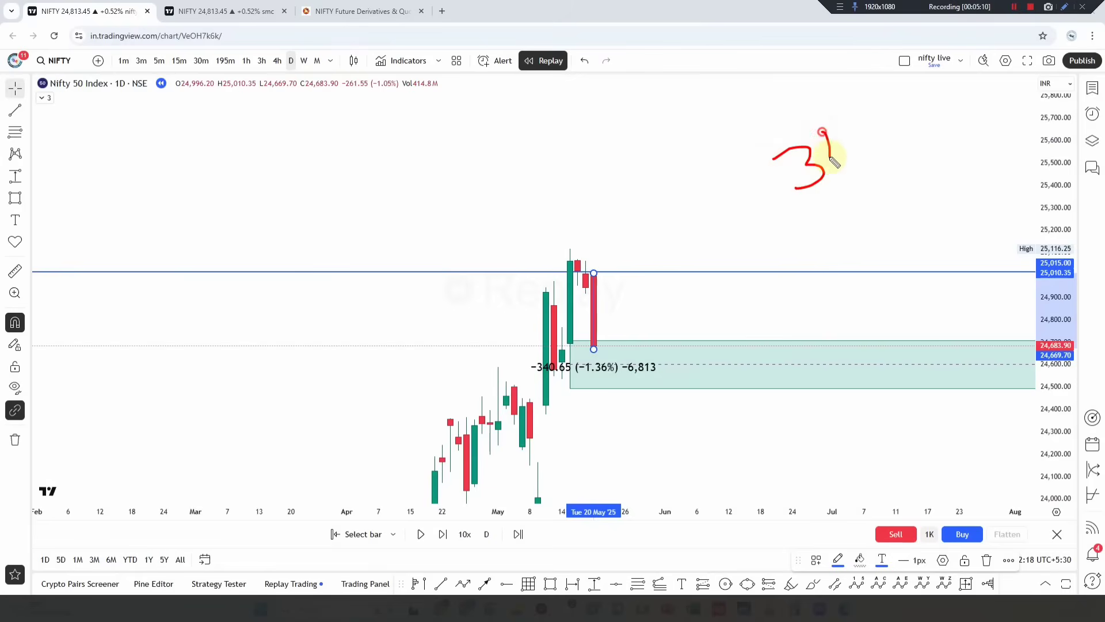
Handwrite a boxed "340", draw a curved downward arrow beside the 20 May candle, and add two short strokes above the older candles.
drag(800, 212, 924, 161)
mouse_move(802, 217)
mouse_down()
mouse_move(794, 128)
mouse_move(913, 140)
mouse_move(916, 166)
mouse_up()
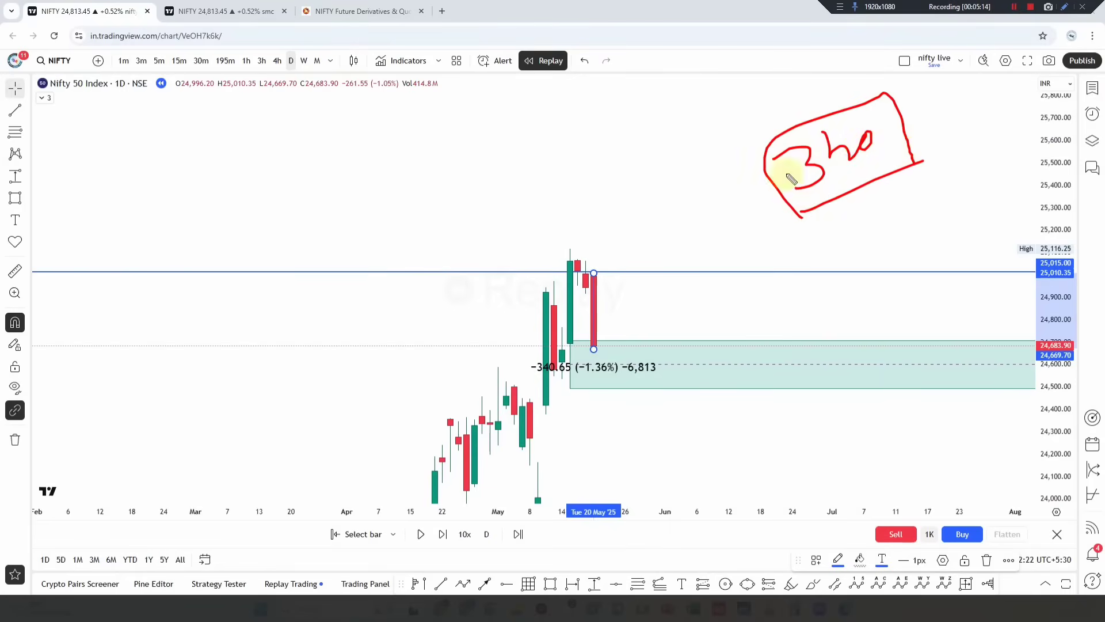
mouse_move(609, 269)
mouse_down()
mouse_move(704, 311)
mouse_move(707, 283)
mouse_up()
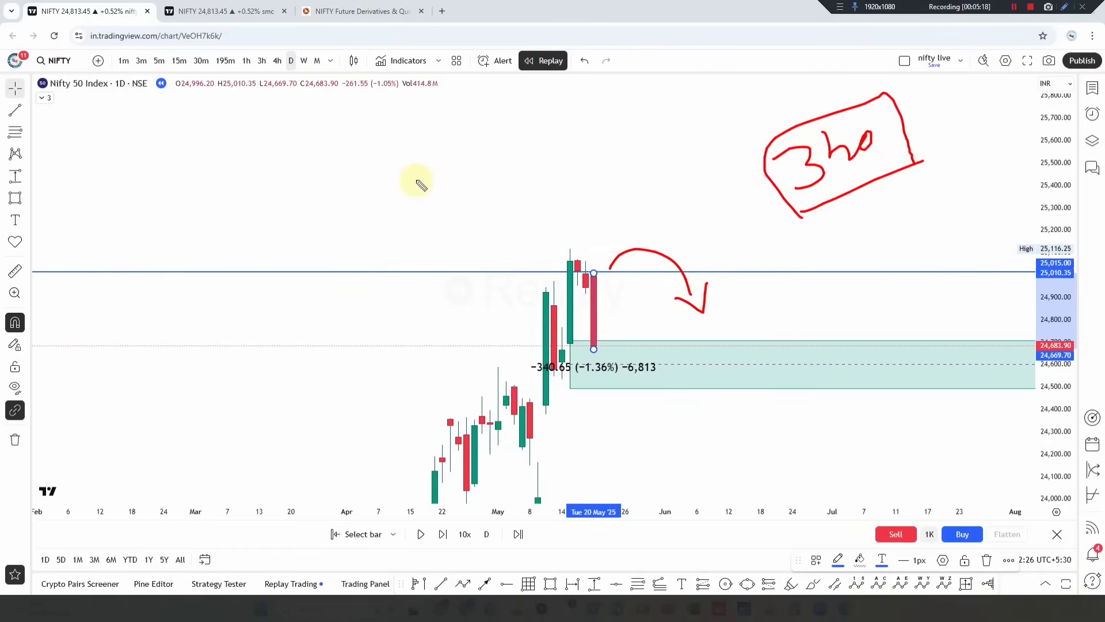
drag(417, 181, 472, 172)
drag(414, 227, 502, 209)
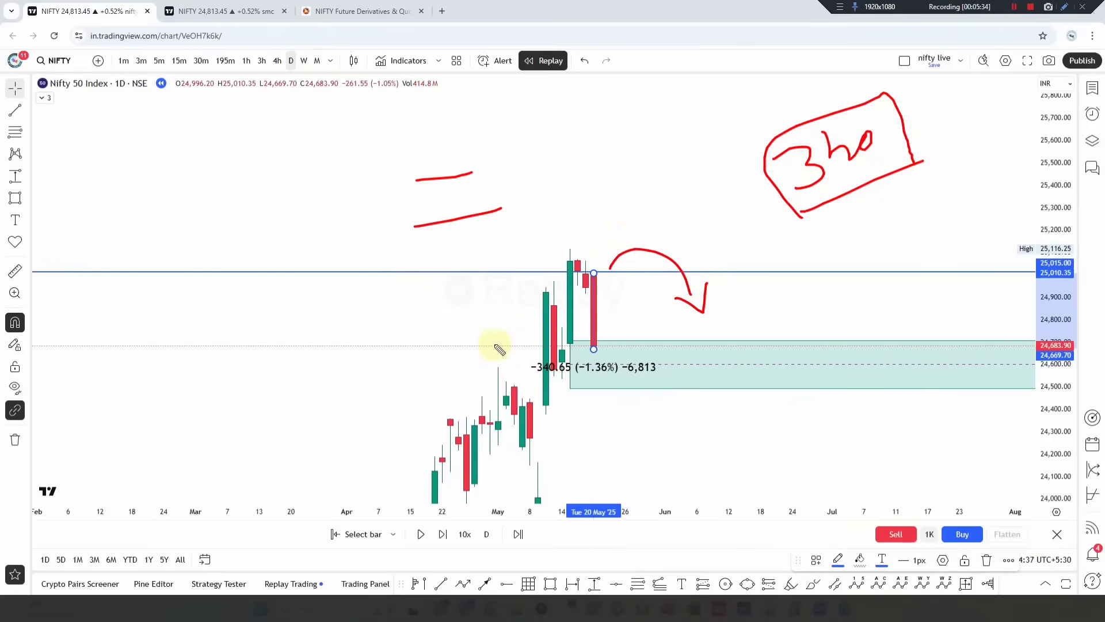
Handwrite "23.5 = 90" above the daily candles, underline 23.5, sketch a right angle with a dotted diagonal, and circle 90.
mouse_move(276, 159)
mouse_down()
mouse_move(320, 165)
mouse_move(333, 138)
mouse_move(335, 147)
mouse_up()
click(348, 135)
mouse_move(366, 113)
mouse_down()
mouse_move(376, 133)
mouse_move(383, 104)
mouse_up()
drag(302, 184, 378, 166)
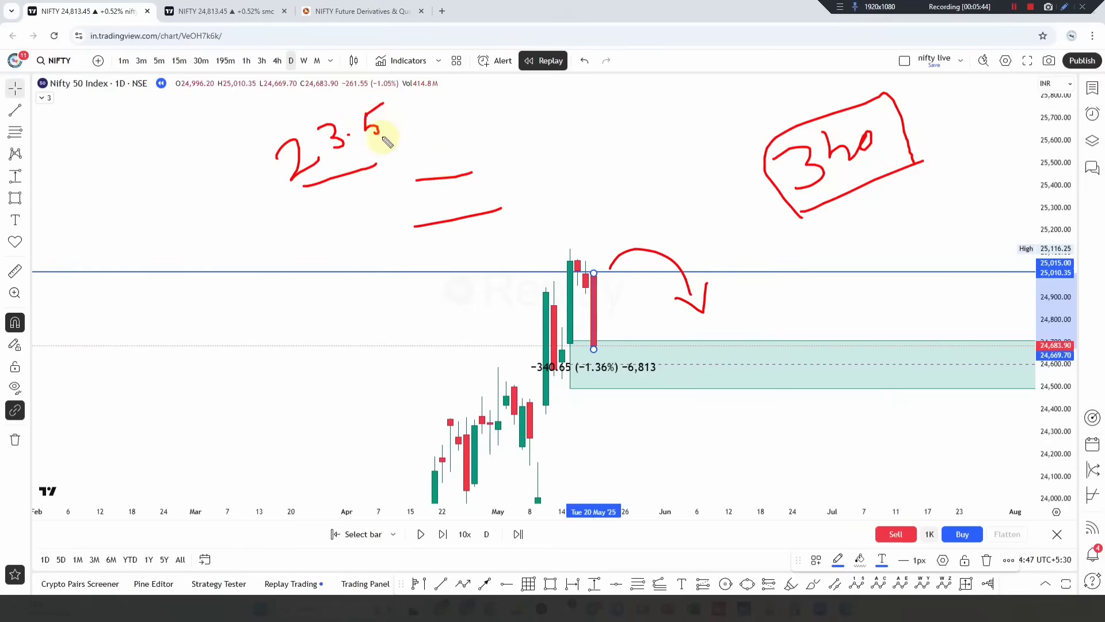
drag(478, 124, 506, 123)
drag(478, 131, 521, 130)
mouse_move(576, 106)
mouse_down()
mouse_move(563, 111)
mouse_move(567, 135)
mouse_up()
drag(584, 104, 582, 105)
mouse_move(635, 80)
mouse_down()
mouse_move(637, 153)
mouse_move(694, 145)
mouse_move(671, 119)
mouse_up()
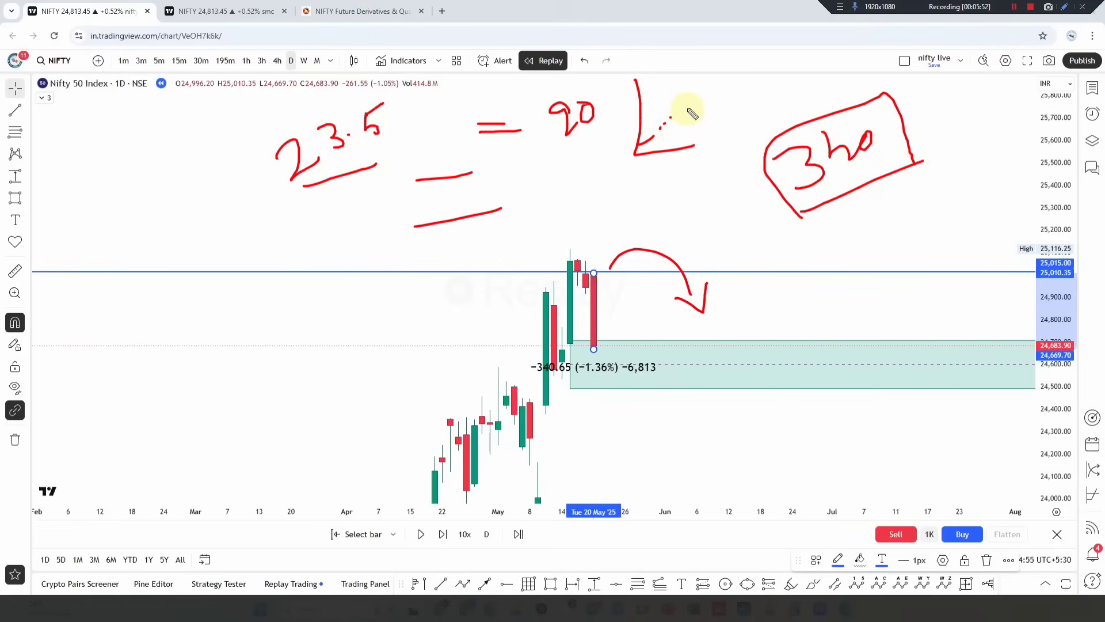
mouse_move(537, 87)
mouse_down()
mouse_move(610, 104)
mouse_move(576, 79)
mouse_up()
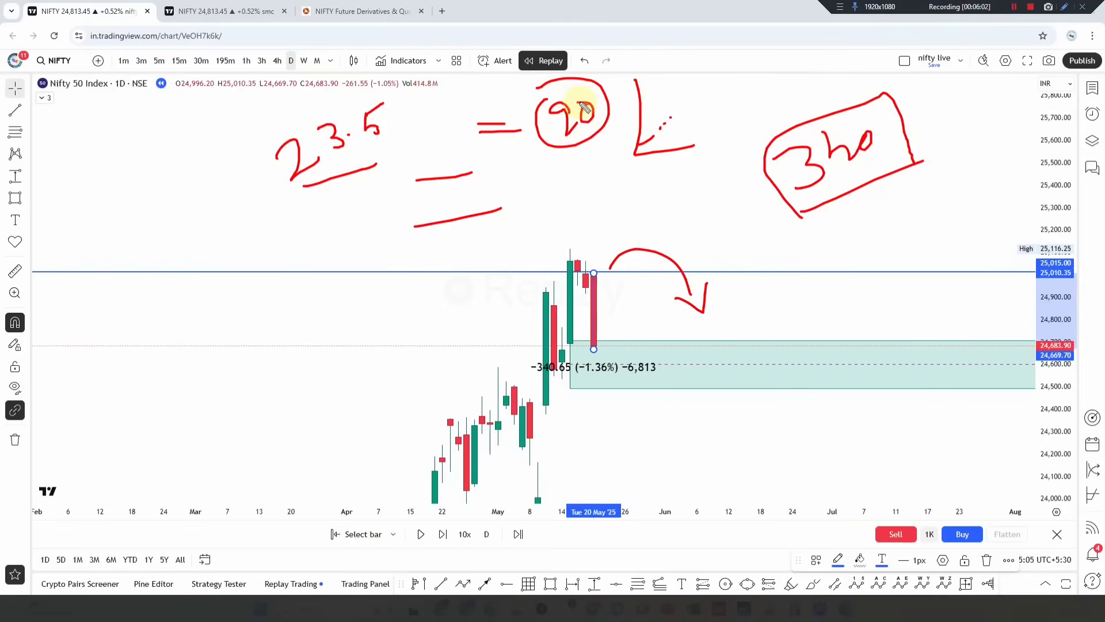
Handwrite an underlined "26.11%" below the boxed 340, connect the two with a curve, and clear the annotations.
drag(904, 230, 933, 261)
mouse_move(957, 213)
mouse_down()
mouse_move(958, 246)
mouse_move(997, 251)
mouse_up()
click(971, 240)
drag(920, 275, 993, 268)
click(1012, 233)
drag(1029, 213, 1018, 247)
click(1045, 241)
drag(971, 211, 923, 147)
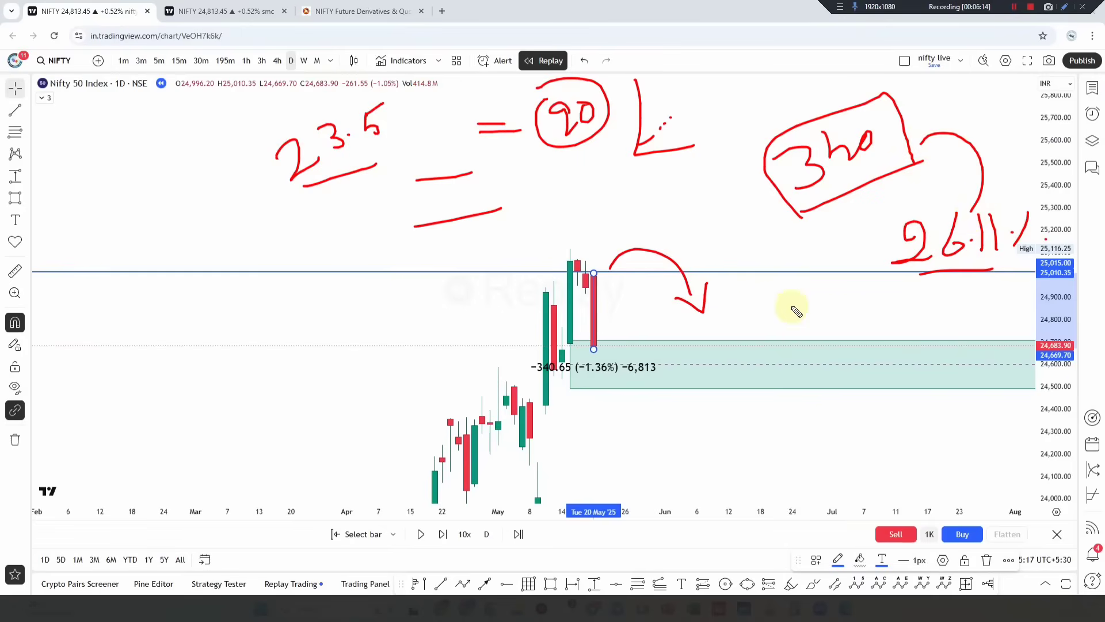
key(Escape)
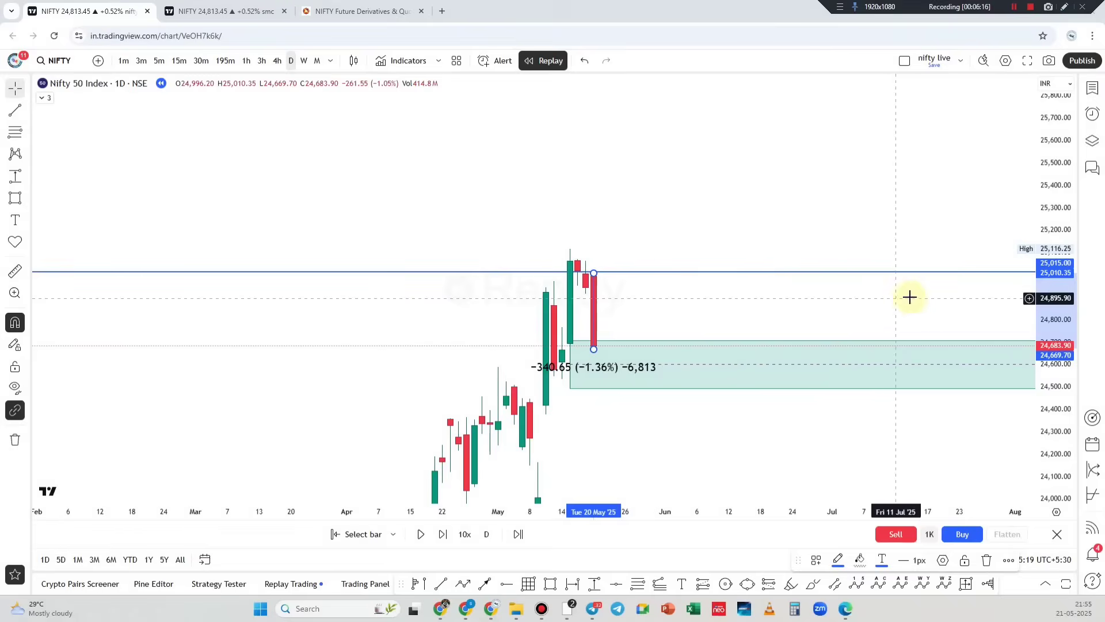
Switch to Calculator and compute 26.11% of 340.
click(795, 609)
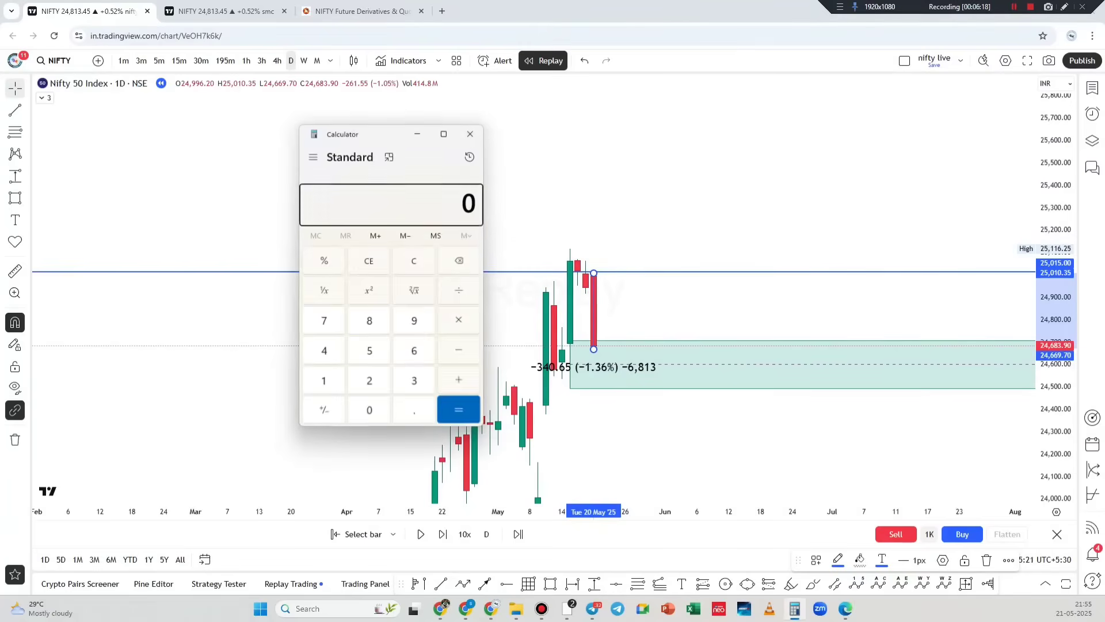
text(340)
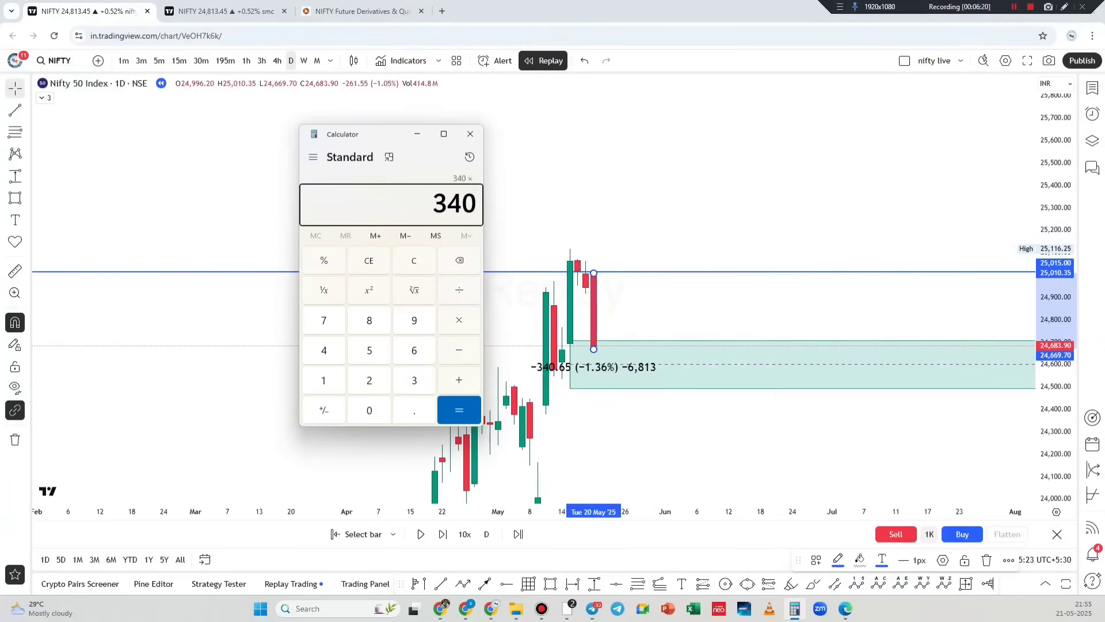
text(26.11)
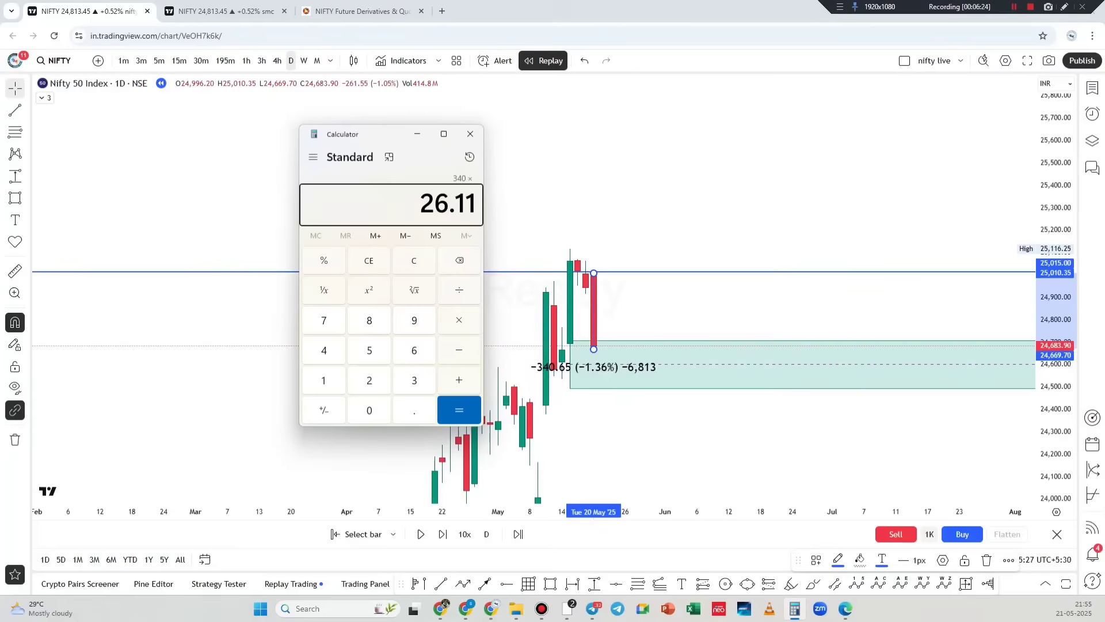
key(percent)
key(Return)
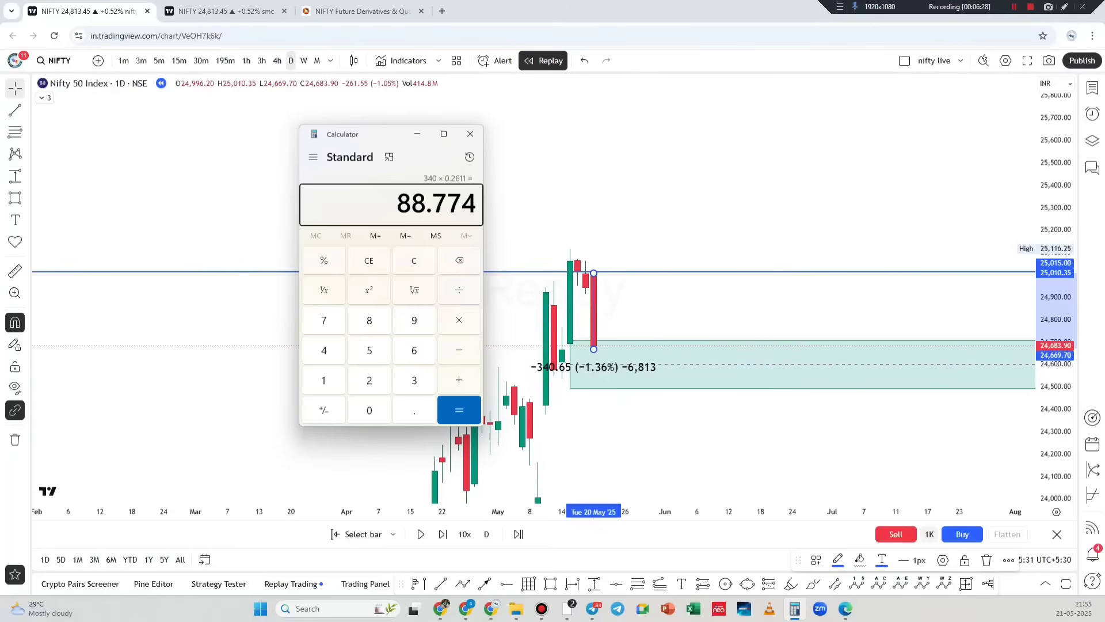
Handwrite "89 -" and further strokes beside the calculator, and clear the annotations.
click(1064, 7)
mouse_move(671, 138)
mouse_down()
mouse_move(697, 144)
mouse_move(719, 181)
mouse_move(760, 149)
mouse_up()
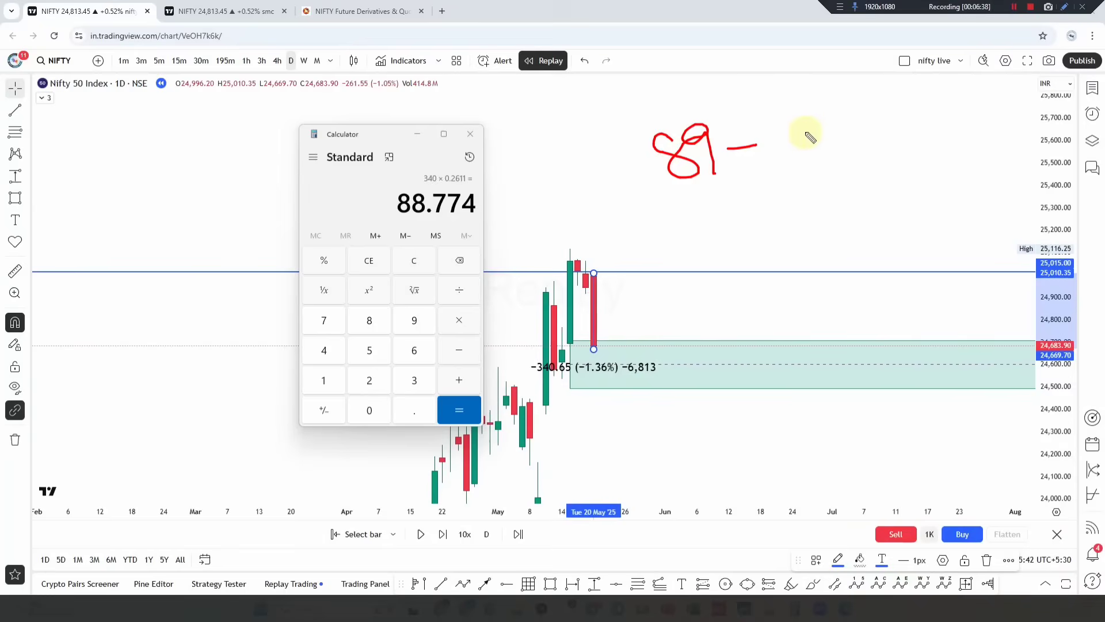
mouse_move(803, 103)
mouse_down()
mouse_move(815, 127)
mouse_move(841, 94)
mouse_move(872, 112)
mouse_up()
click(822, 114)
key(Escape)
Switch to the NSE website, open the Pre-Open Market page, and highlight the Nifty 50 pre-open value.
click(368, 10)
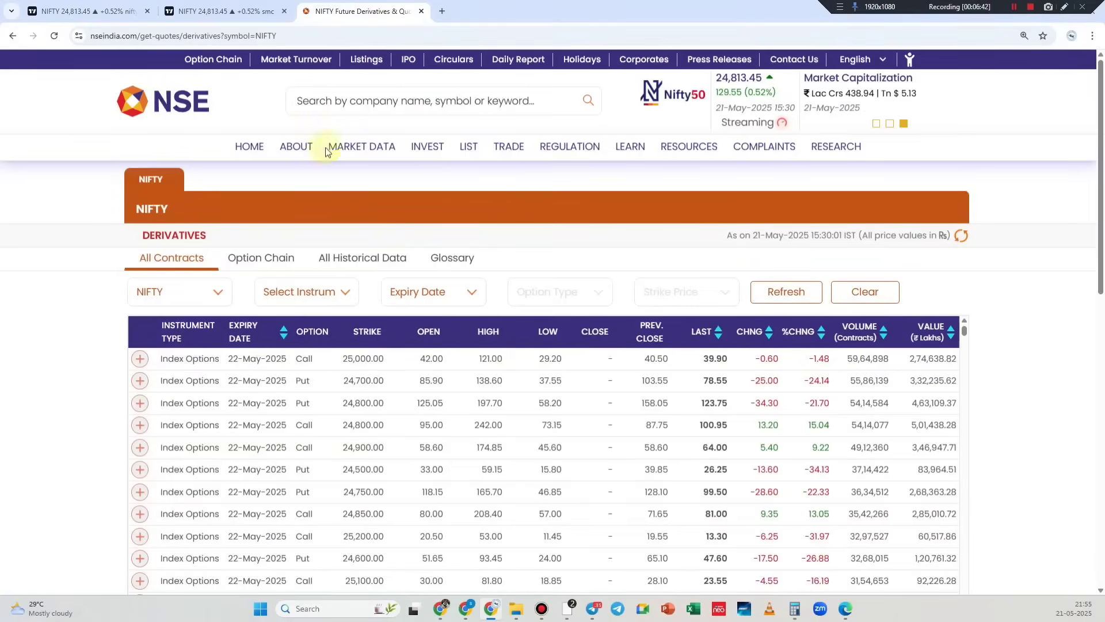
mouse_move(341, 161)
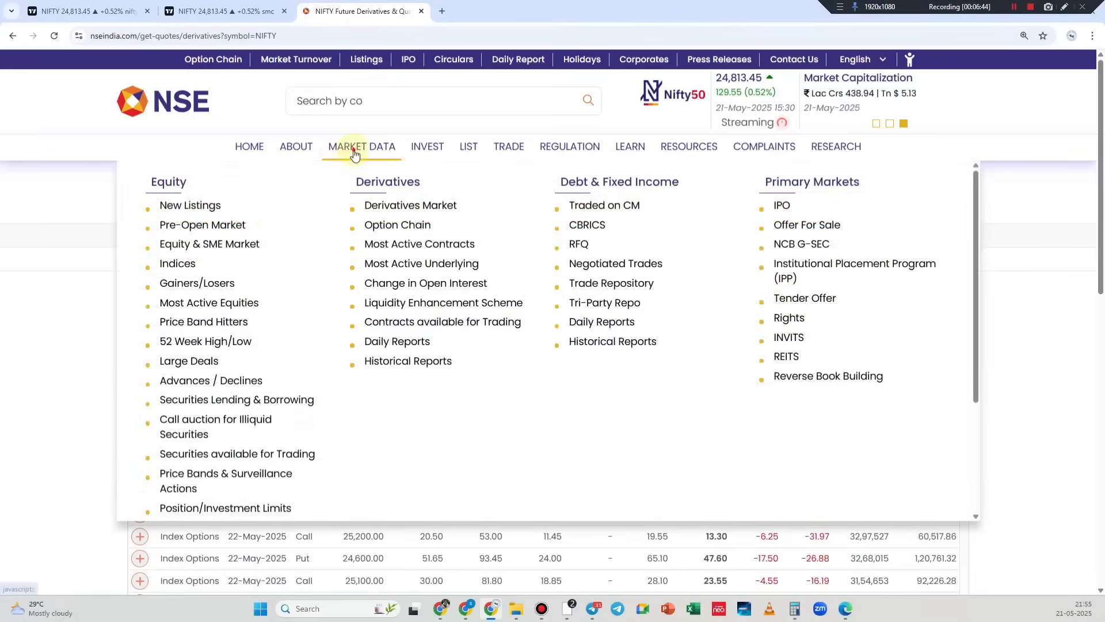
click(234, 220)
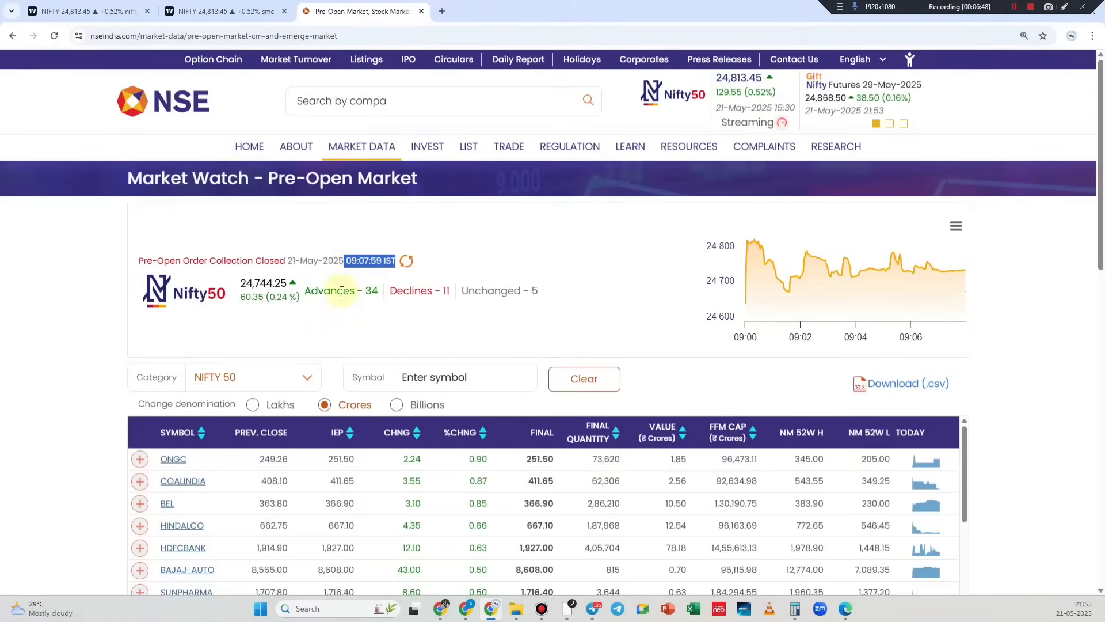
drag(240, 283, 295, 291)
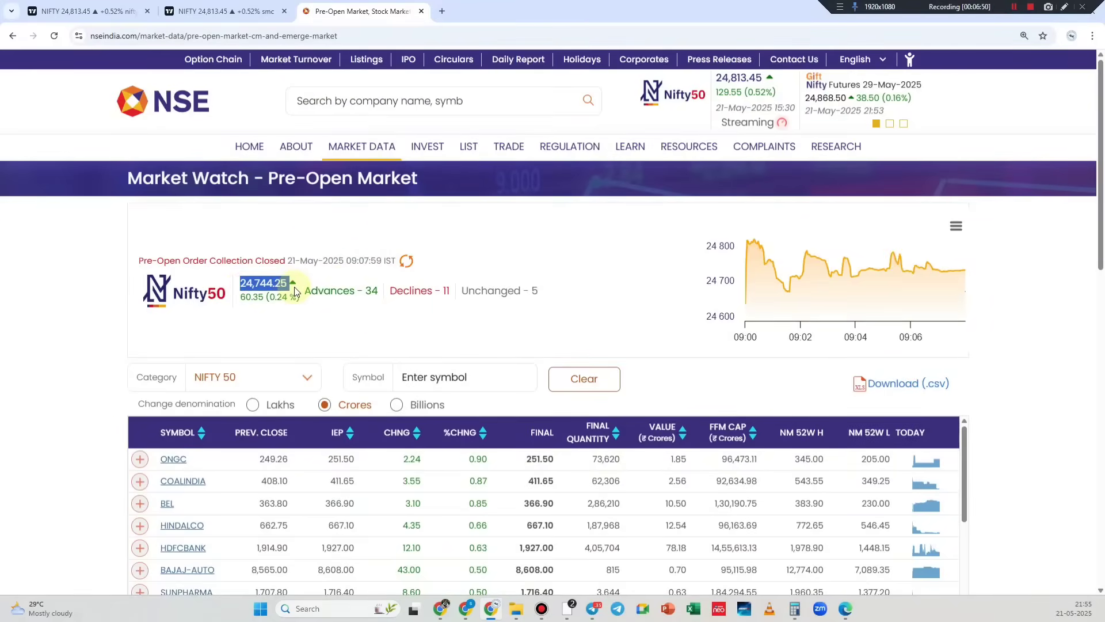
In Calculator, add 24744 to the 26.11% result and subtract 88.77 twice from the sum.
click(800, 611)
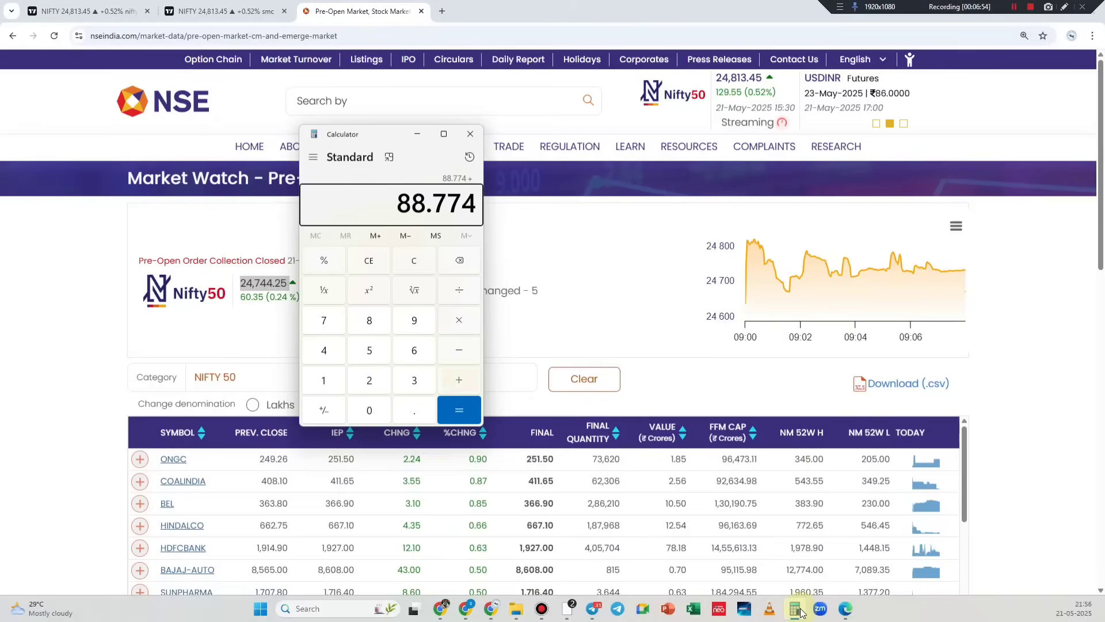
text(24744)
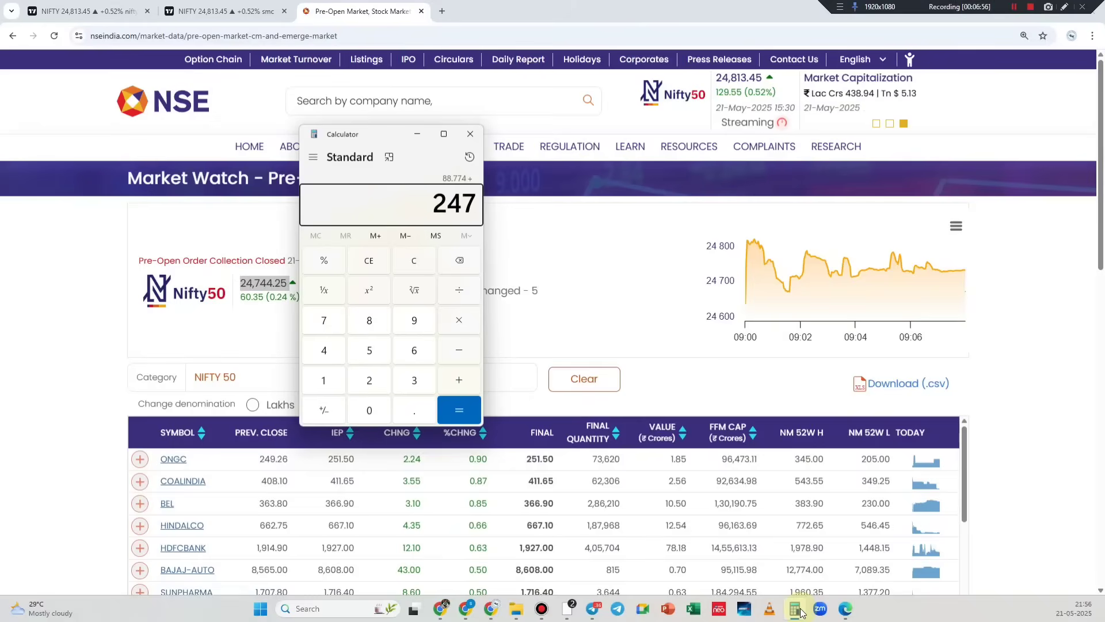
key(Return)
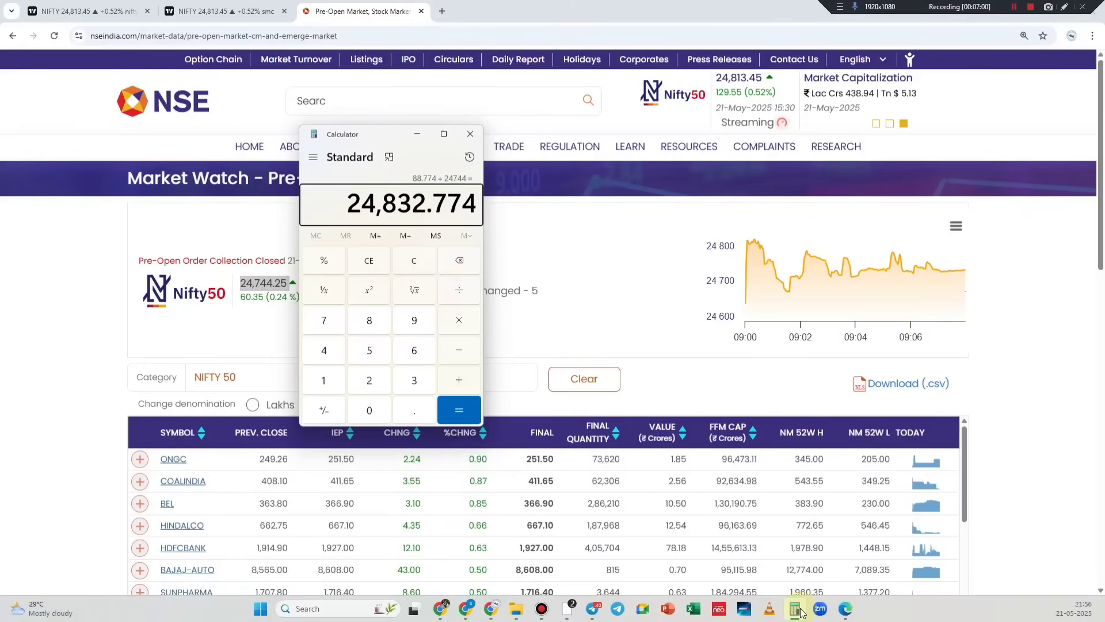
key(minus)
text(88.77)
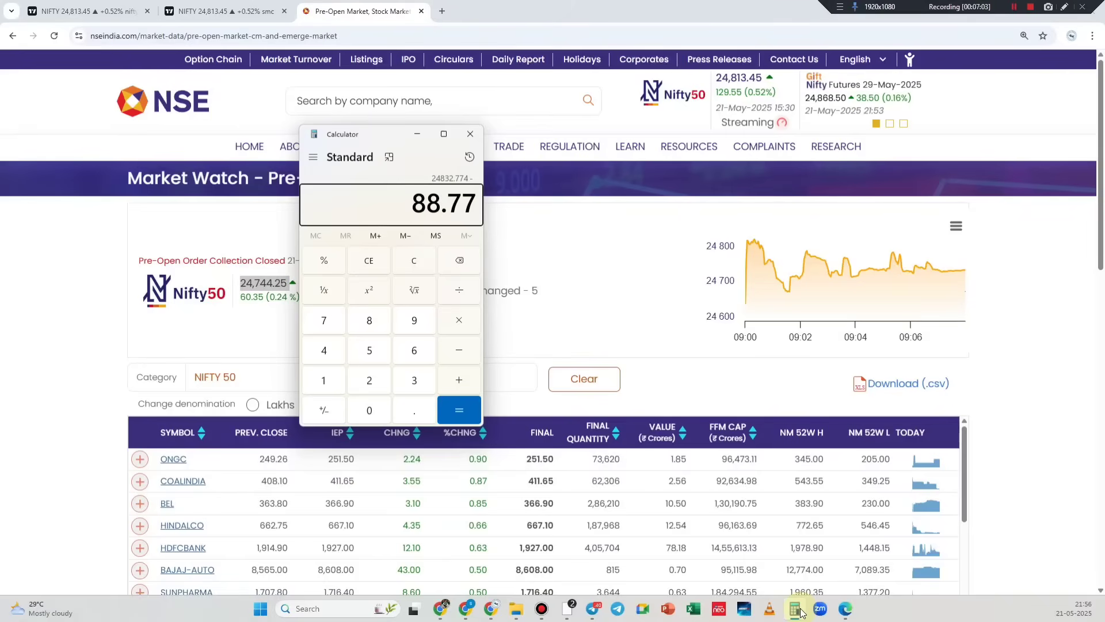
key(Return)
key(Return)
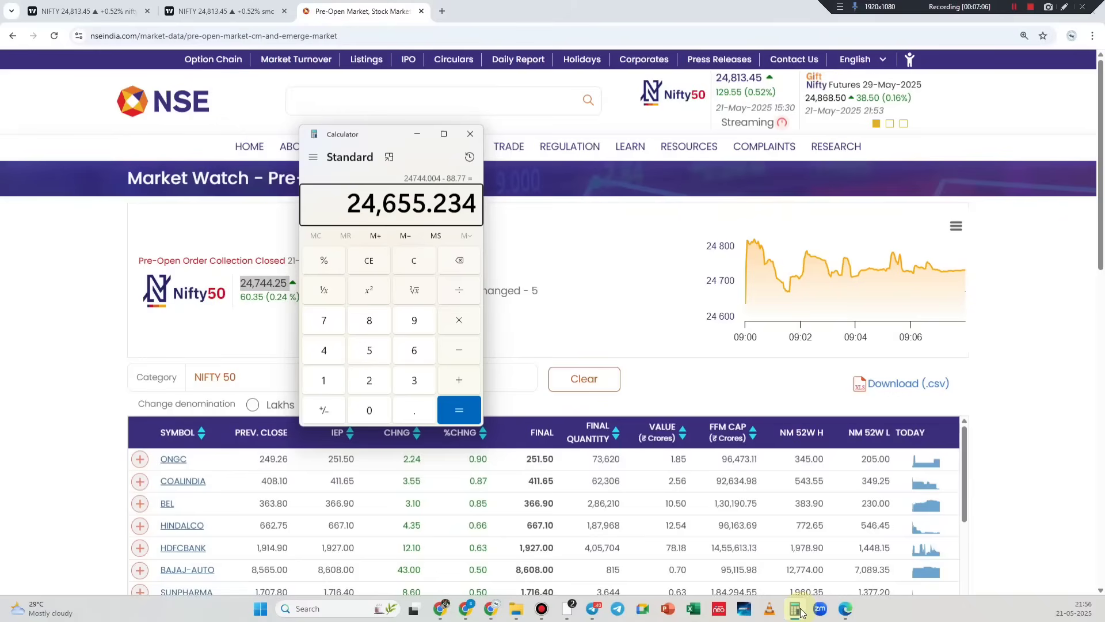
Sketch two horizontal levels with reversal and breakout price paths beside the calculator, clear the annotations, and return to the pre-open page.
click(1065, 7)
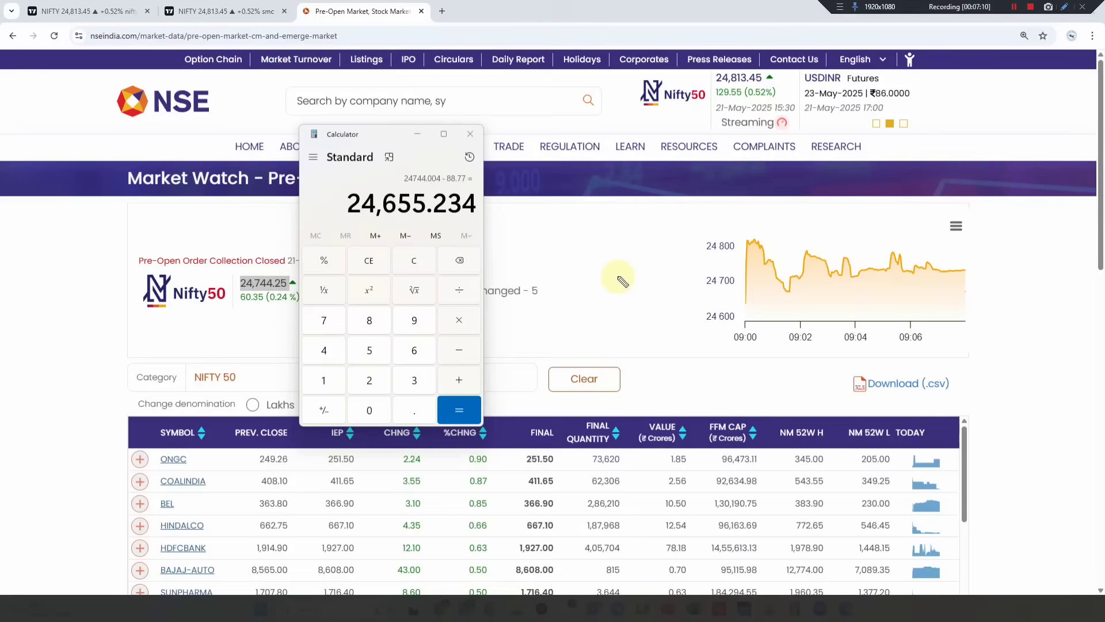
drag(583, 245, 734, 249)
drag(606, 314, 751, 312)
mouse_move(649, 311)
mouse_down()
mouse_move(679, 305)
mouse_move(696, 266)
mouse_up()
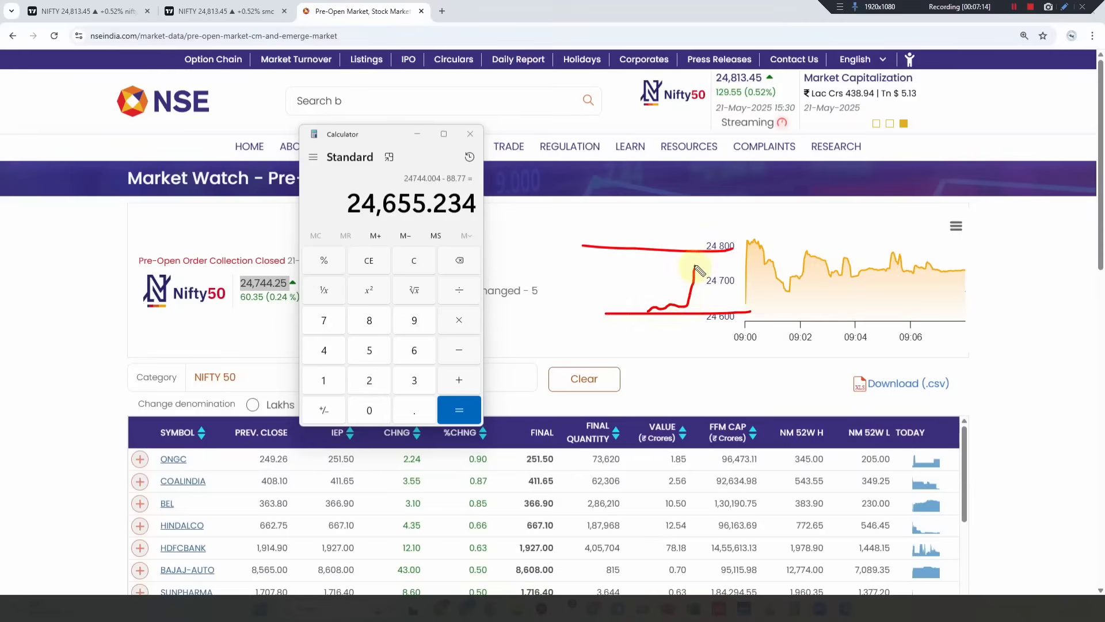
mouse_move(607, 249)
mouse_down()
mouse_move(653, 275)
mouse_move(707, 246)
mouse_move(746, 183)
mouse_up()
drag(707, 315, 738, 346)
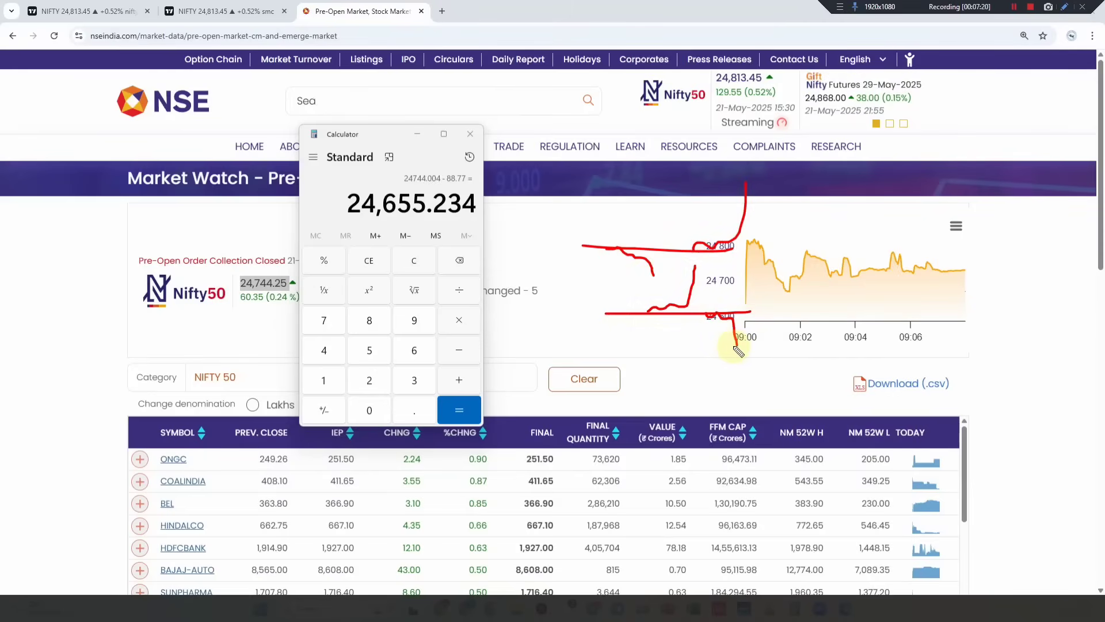
mouse_move(625, 312)
mouse_down()
mouse_move(628, 323)
mouse_move(668, 262)
mouse_move(699, 316)
mouse_move(645, 258)
mouse_up()
mouse_move(727, 254)
mouse_down()
mouse_move(697, 244)
mouse_move(738, 238)
mouse_up()
mouse_move(713, 308)
mouse_down()
mouse_move(731, 305)
mouse_move(711, 306)
mouse_up()
key(Escape)
click(626, 282)
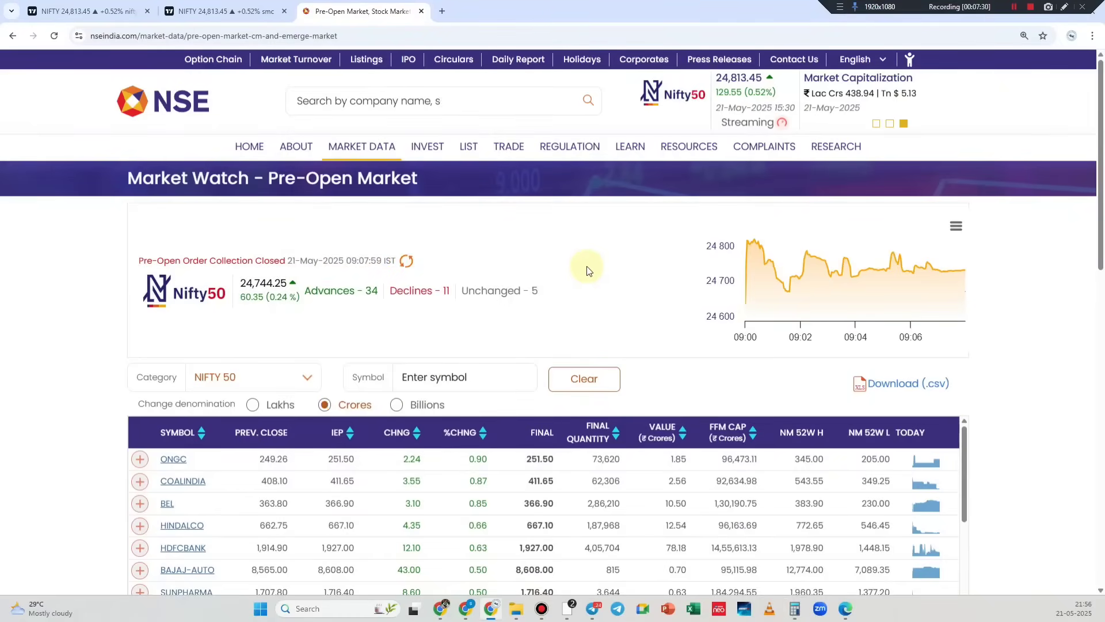
Return to the Nifty chart, switch it to 5 minutes, and replay forward to the opening 21 May candles, framing the BA and BB levels.
click(87, 11)
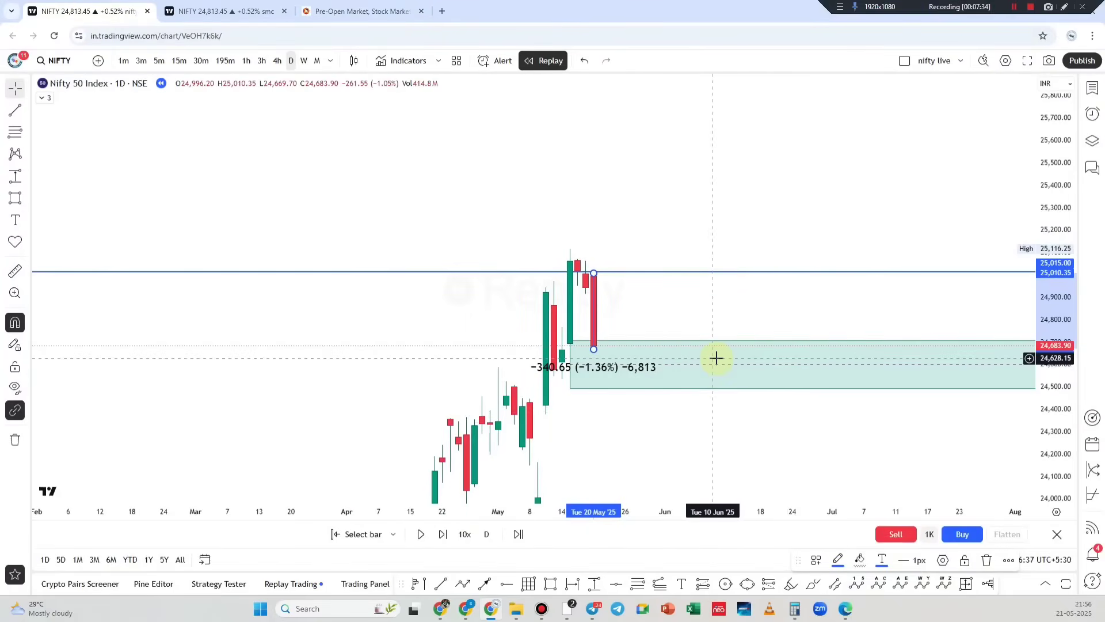
key(5)
key(Return)
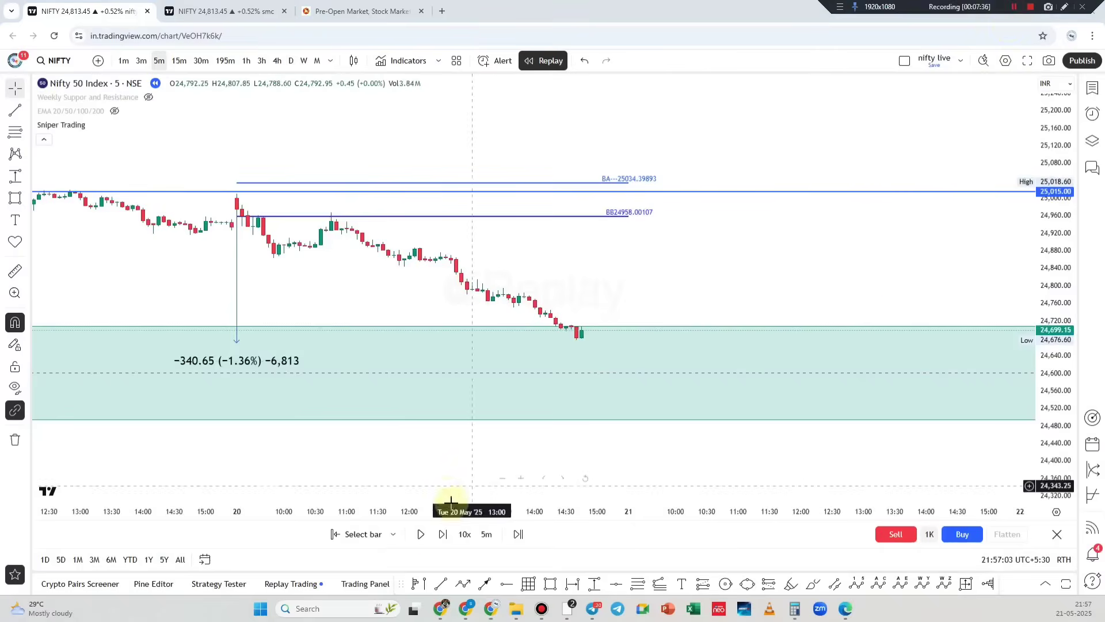
click(444, 535)
click(444, 534)
click(444, 534)
click(444, 534)
click(449, 536)
click(449, 536)
click(448, 536)
click(448, 536)
click(448, 536)
click(449, 536)
mouse_move(985, 237)
mouse_down()
mouse_move(967, 237)
mouse_move(908, 353)
mouse_up()
drag(1037, 282, 1046, 214)
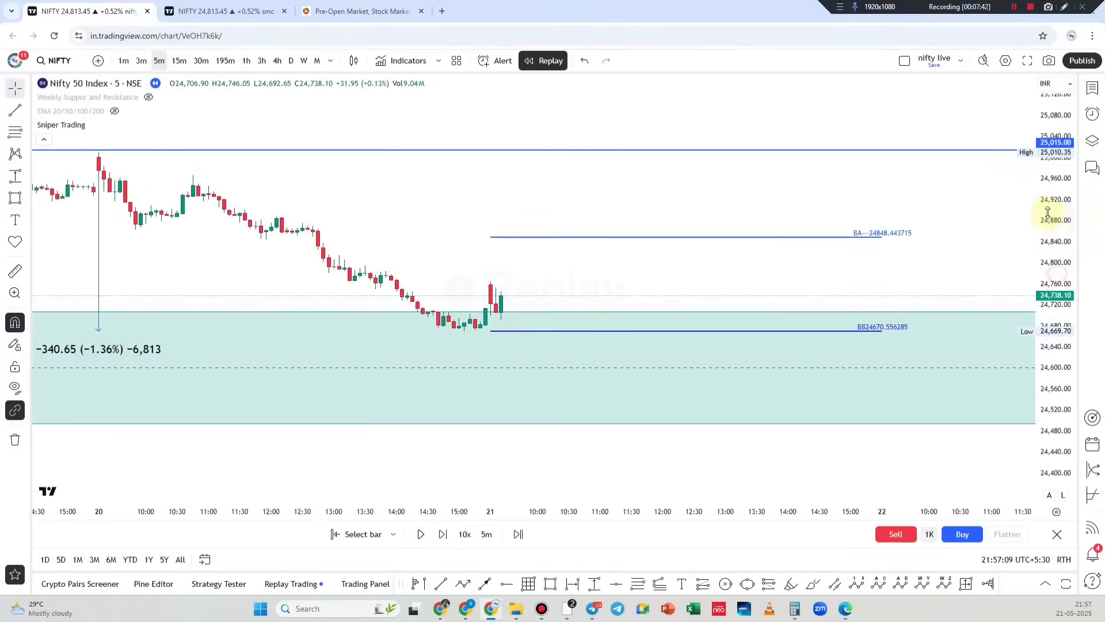
Circle the BA and BB level labels, sketch a price path between the levels plus breakout paths beyond them, and clear the annotations.
click(1067, 7)
drag(853, 222, 863, 245)
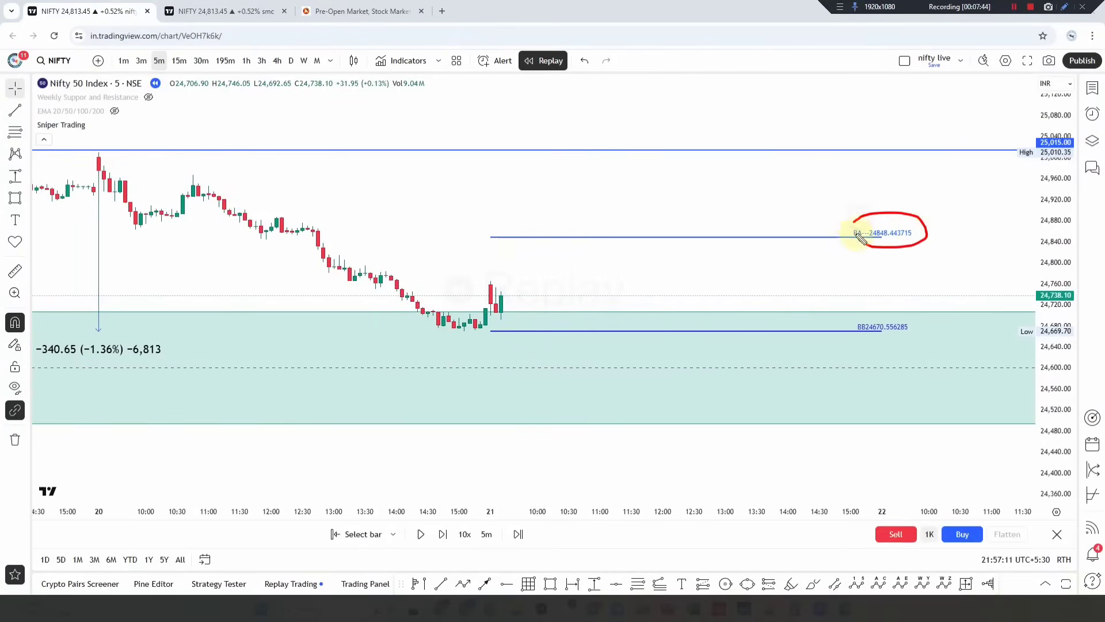
mouse_move(858, 321)
mouse_down()
mouse_move(911, 346)
mouse_move(868, 328)
mouse_up()
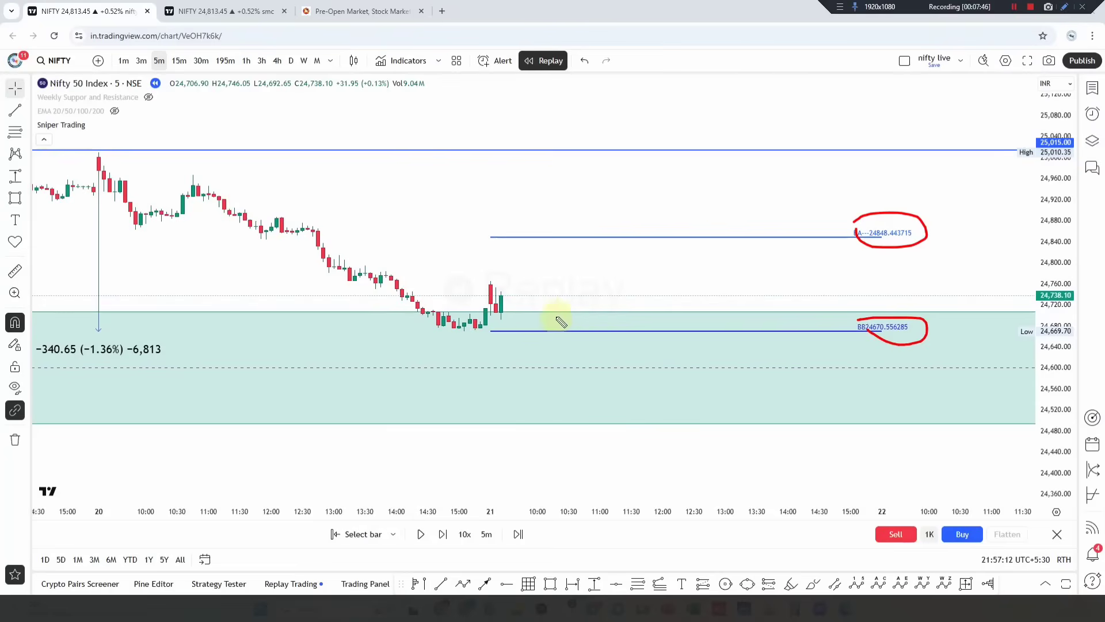
mouse_move(498, 317)
mouse_down()
mouse_move(508, 332)
mouse_move(560, 236)
mouse_move(600, 294)
mouse_move(597, 320)
mouse_up()
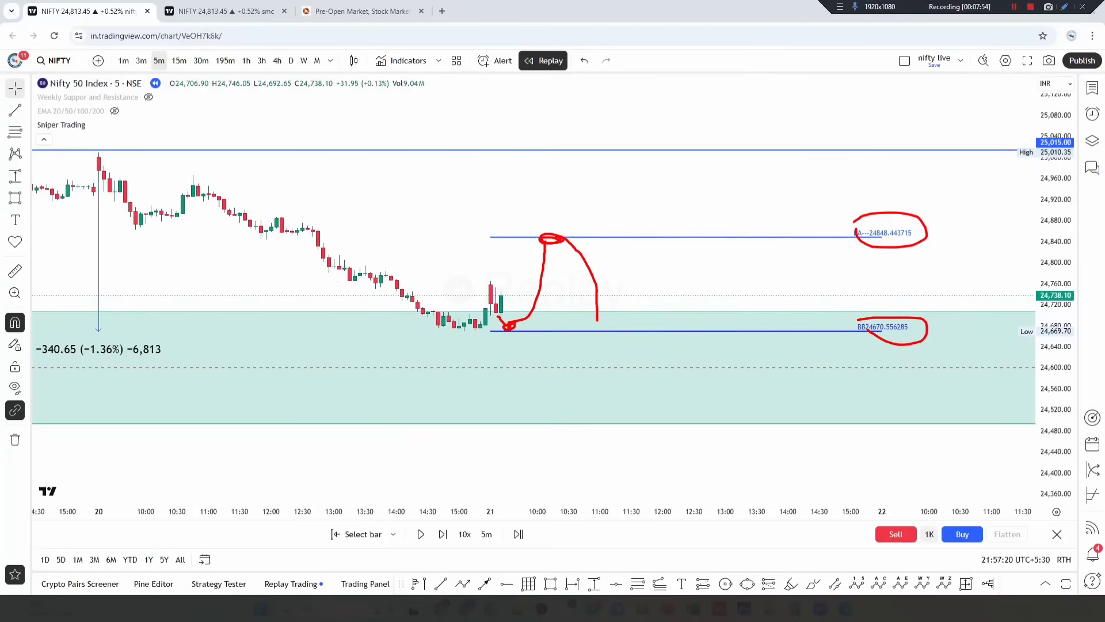
drag(788, 237, 884, 176)
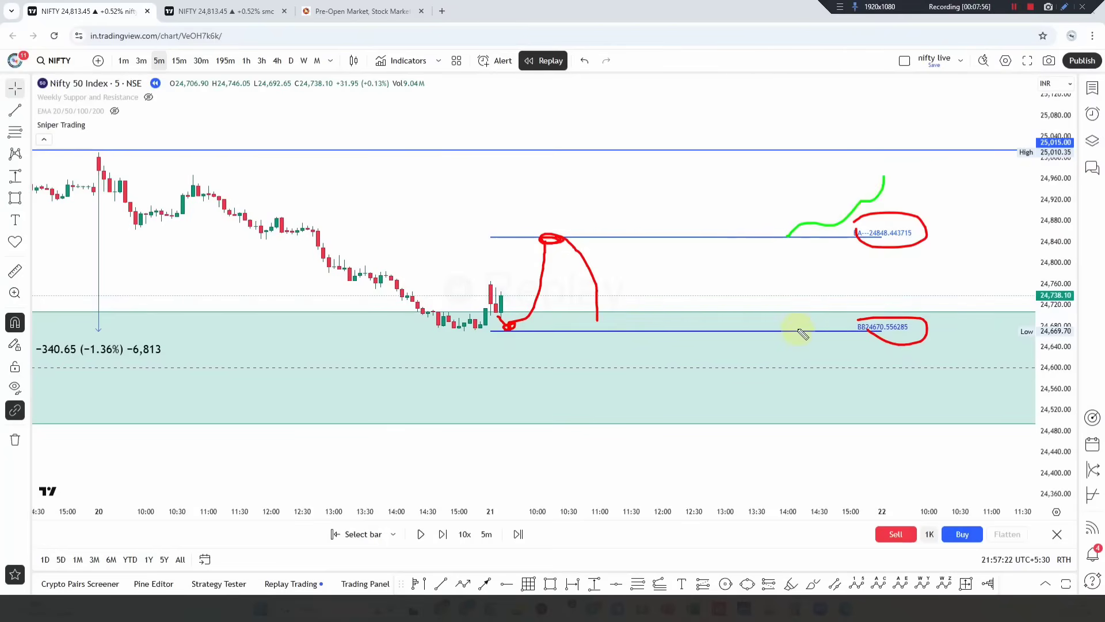
mouse_move(799, 331)
mouse_down()
mouse_move(854, 367)
mouse_move(859, 385)
mouse_up()
key(Escape)
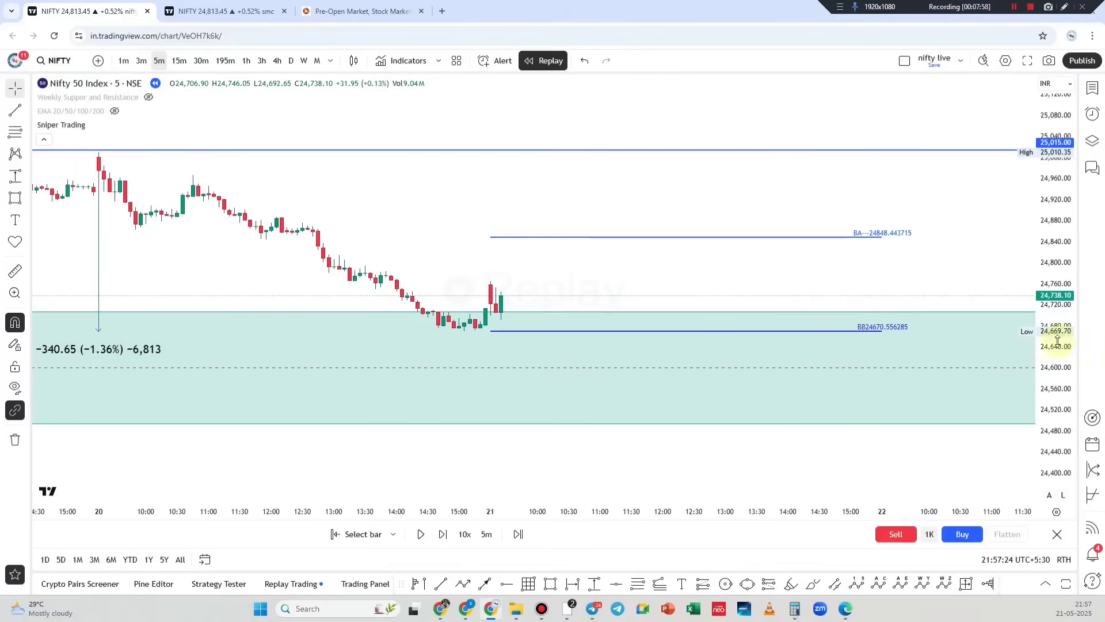
Handwrite a two-item list with 26.11% as item 2 beside the BA level, add 23.5 below, underline the percentage, and clear the annotations.
drag(1066, 332, 1066, 320)
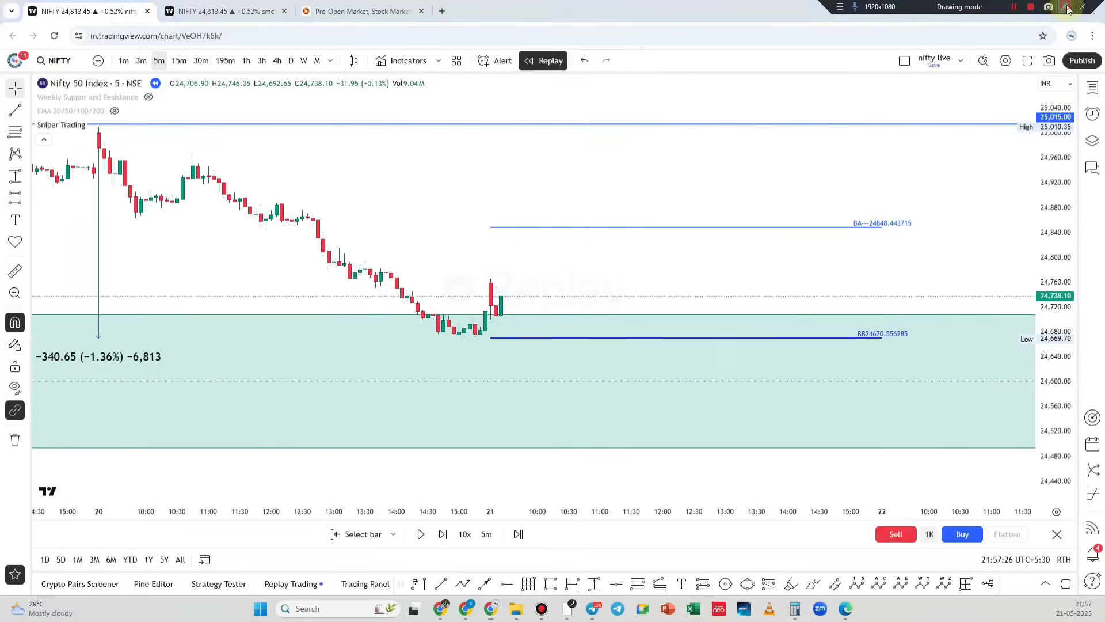
drag(664, 145, 675, 180)
click(678, 161)
mouse_move(703, 132)
mouse_down()
mouse_move(702, 160)
mouse_move(758, 116)
mouse_move(790, 104)
mouse_move(798, 120)
mouse_up()
mouse_move(670, 199)
mouse_down()
mouse_move(667, 227)
mouse_move(696, 224)
mouse_up()
click(707, 212)
mouse_move(731, 173)
mouse_down()
mouse_move(756, 196)
mouse_move(775, 173)
mouse_move(828, 157)
mouse_up()
click(845, 144)
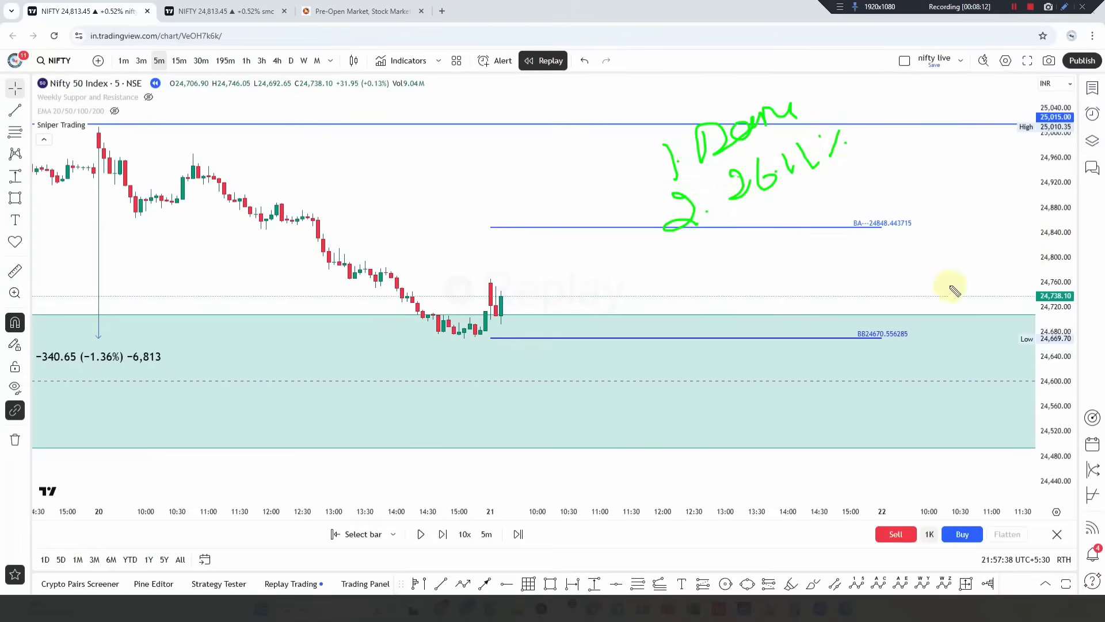
mouse_move(773, 284)
mouse_down()
mouse_move(810, 300)
mouse_move(864, 255)
mouse_up()
click(829, 277)
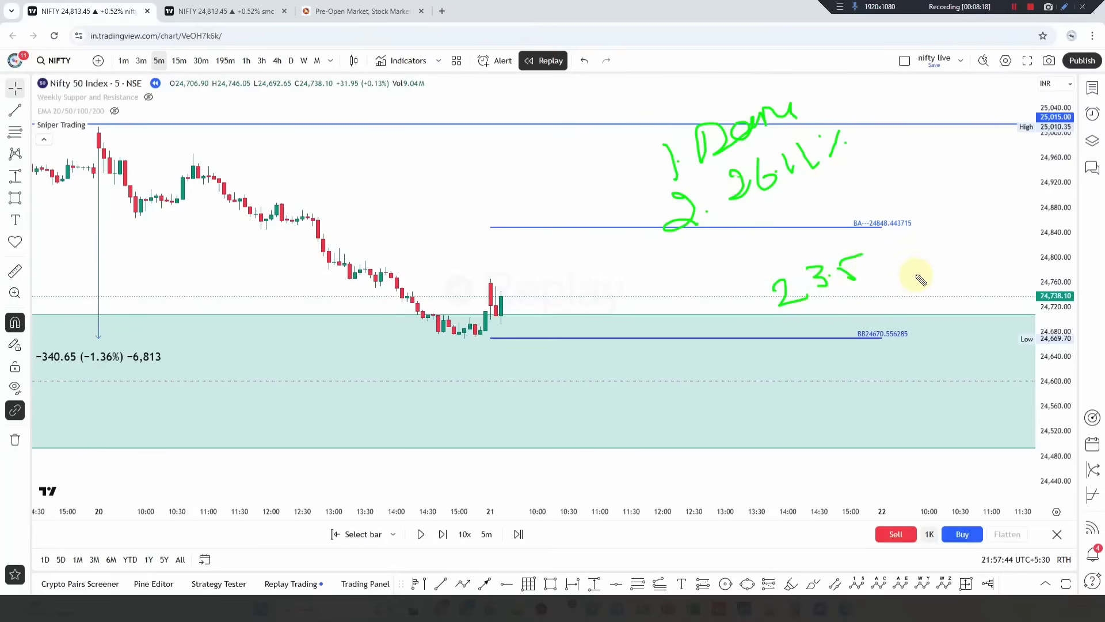
drag(752, 225, 842, 182)
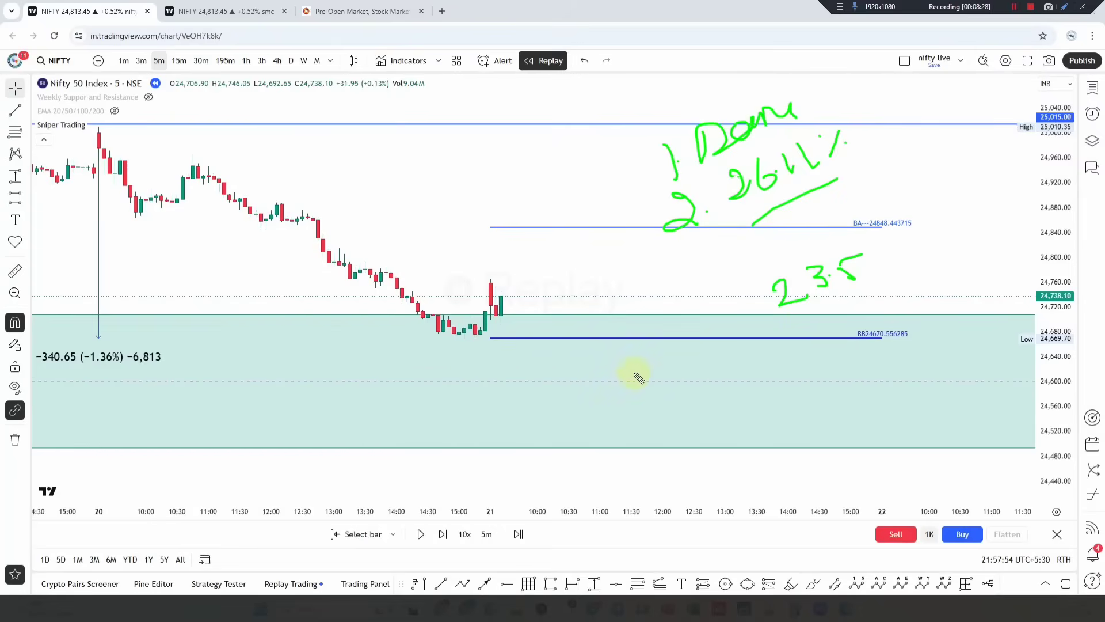
click(1055, 42)
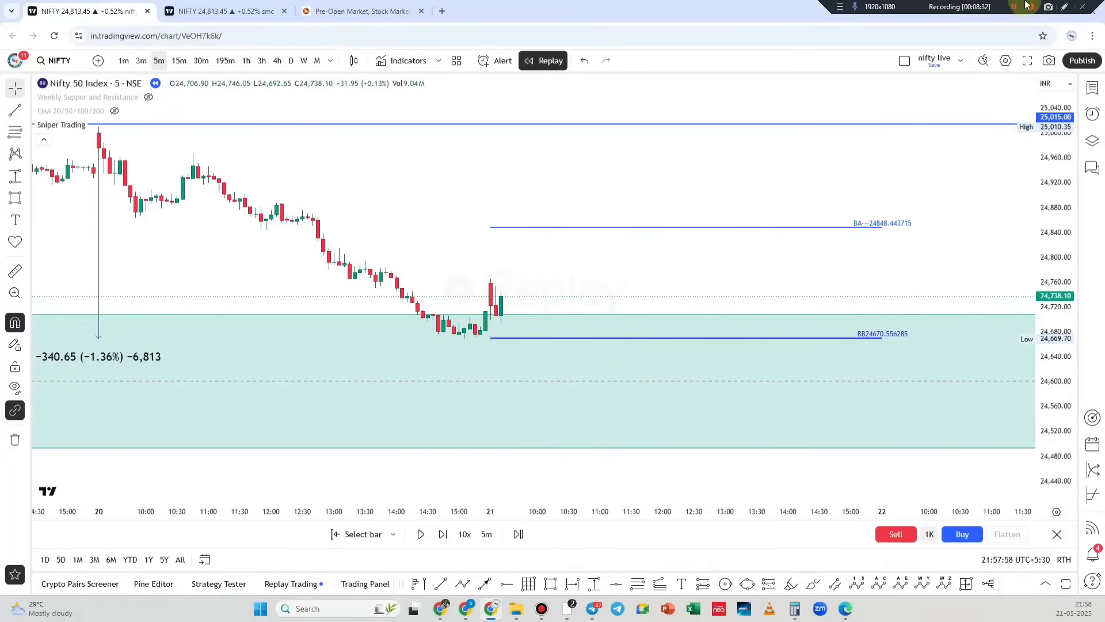
Handwrite 24725 with an underline above the BA level, add further notes between the BA and BB levels, and clear the annotations.
click(1065, 6)
mouse_move(758, 164)
mouse_down()
mouse_move(864, 172)
mouse_move(933, 144)
mouse_move(972, 153)
mouse_up()
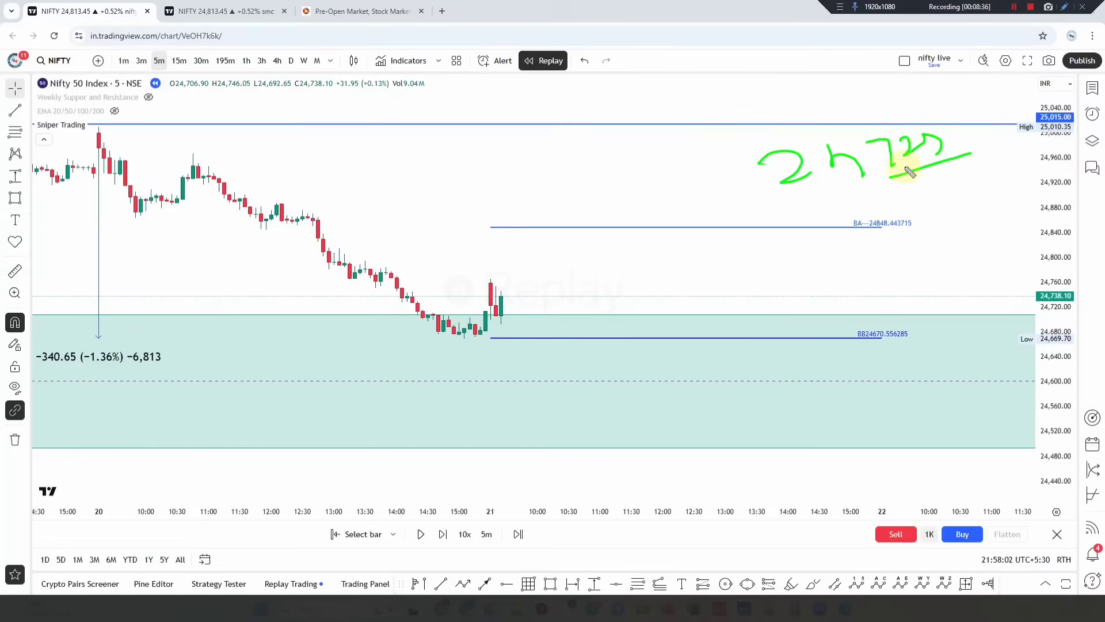
mouse_move(861, 235)
mouse_down()
mouse_move(886, 253)
mouse_move(944, 240)
mouse_move(979, 207)
mouse_move(1025, 191)
mouse_up()
drag(791, 314, 858, 311)
mouse_move(960, 310)
mouse_down()
mouse_move(989, 291)
mouse_move(1016, 293)
mouse_up()
key(Escape)
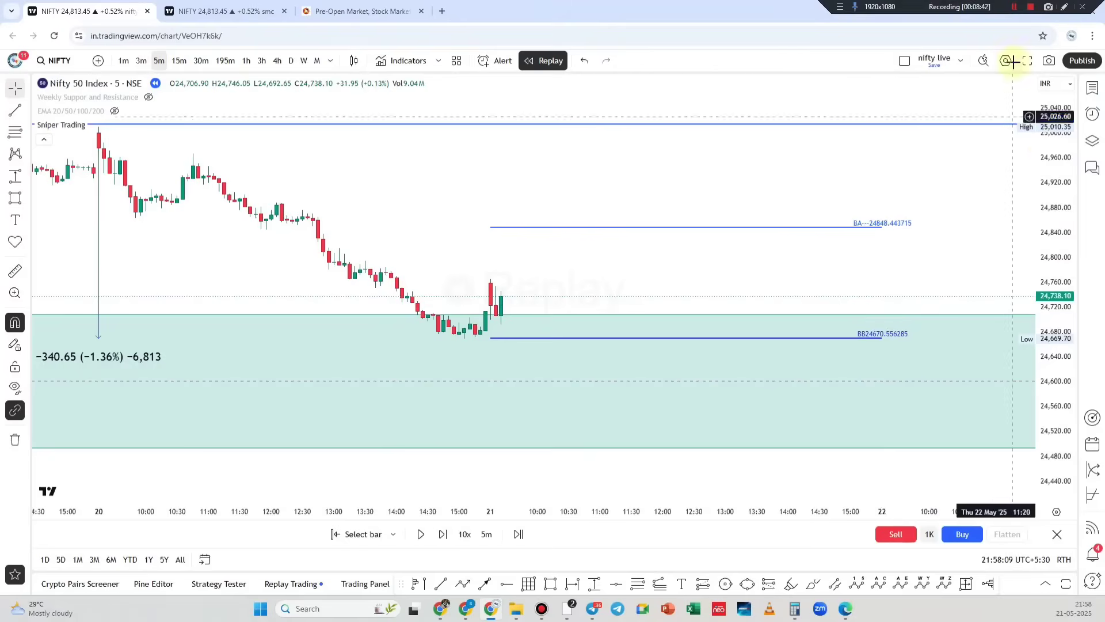
Switch to the Kite charts of the Nifty 22 May 24700 CE and PE, draw a circled 1, and clear it.
click(1014, 8)
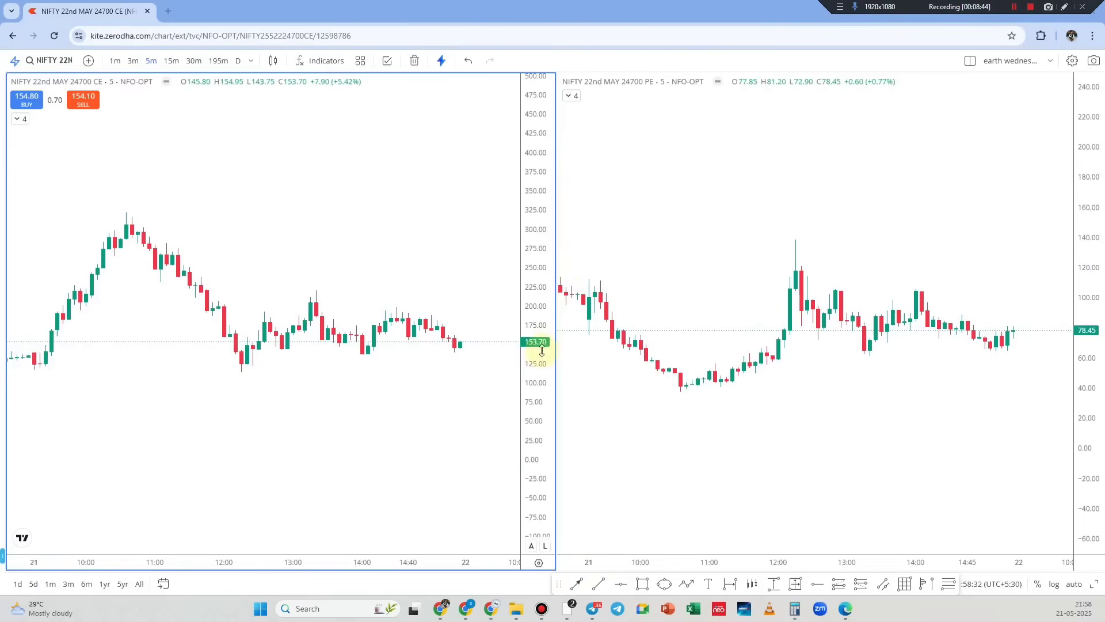
click(1066, 8)
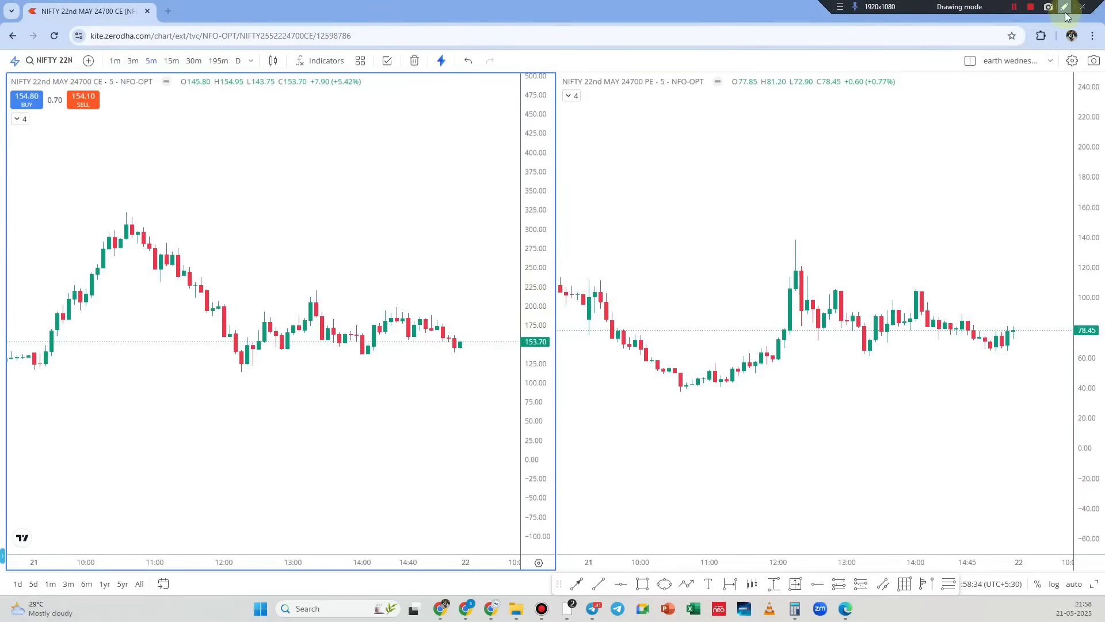
mouse_move(874, 145)
mouse_down()
mouse_move(888, 164)
mouse_move(871, 126)
mouse_up()
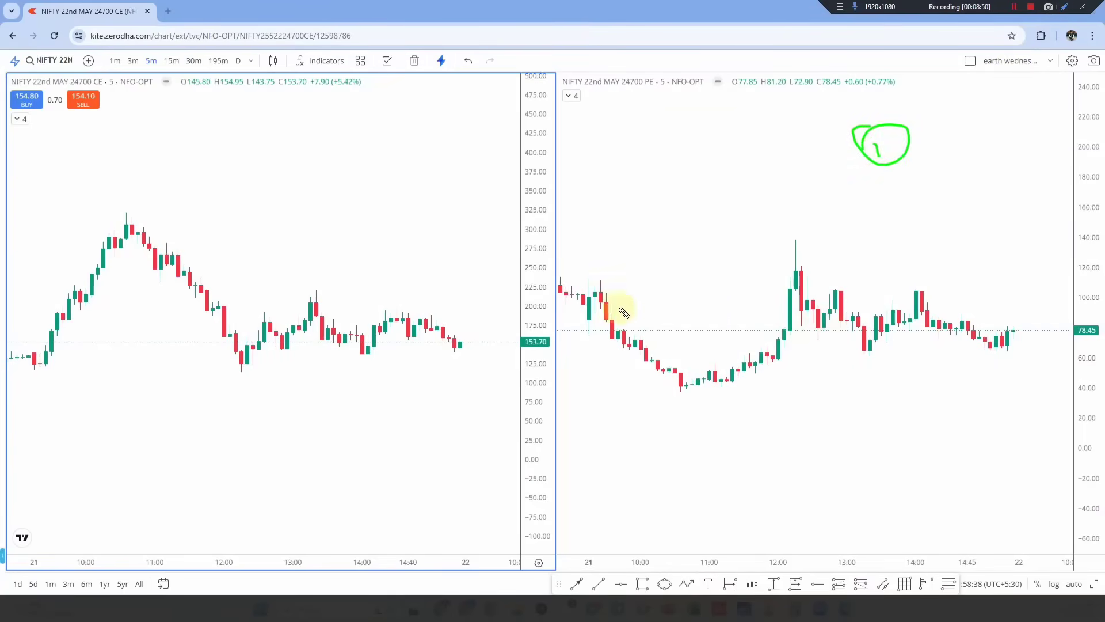
key(Escape)
Add horizontal rays at the 112.65 high and 75.00 low of the 21 May 09:15 candle on the 24700 PE chart.
click(592, 283)
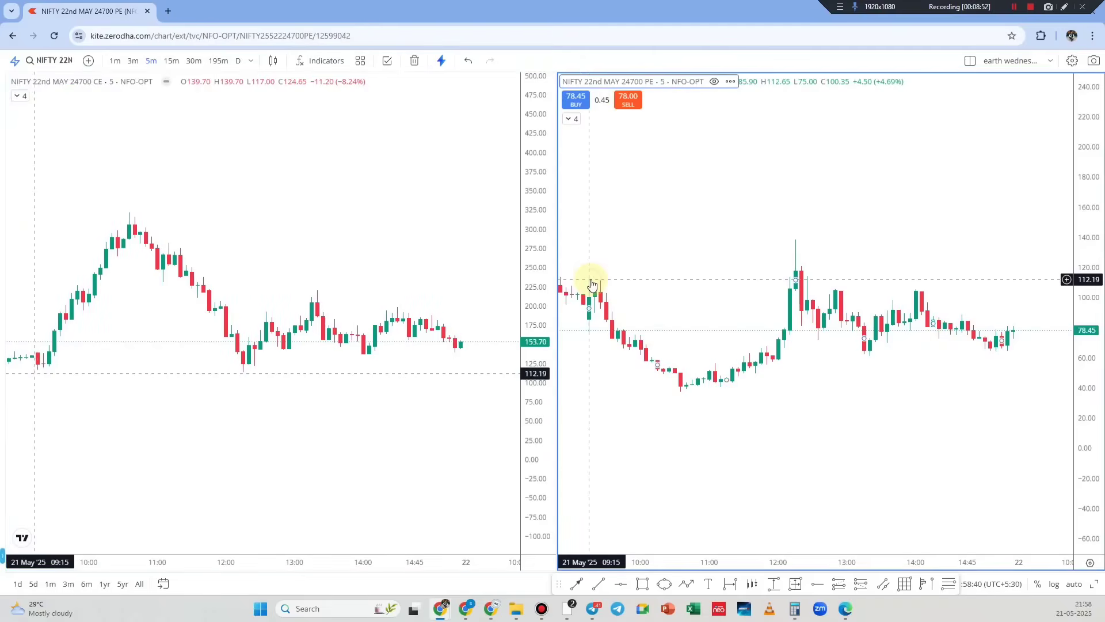
key(alt+j)
key(alt+j)
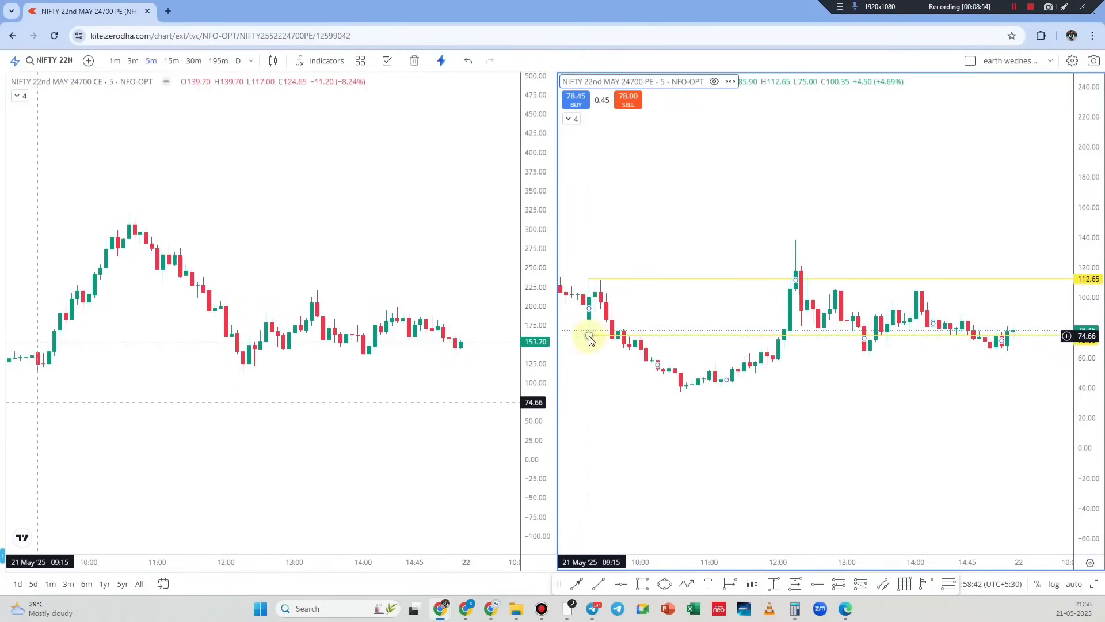
Maximize the 24700 PE chart, select both horizontal rays, and recolor them black.
key(alt+Return)
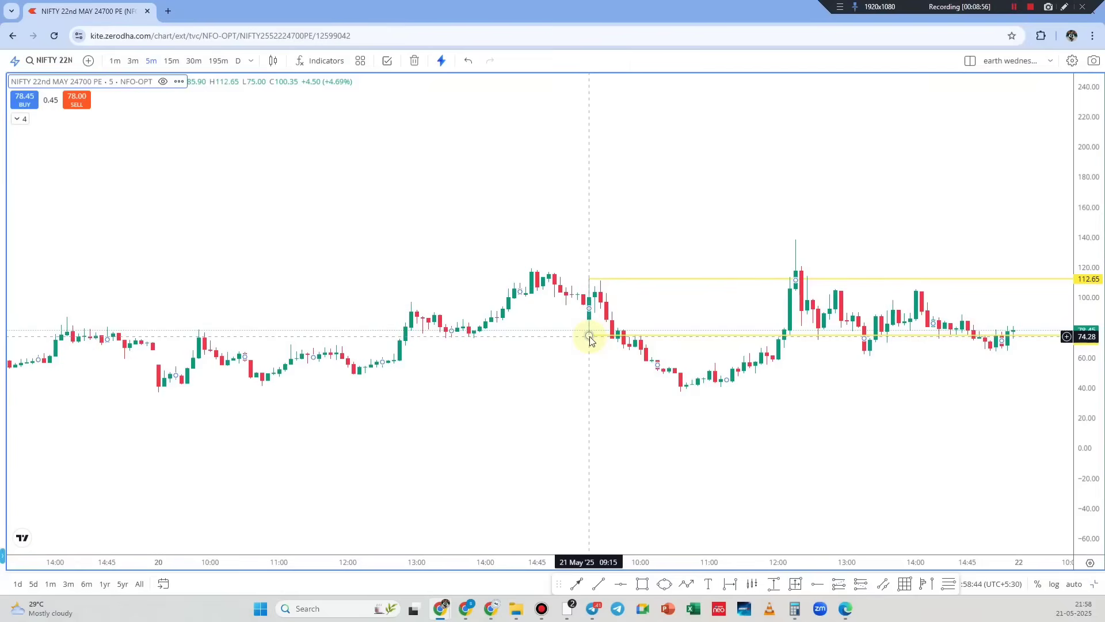
click(650, 338)
click(691, 280)
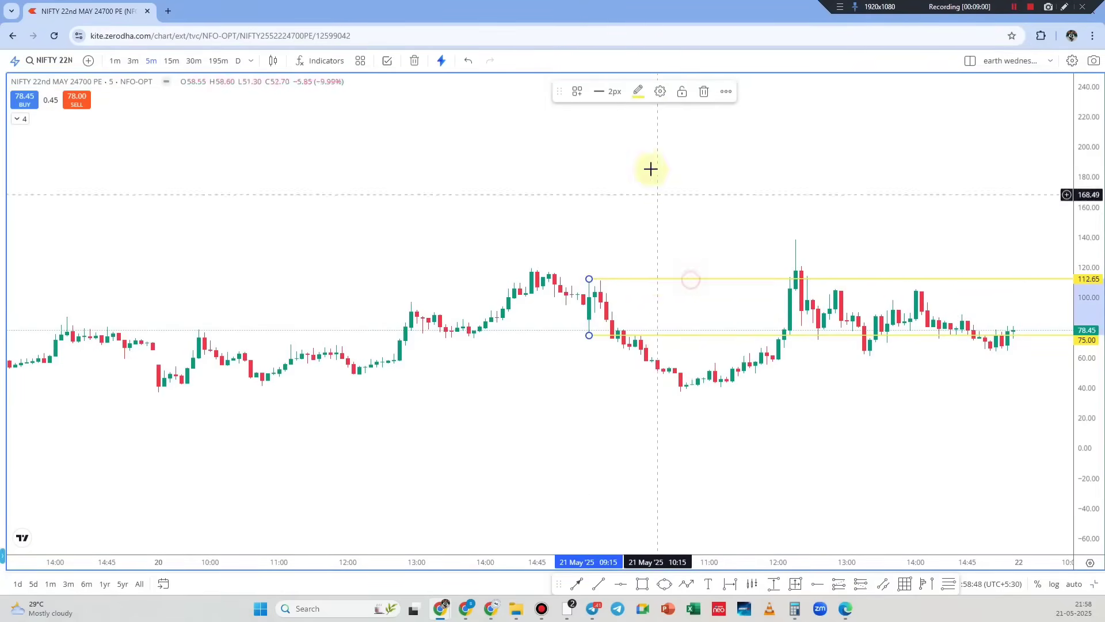
click(638, 91)
click(760, 114)
click(852, 136)
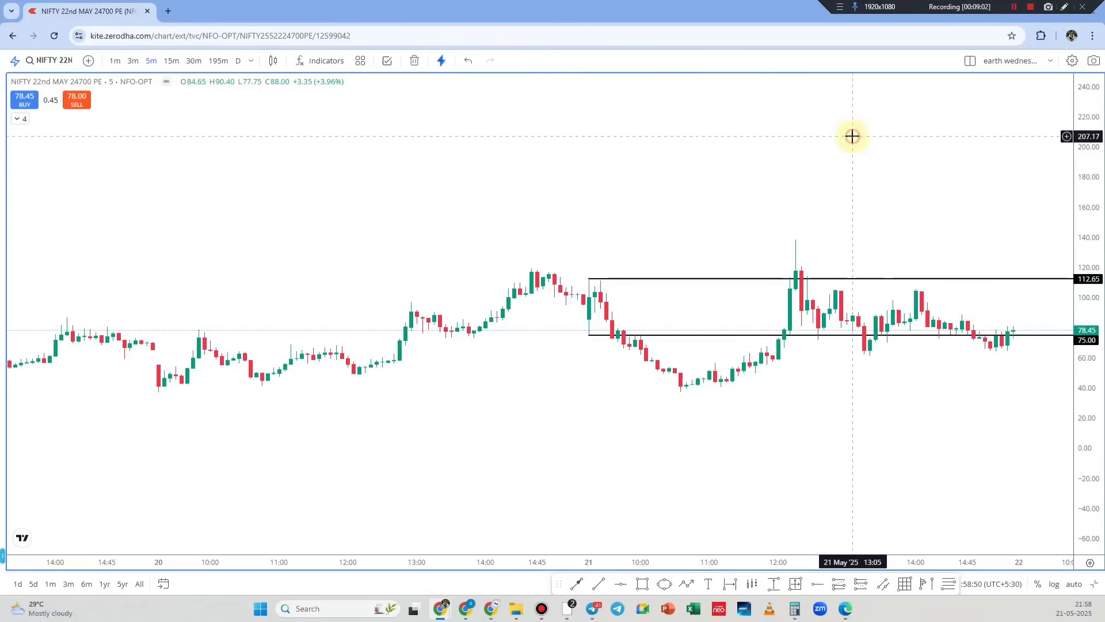
Restore the two-chart layout and add horizontal rays at 139.70 and 117.00 on the 24700 CE chart's 21 May 09:15 candle.
alt+click(639, 209)
drag(133, 359, 230, 320)
click(128, 310)
click(127, 313)
click(127, 330)
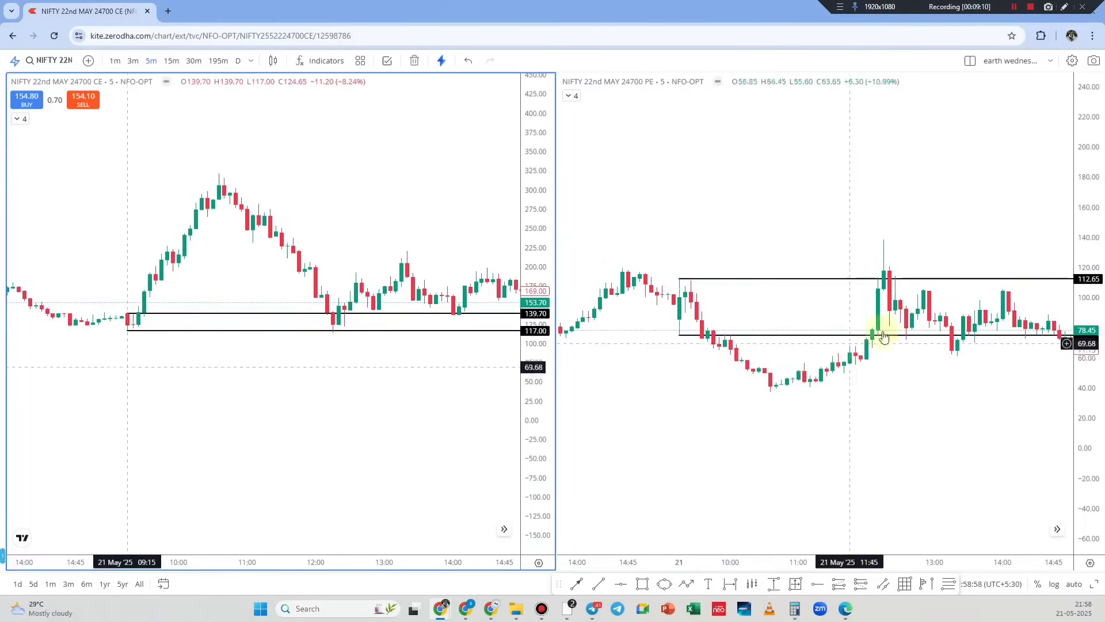
click(1075, 234)
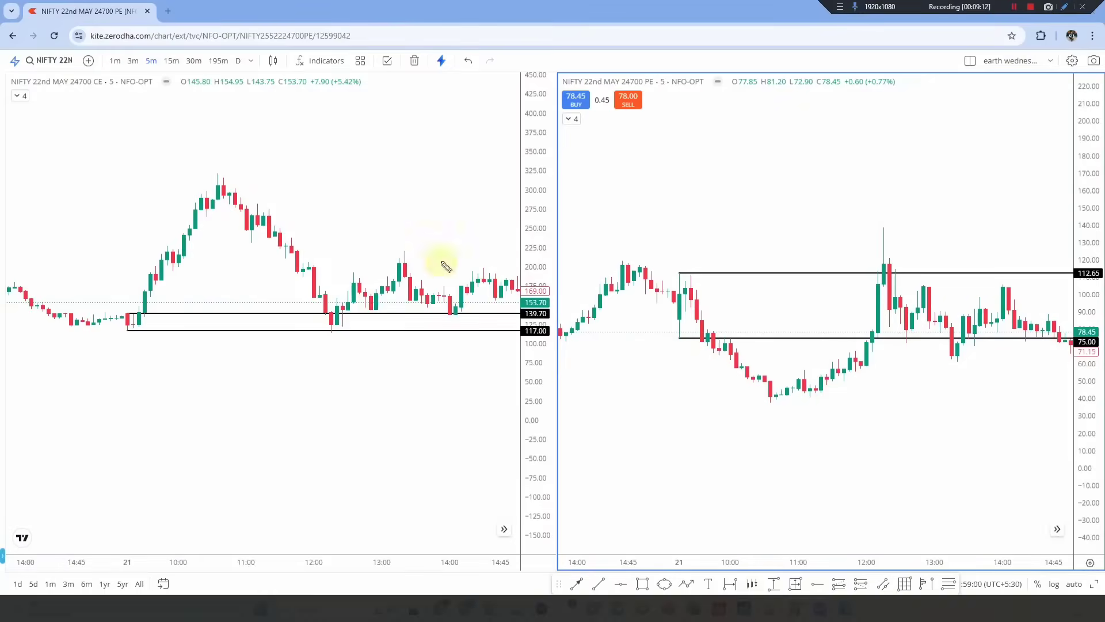
Handwrite CE on the call chart and a circled PE on the put chart, and circle the put chart's 112.65 and 75.00 price labels.
drag(107, 227, 174, 209)
mouse_move(818, 95)
mouse_down()
mouse_move(826, 148)
mouse_move(841, 111)
mouse_move(879, 90)
mouse_move(825, 97)
mouse_up()
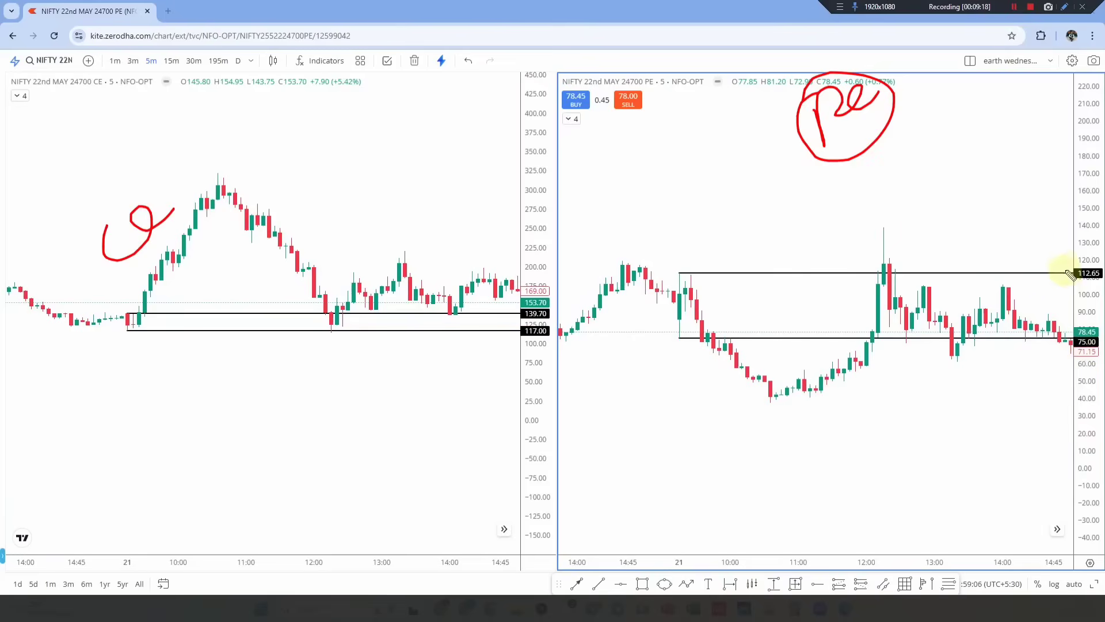
mouse_move(1081, 254)
mouse_down()
mouse_move(1078, 328)
mouse_move(1063, 256)
mouse_up()
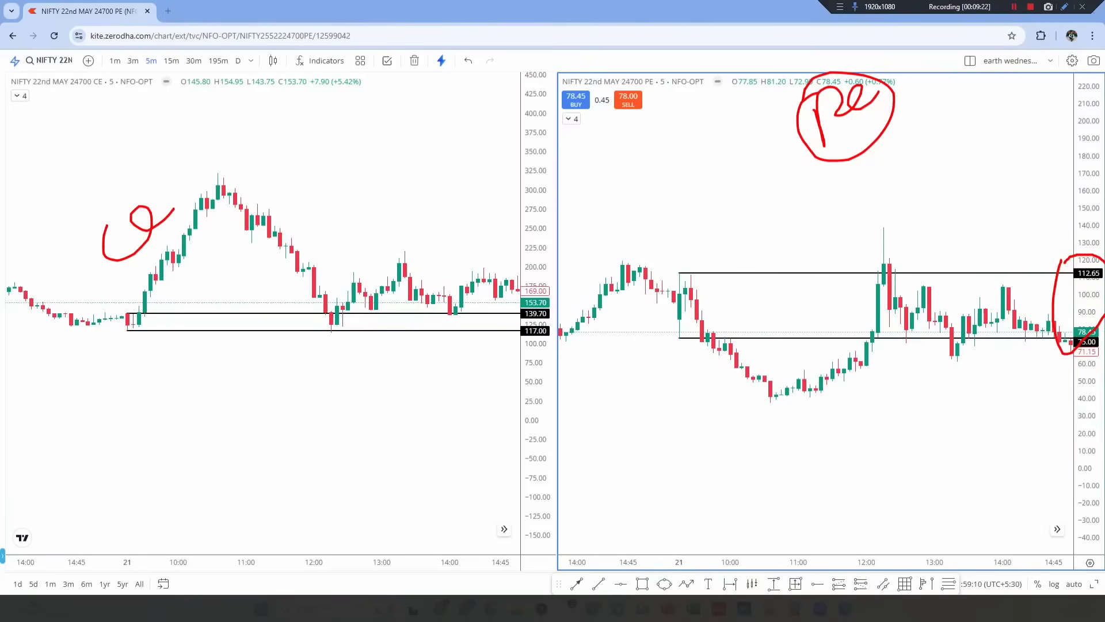
Handwrite a circled CE with underlined OHLC beside it above the call chart's candles.
drag(363, 168, 415, 167)
drag(332, 178, 328, 213)
drag(324, 157, 357, 217)
mouse_move(403, 218)
mouse_down()
mouse_move(395, 235)
mouse_move(403, 222)
mouse_move(448, 220)
mouse_move(465, 203)
mouse_up()
drag(481, 172, 538, 163)
drag(420, 255, 547, 198)
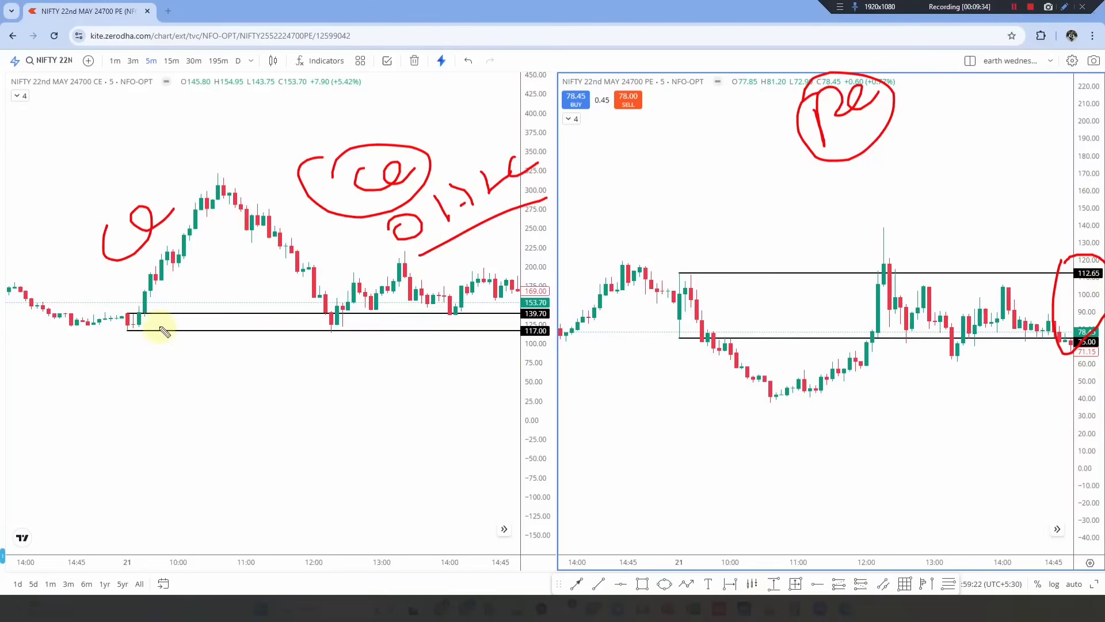
Label the call chart's two rays H and L, handwrite OHLC over 2 beside PE on the put chart, and clear the annotations.
drag(183, 333, 202, 346)
mouse_move(172, 286)
mouse_down()
mouse_move(193, 284)
mouse_move(203, 300)
mouse_up()
drag(845, 168, 982, 119)
drag(1001, 155, 885, 193)
drag(961, 190, 985, 211)
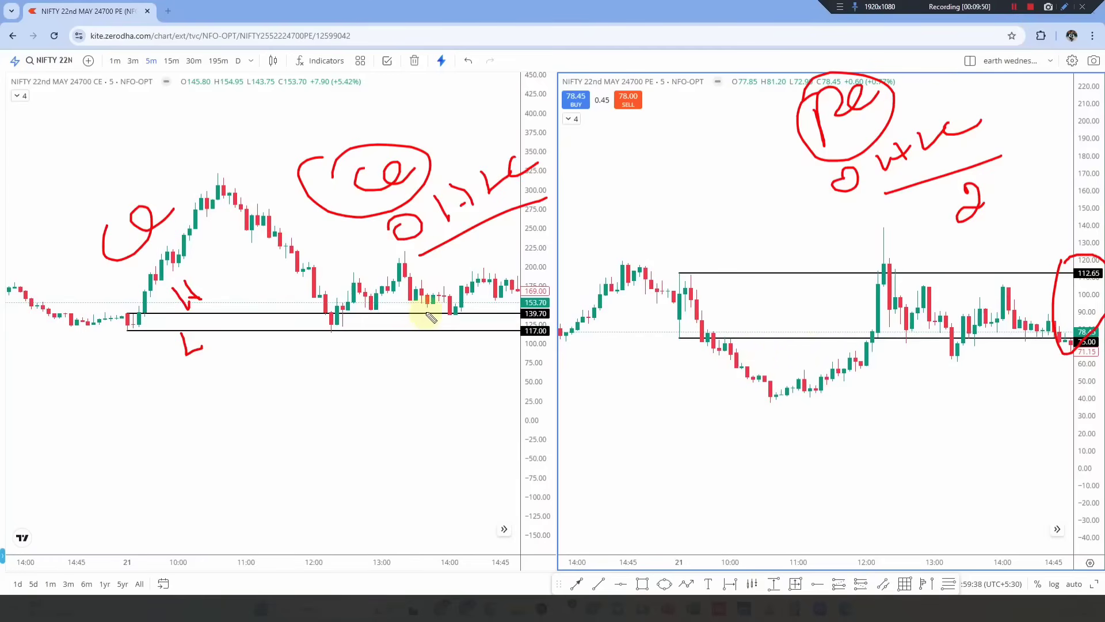
key(Escape)
Circle the put chart's opening candle high, handwrite a boxed note above the candles, and clear the annotations.
click(1065, 8)
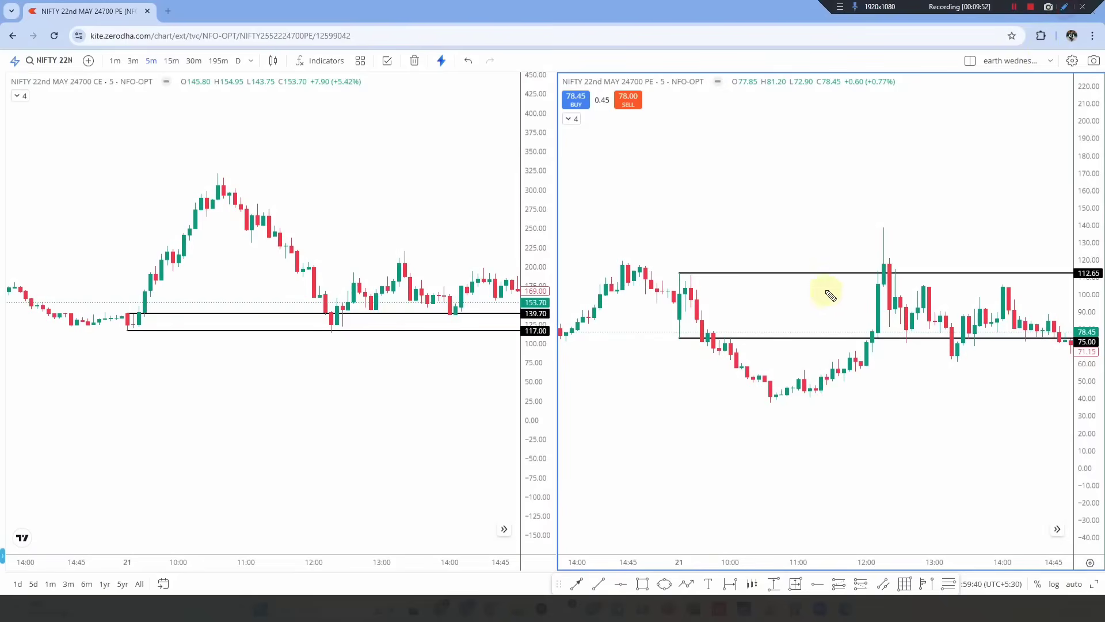
drag(679, 278, 672, 273)
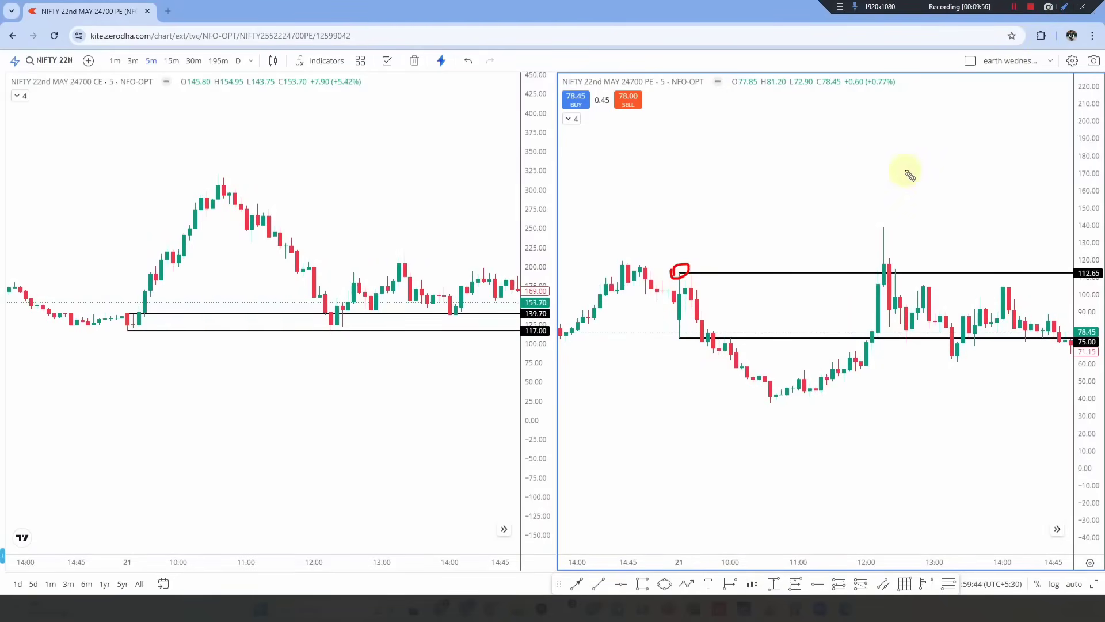
click(792, 180)
drag(793, 181, 841, 180)
drag(819, 167, 822, 189)
mouse_move(879, 136)
mouse_down()
mouse_move(874, 187)
mouse_move(938, 164)
mouse_up()
mouse_move(793, 154)
mouse_down()
mouse_move(944, 122)
mouse_move(814, 148)
mouse_up()
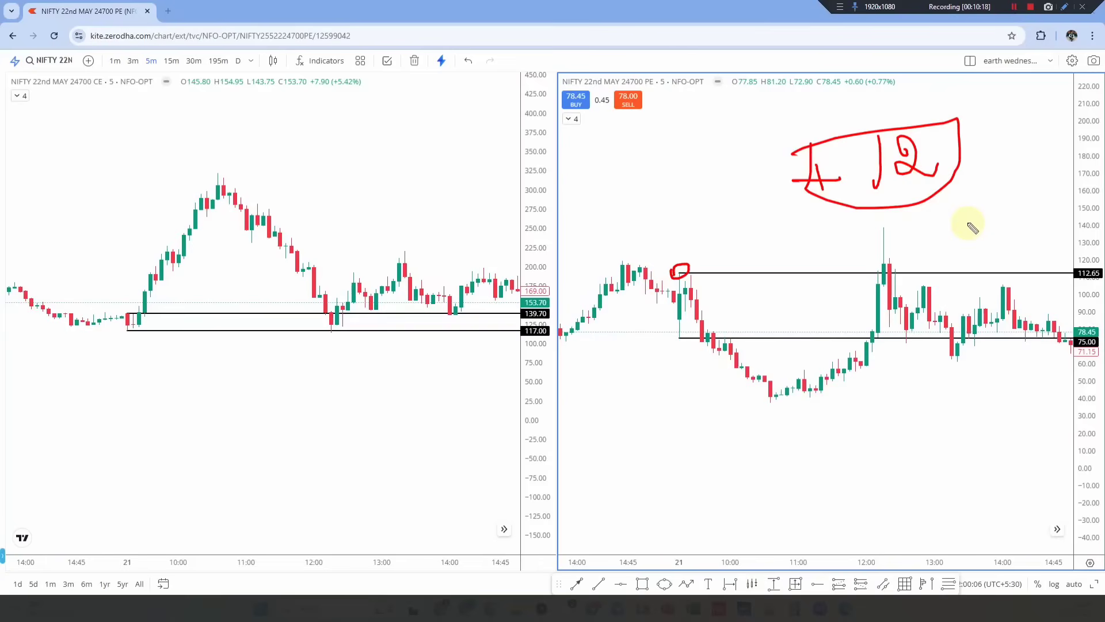
key(Escape)
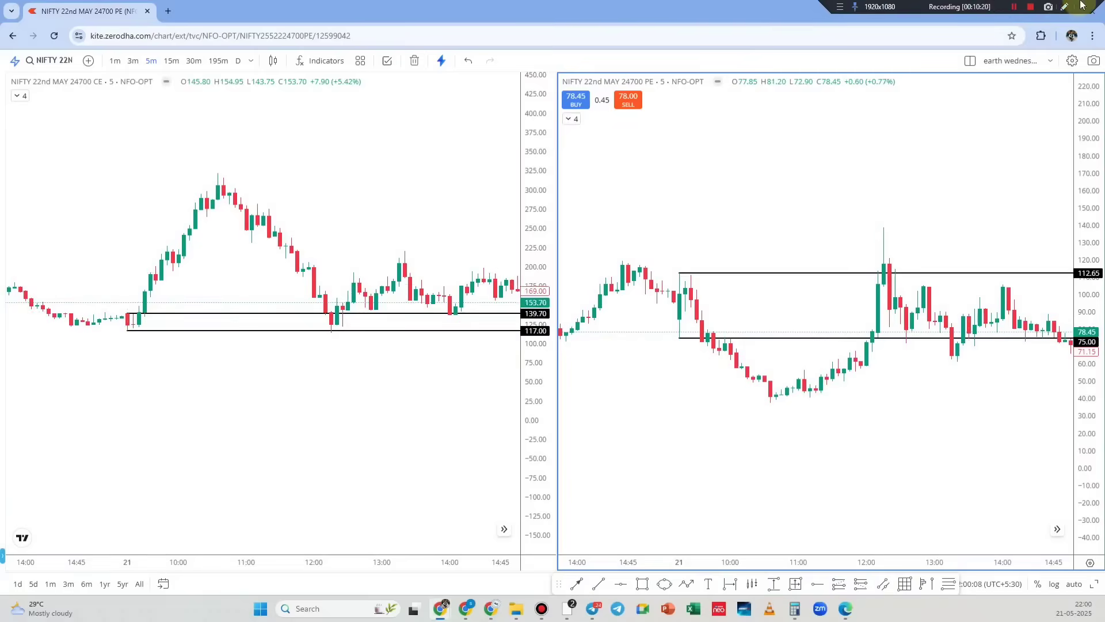
Underline the put chart's open, high, low and close values and handwrite 139.20 beneath them.
click(1063, 7)
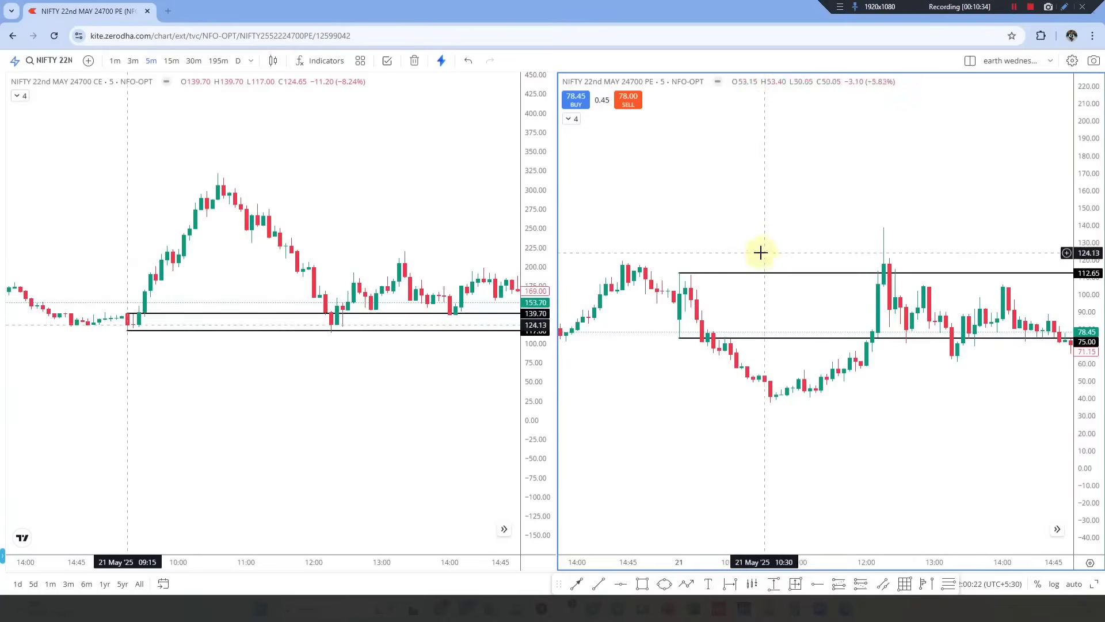
drag(741, 90, 923, 98)
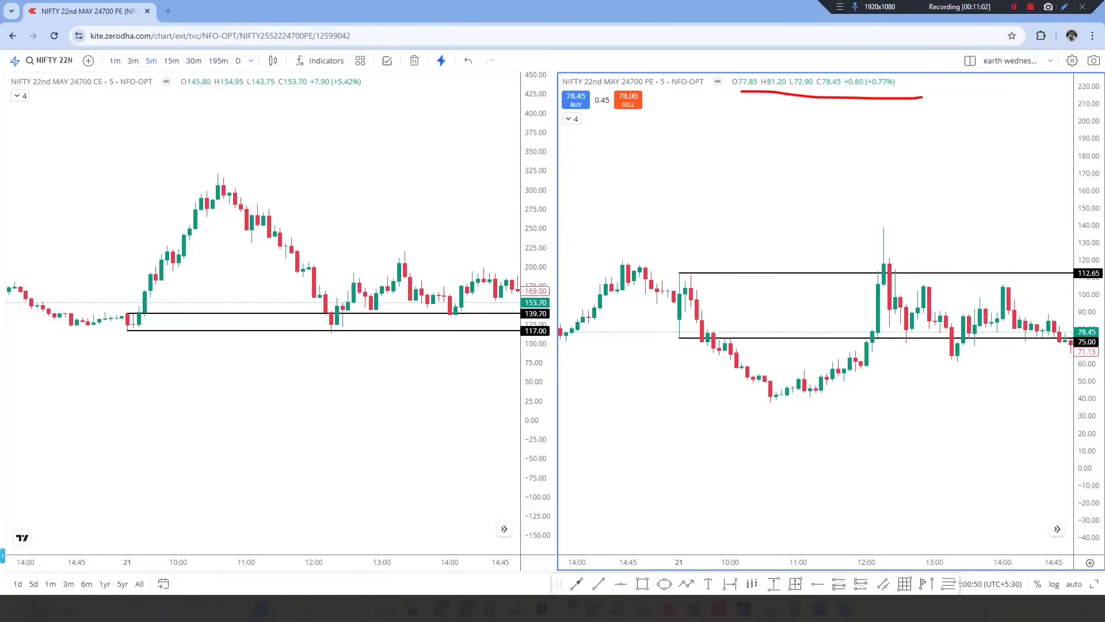
mouse_move(727, 145)
mouse_down()
mouse_move(743, 188)
mouse_move(753, 158)
mouse_up()
mouse_move(790, 128)
mouse_down()
mouse_move(824, 153)
mouse_move(889, 99)
mouse_up()
click(826, 150)
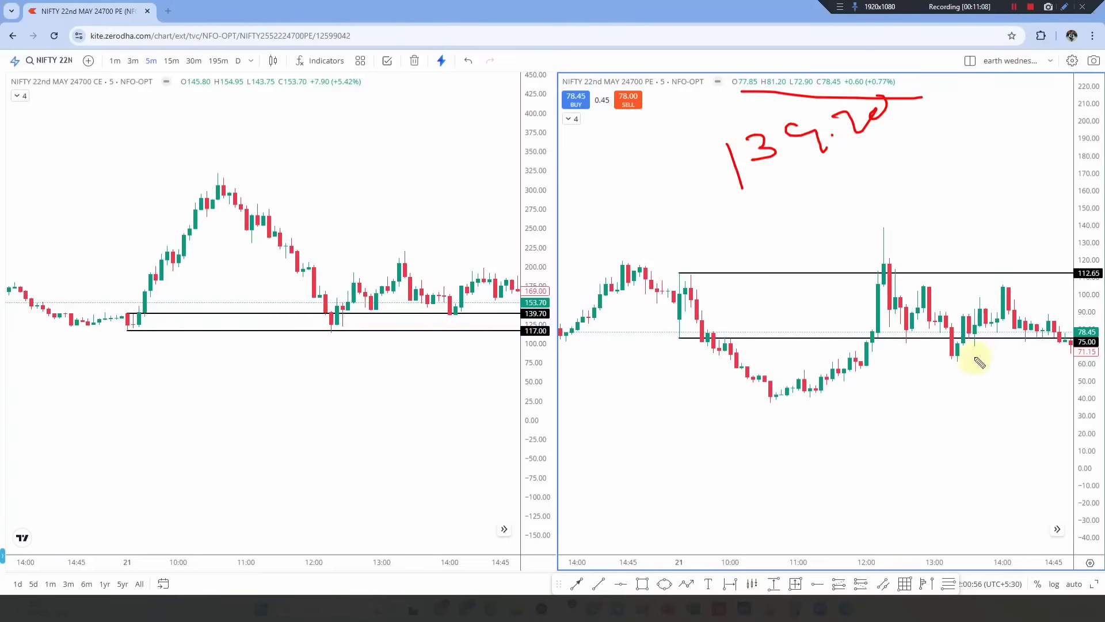
Handwrite 75 below 139.20, rule a line under both numbers, and write the underlined sum 214.20.
drag(777, 202, 815, 228)
mouse_move(847, 172)
mouse_down()
mouse_move(833, 202)
mouse_move(856, 203)
mouse_up()
drag(765, 272, 1010, 166)
mouse_move(944, 217)
mouse_down()
mouse_move(986, 236)
mouse_move(1018, 209)
mouse_up()
mouse_move(897, 242)
mouse_down()
mouse_move(908, 276)
mouse_move(928, 279)
mouse_up()
mouse_move(824, 280)
mouse_down()
mouse_move(868, 298)
mouse_move(859, 288)
mouse_up()
drag(852, 331, 1088, 241)
Handwrite 214.20 divided by 2 below the put chart's candles.
mouse_move(826, 501)
mouse_down()
mouse_move(847, 489)
mouse_move(867, 521)
mouse_up()
drag(876, 476, 884, 509)
drag(905, 459, 928, 484)
click(932, 468)
mouse_move(947, 441)
mouse_down()
mouse_move(970, 461)
mouse_move(1004, 433)
mouse_up()
drag(890, 538, 1045, 478)
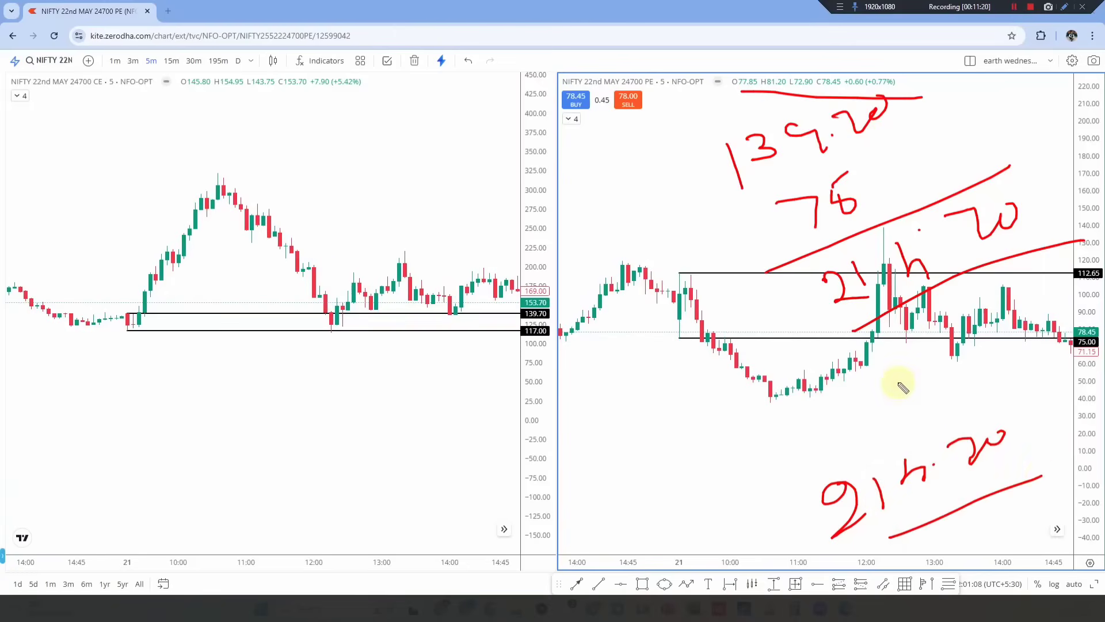
mouse_move(997, 521)
mouse_down()
mouse_move(989, 527)
mouse_move(1042, 544)
mouse_up()
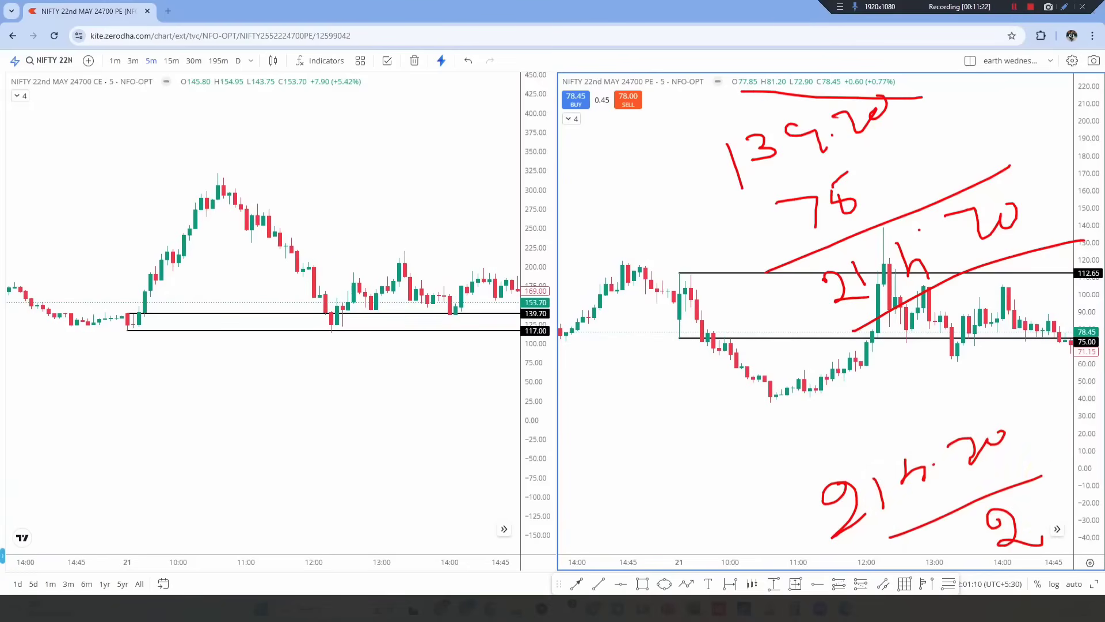
Switch to Calculator and divide 214 by 2.
key(alt+Tab)
text(214-7)
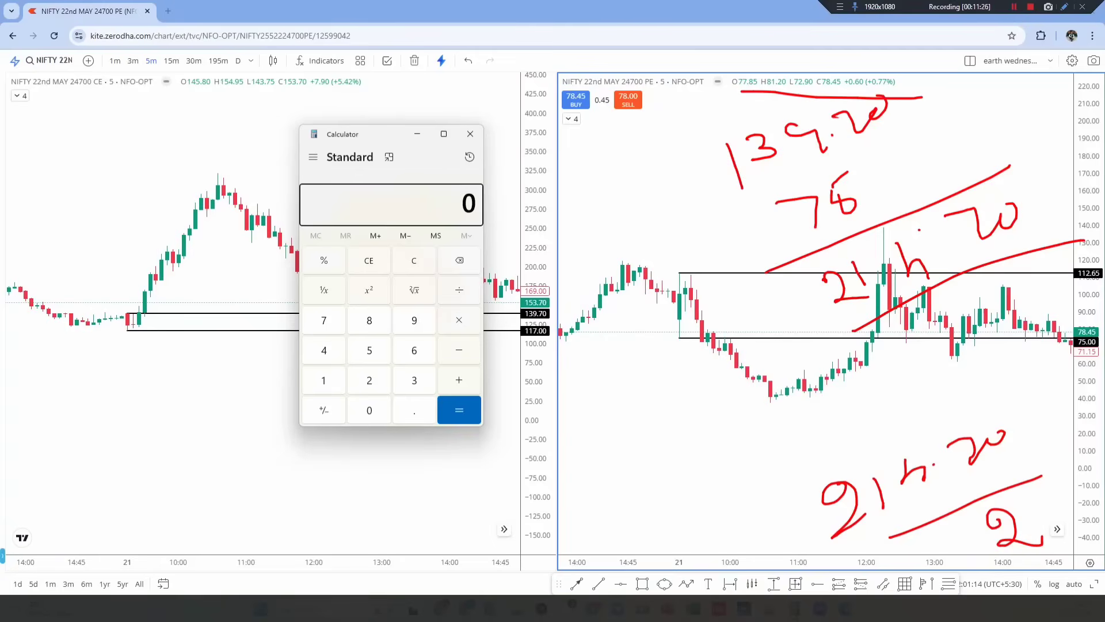
text(4/2)
key(Return)
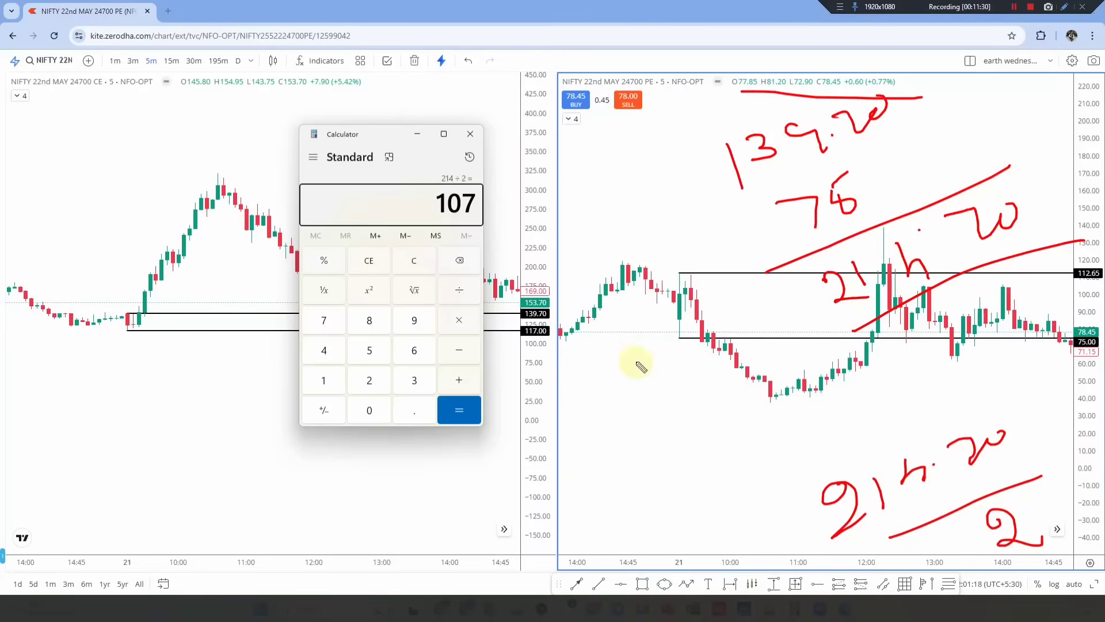
Handwrite 107 below the call chart's candles, circle it, and clear all annotations.
drag(163, 407, 162, 454)
drag(191, 420, 210, 437)
drag(203, 425, 225, 419)
mouse_move(147, 483)
mouse_down()
mouse_move(123, 464)
mouse_move(141, 481)
mouse_up()
key(Escape)
Open a new browser tab and search Google for "cube square calculator".
click(166, 11)
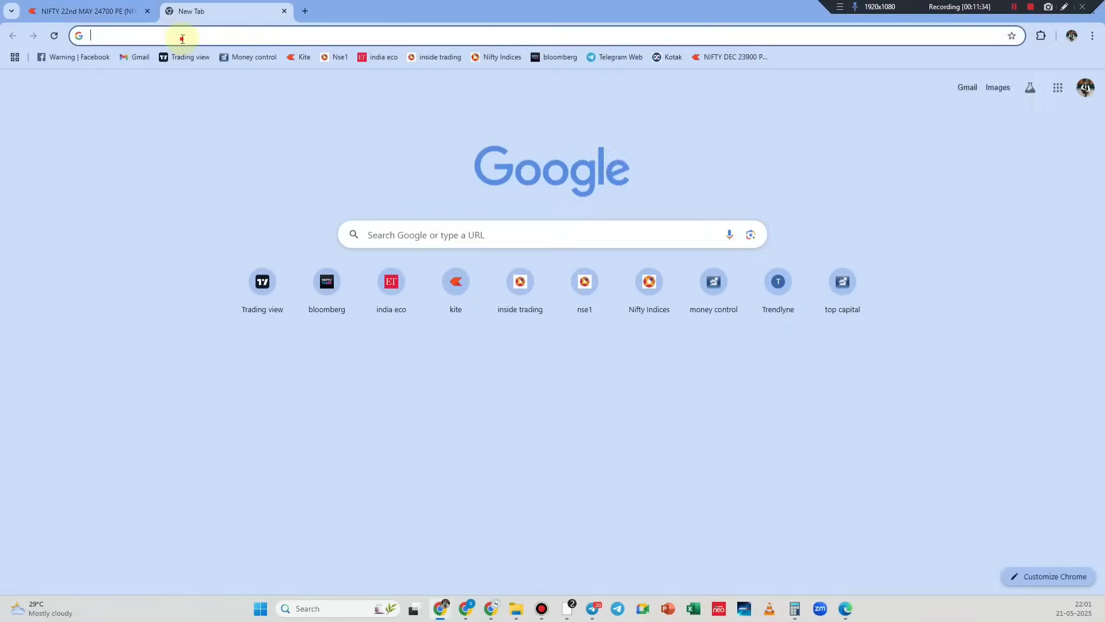
click(180, 36)
text(cube)
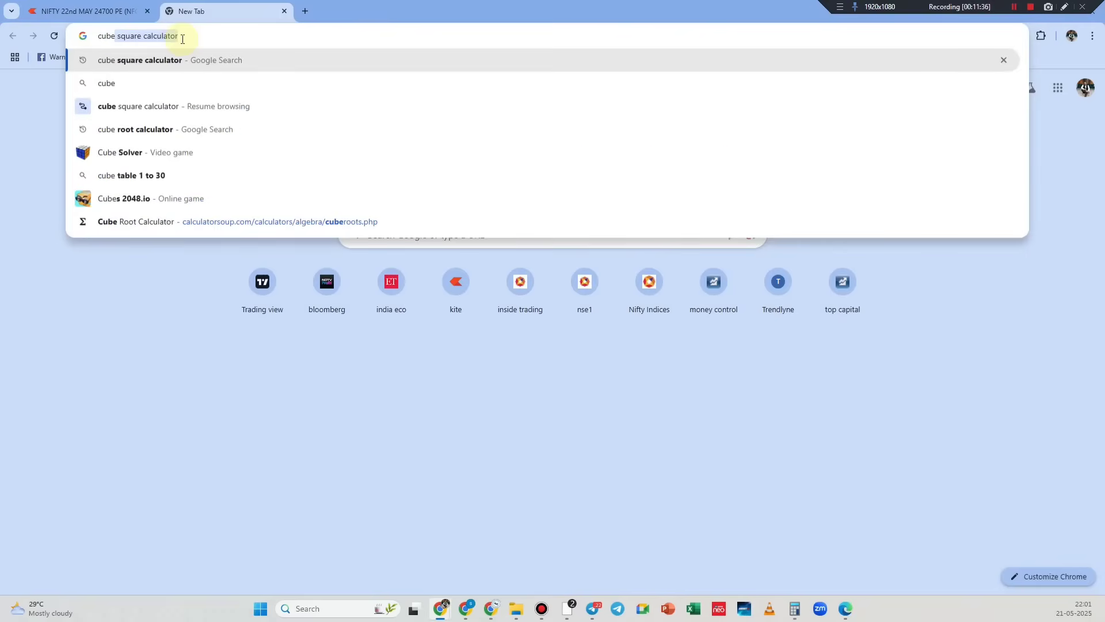
key(Return)
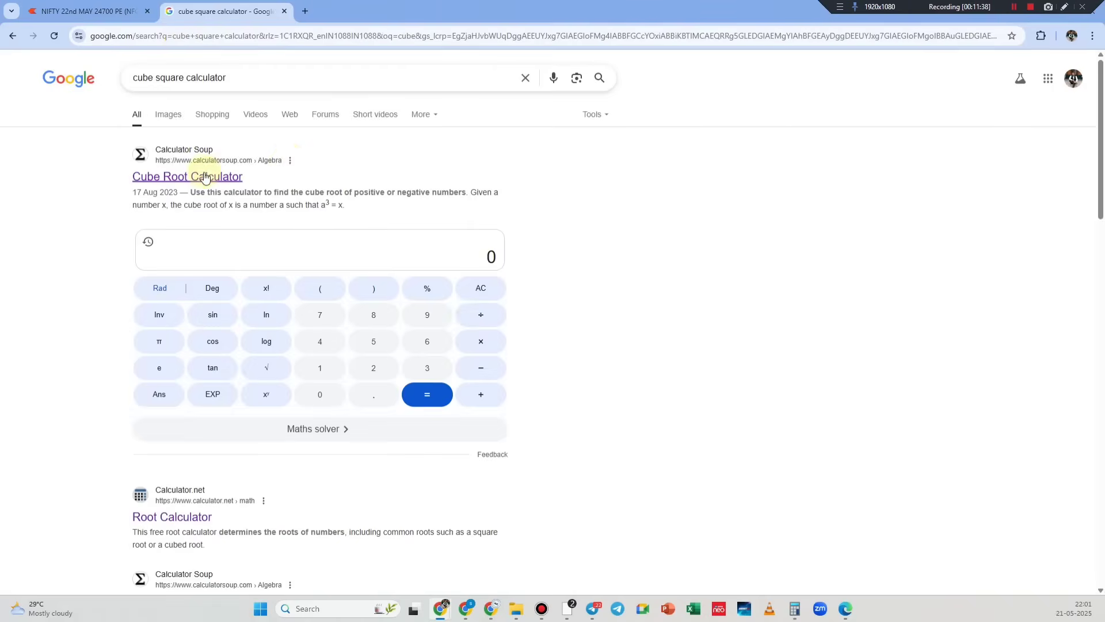
Open Calculator Soup's Cube Root Calculator from the search results and calculate the cube root of 107.
click(205, 177)
click(314, 197)
text(107)
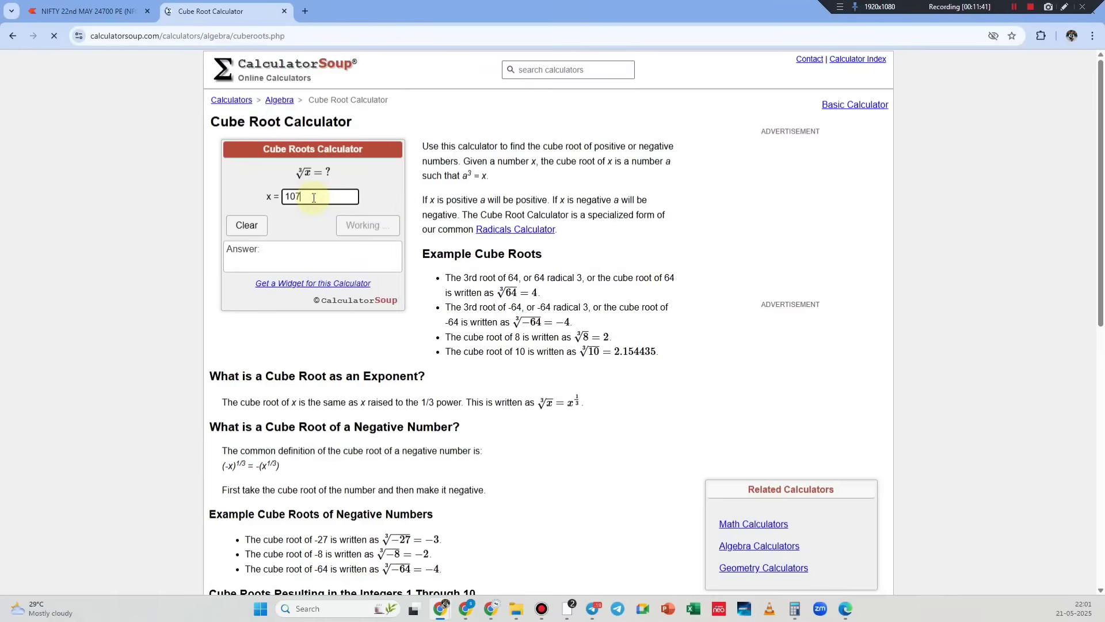
key(Return)
drag(294, 309, 338, 310)
Switch to Calculator and multiply 4.75 by 4.75.
click(795, 609)
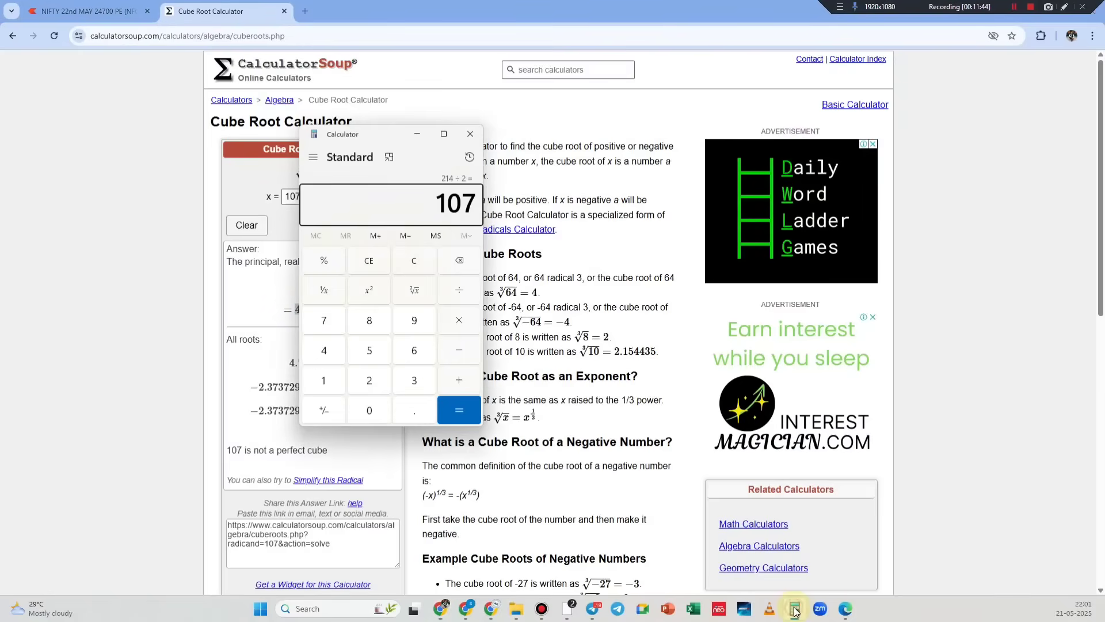
text(4.75)
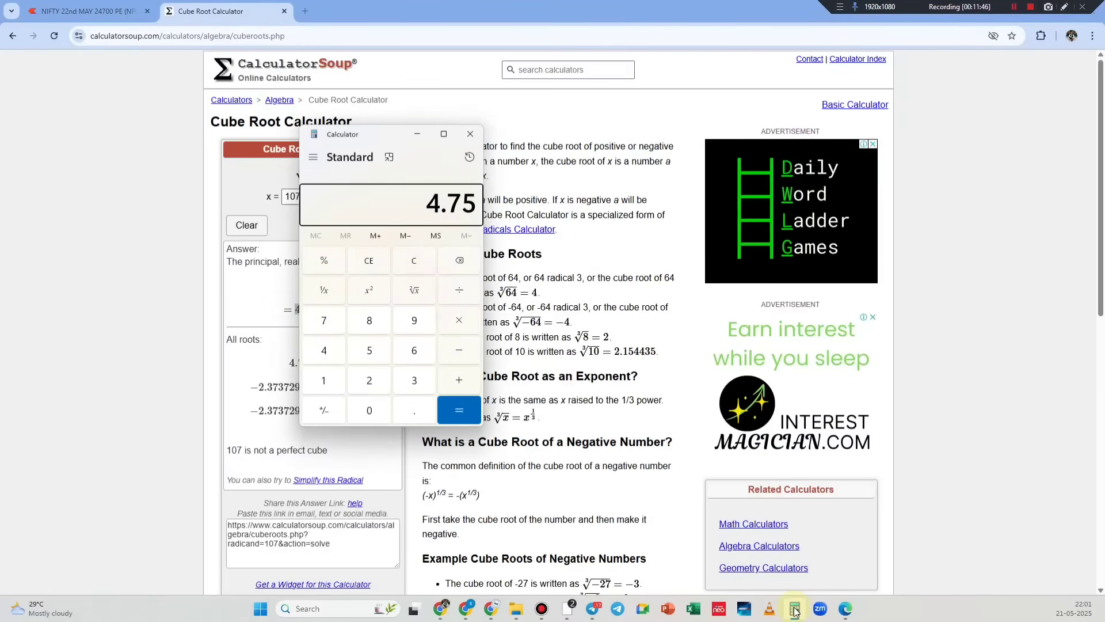
text( × 4.75 ×)
key(Return)
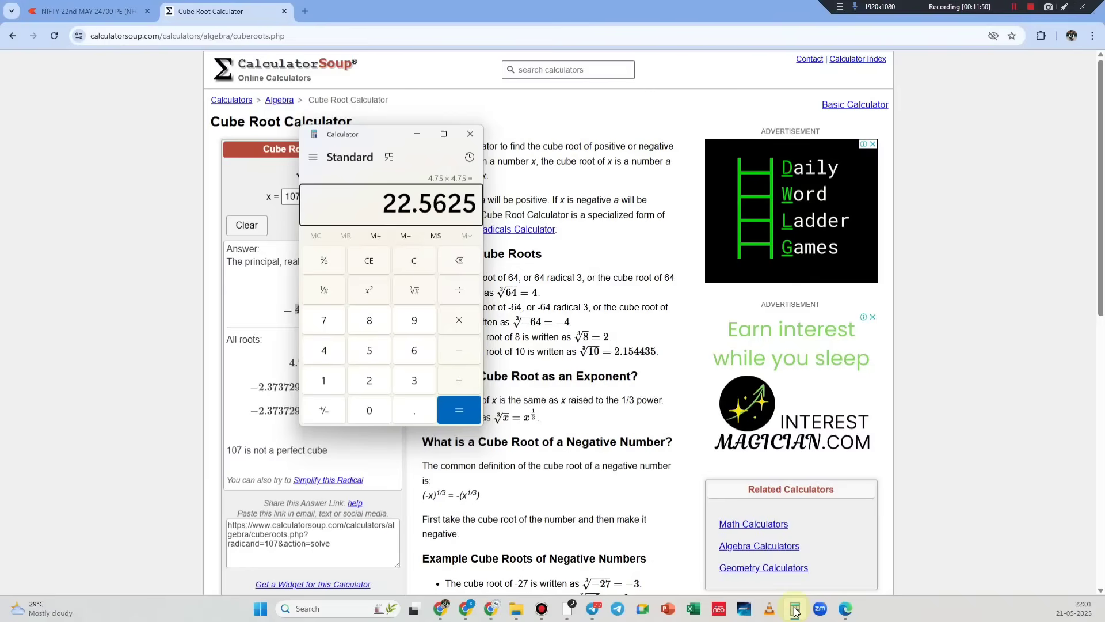
Calculate the upper level as 107 plus 23 and the lower level as 23 minus 107.
text(23 - )
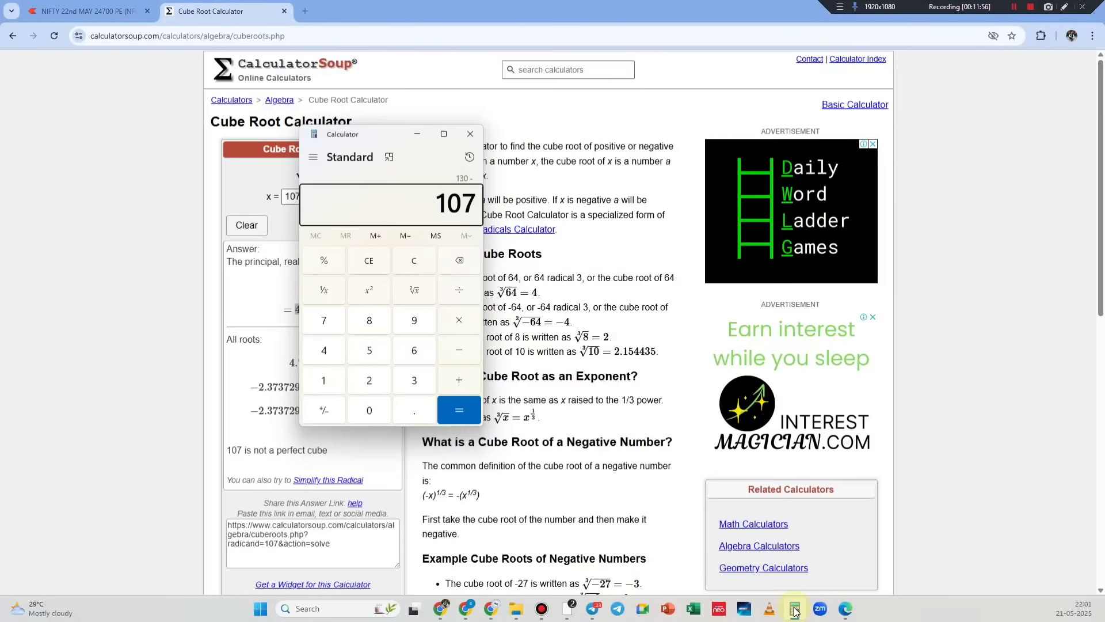
text(107)
key(Return)
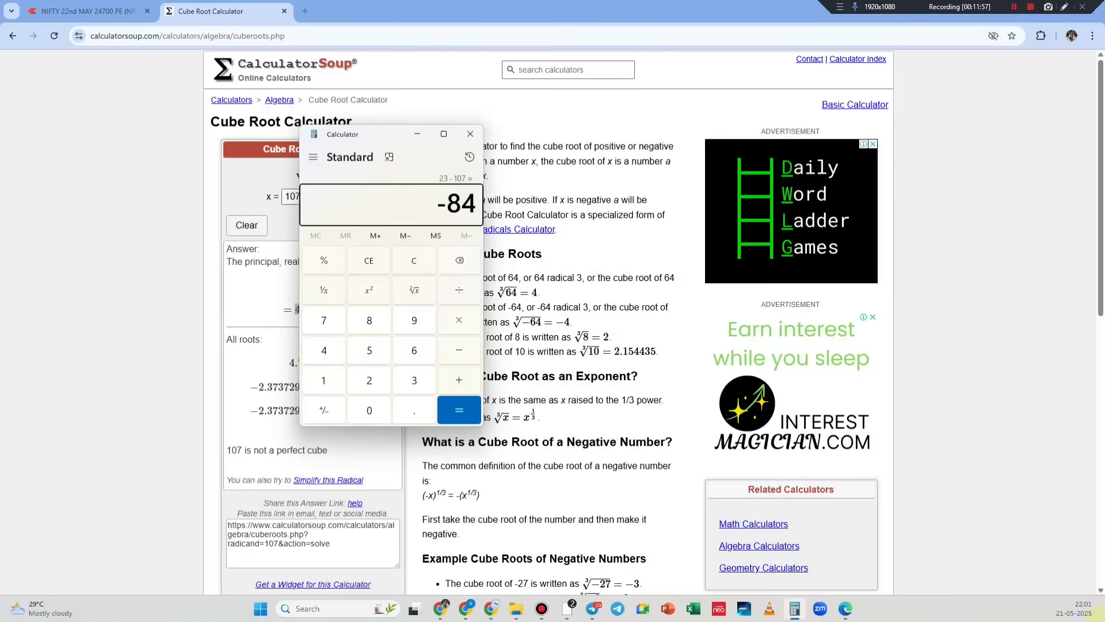
Switch to the Kite option charts and set the call chart's two horizontal rays to prices 130 and 84.
click(89, 13)
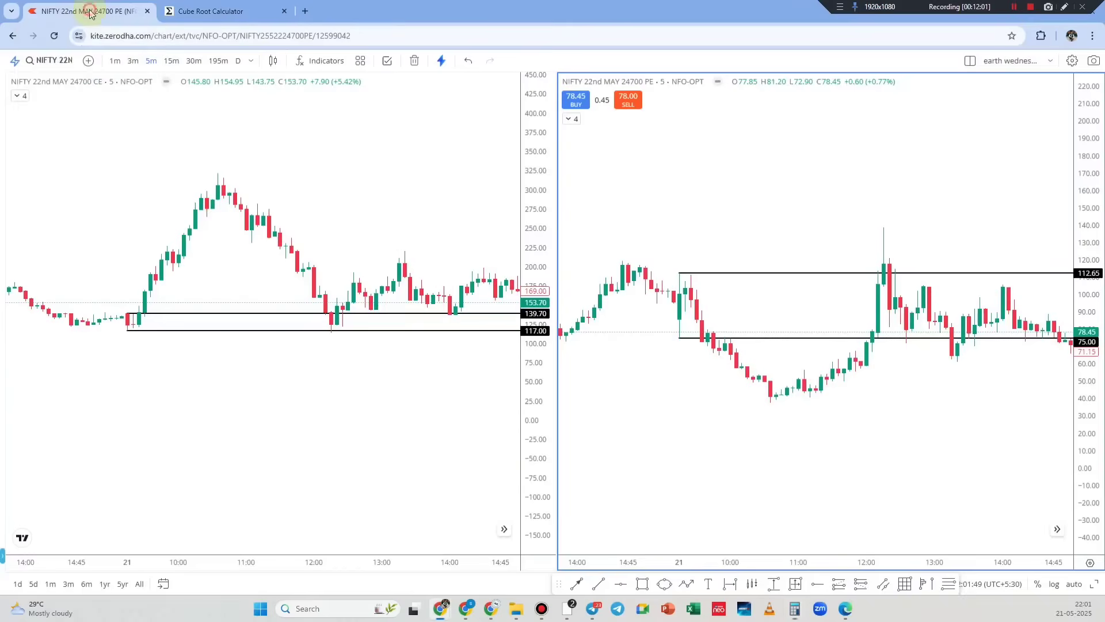
double_click(167, 318)
key(ctrl+a)
text(130.00)
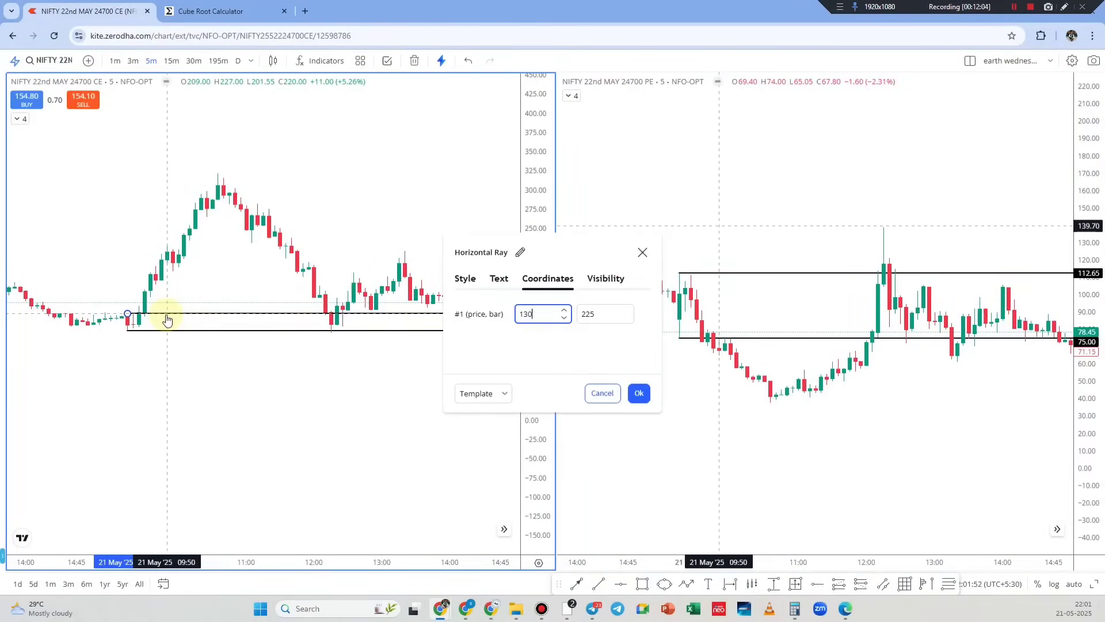
double_click(169, 331)
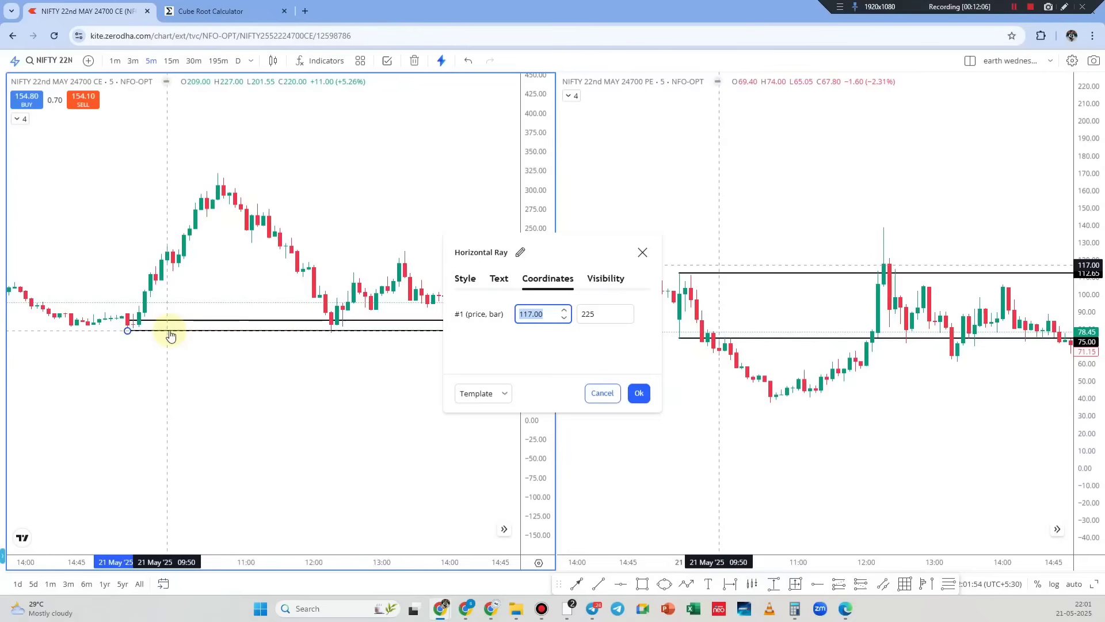
text(84)
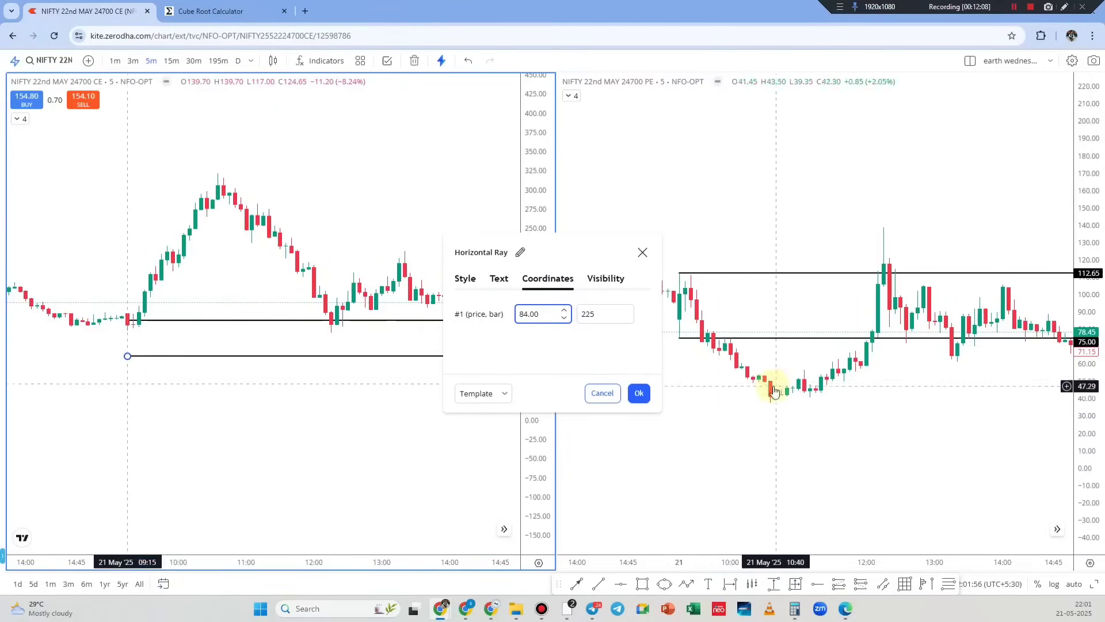
Set the put chart's upper horizontal ray to 130 and its lower ray to 84.
click(736, 275)
double_click(736, 275)
text(130.00)
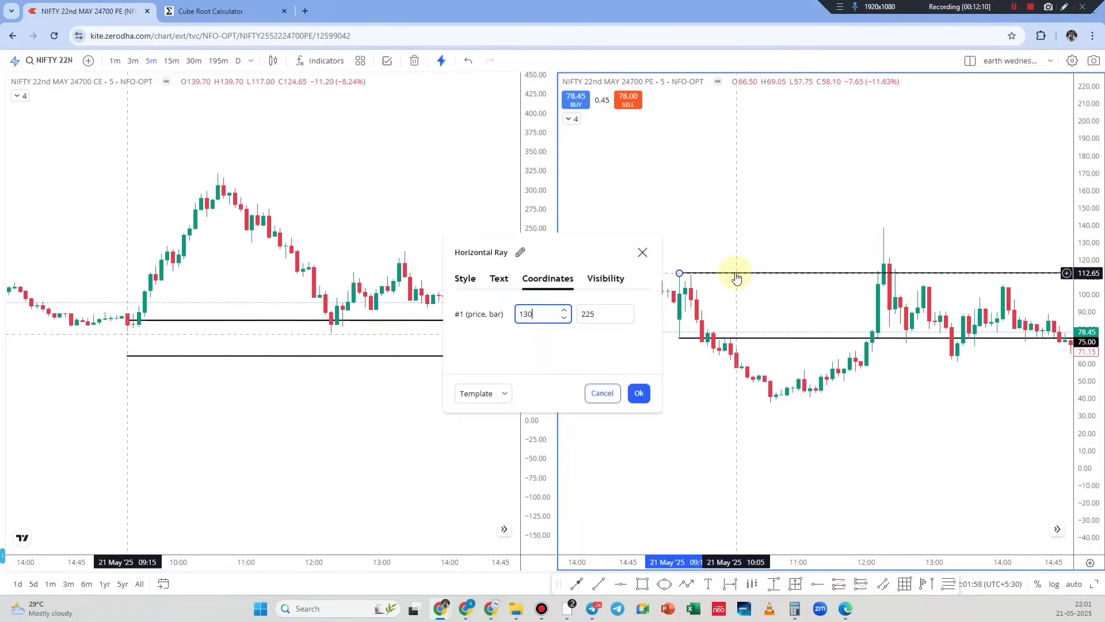
click(744, 340)
double_click(744, 340)
text(84)
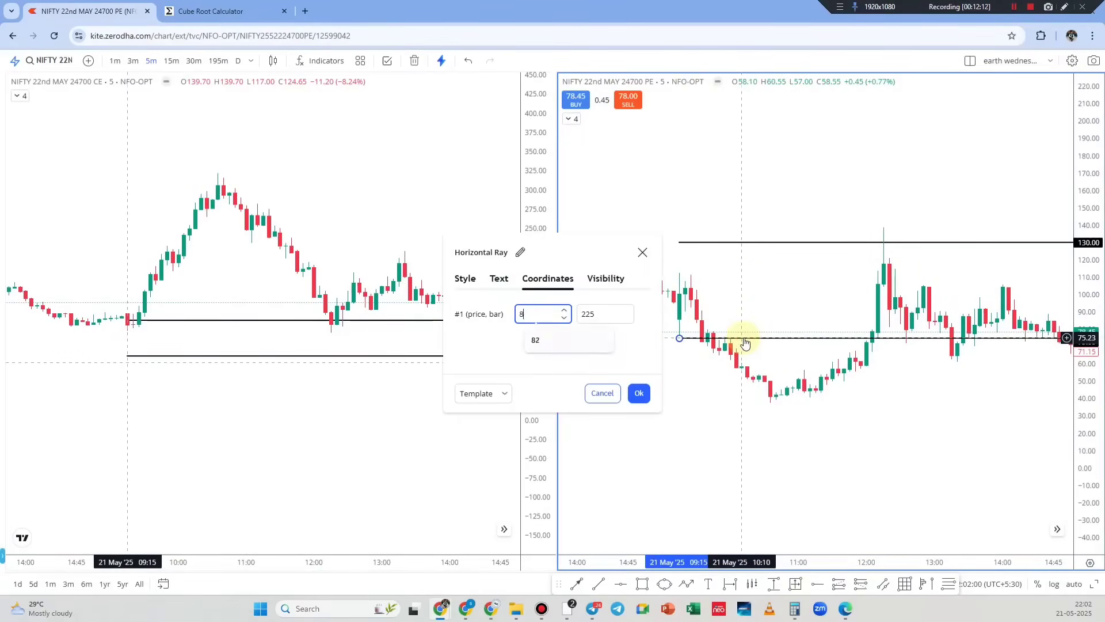
click(744, 338)
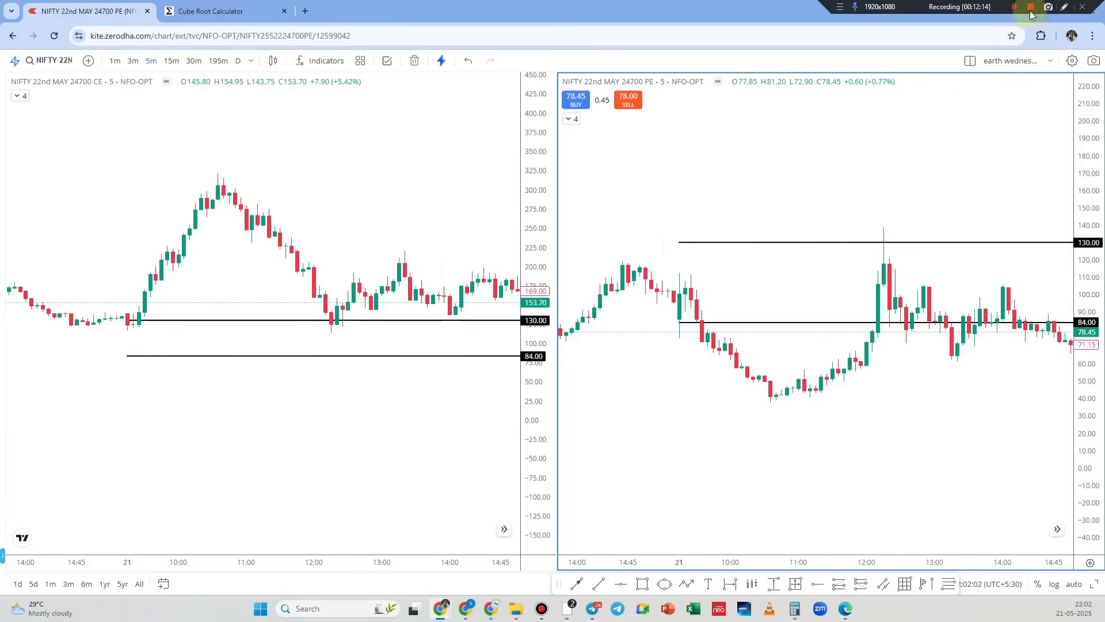
Circle the opening area on both charts, sketch a falling path below the call chart's 84 line, and clear the annotations.
drag(92, 317, 100, 313)
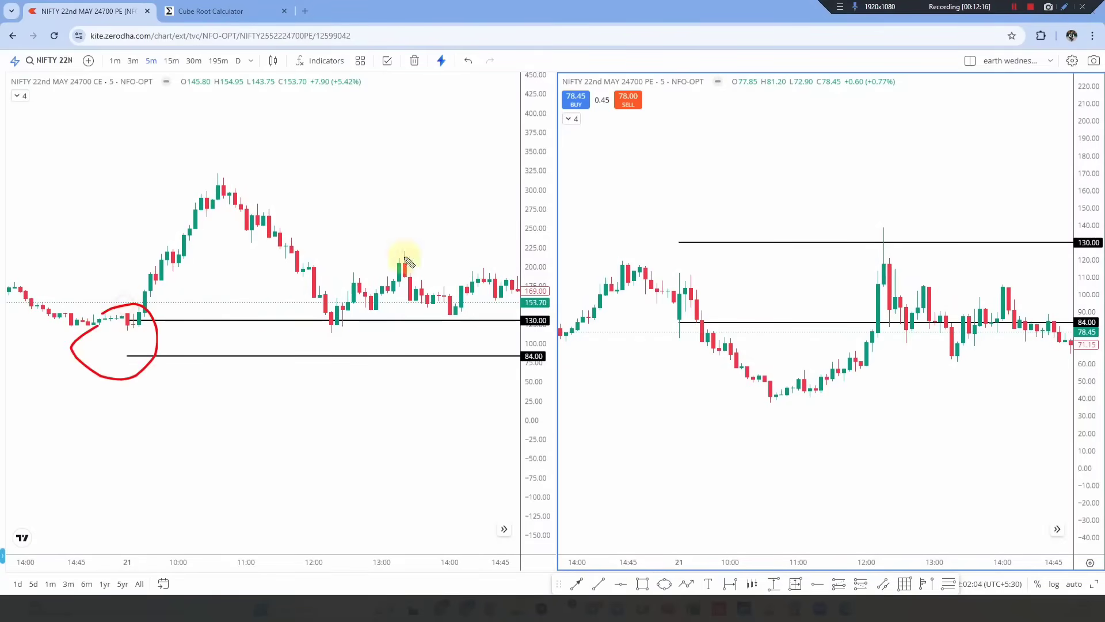
drag(656, 245, 636, 265)
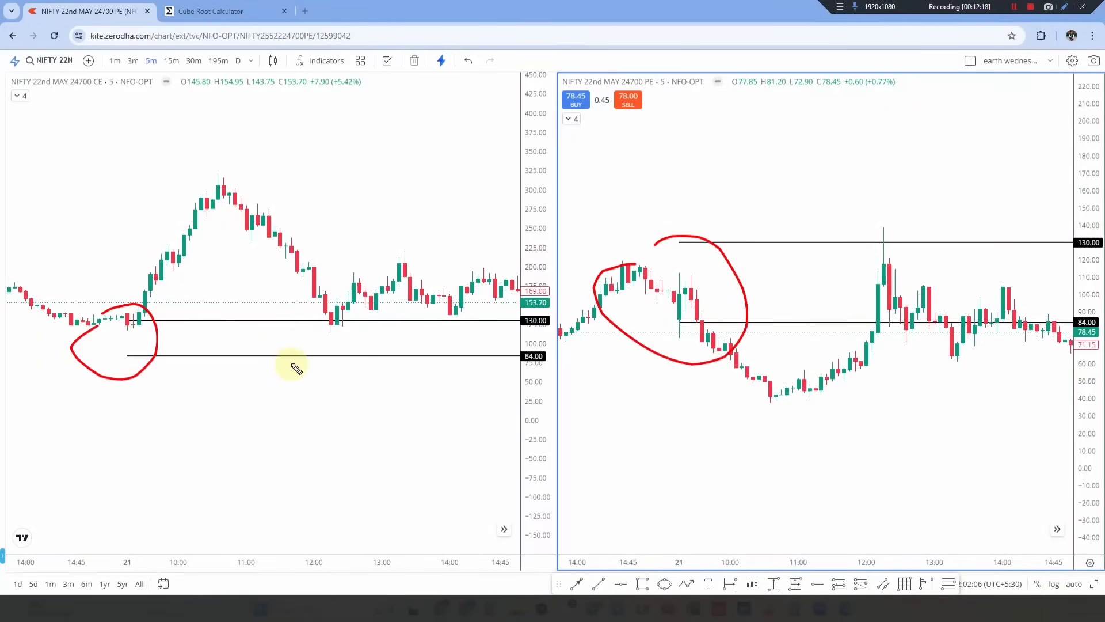
mouse_move(290, 365)
mouse_down()
mouse_move(311, 362)
mouse_move(412, 421)
mouse_up()
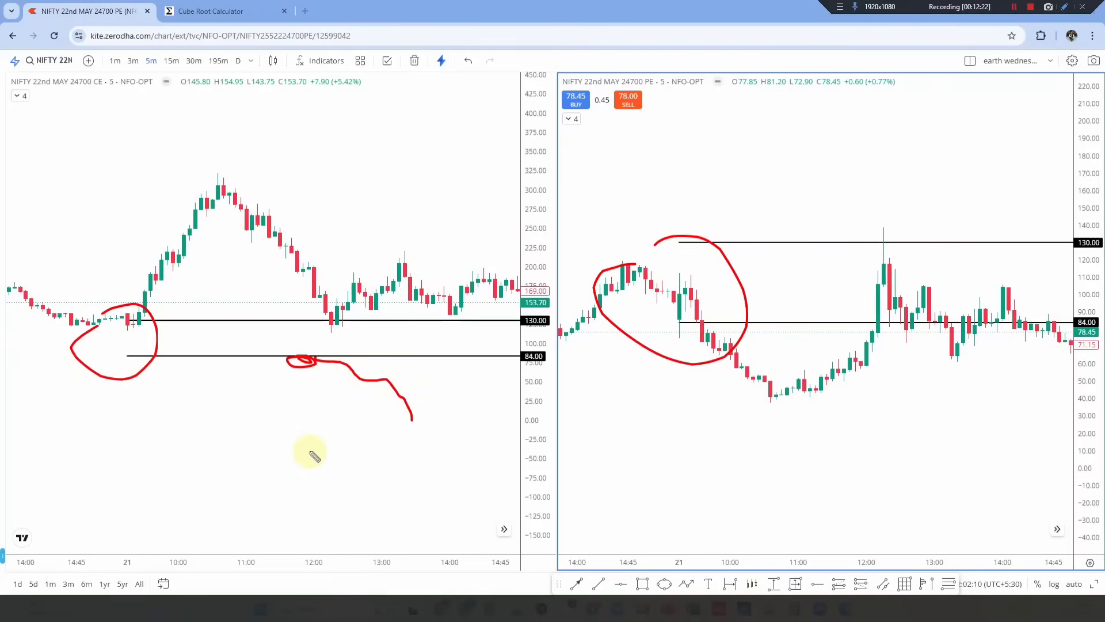
mouse_move(311, 361)
mouse_down()
mouse_move(461, 472)
mouse_move(410, 465)
mouse_up()
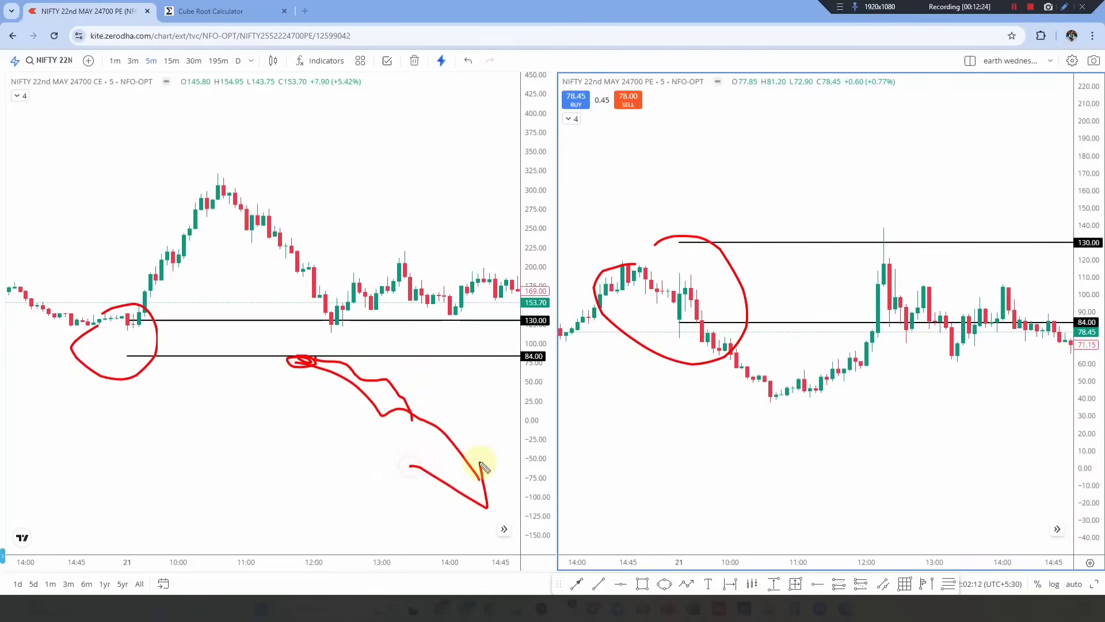
key(Escape)
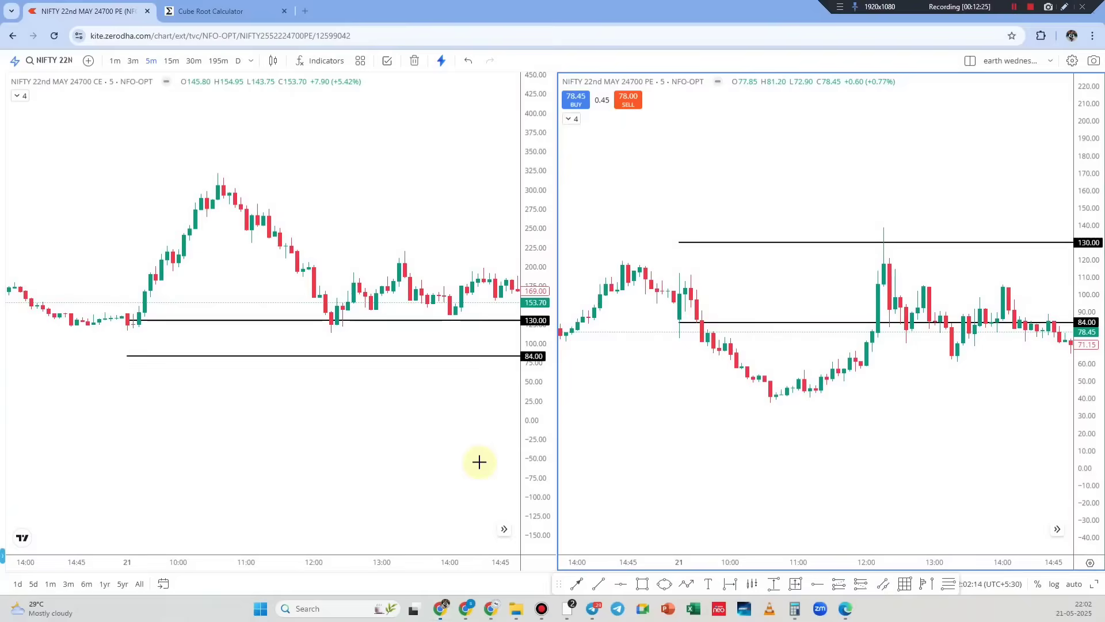
Circle the opening candles between the level lines on the put and call charts in red, and clear the annotations.
click(1064, 7)
mouse_move(649, 259)
mouse_down()
mouse_move(714, 315)
mouse_move(638, 300)
mouse_up()
mouse_move(118, 325)
mouse_down()
mouse_move(166, 365)
mouse_move(123, 316)
mouse_up()
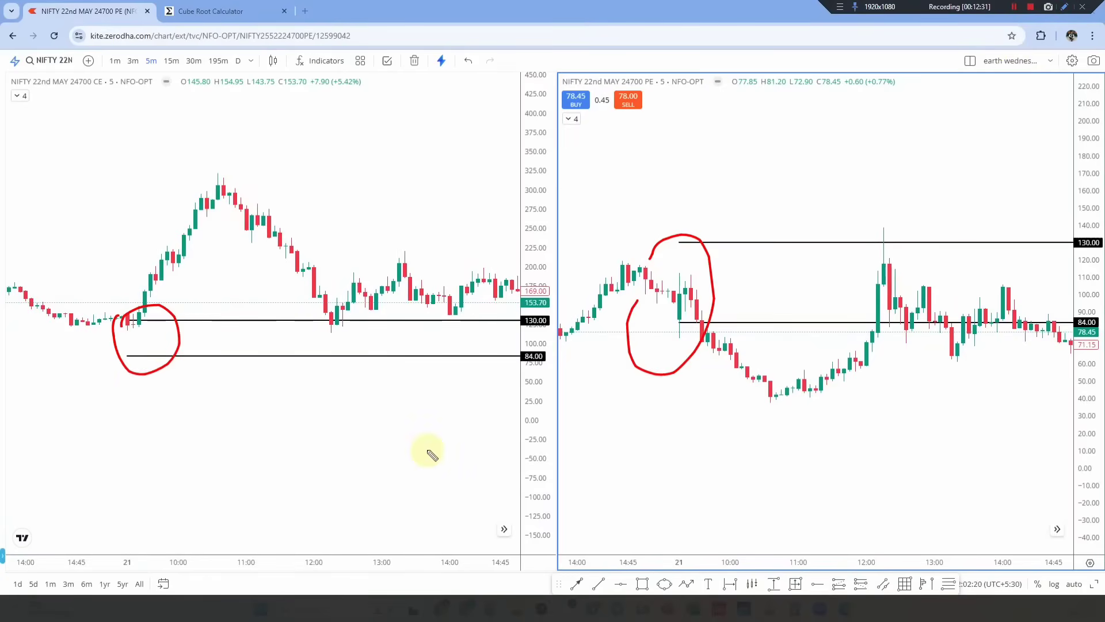
key(Escape)
Draw red and green level lines below the put candles, an arrow to its 84 line, and a circle around the call chart's opening candles.
click(1067, 9)
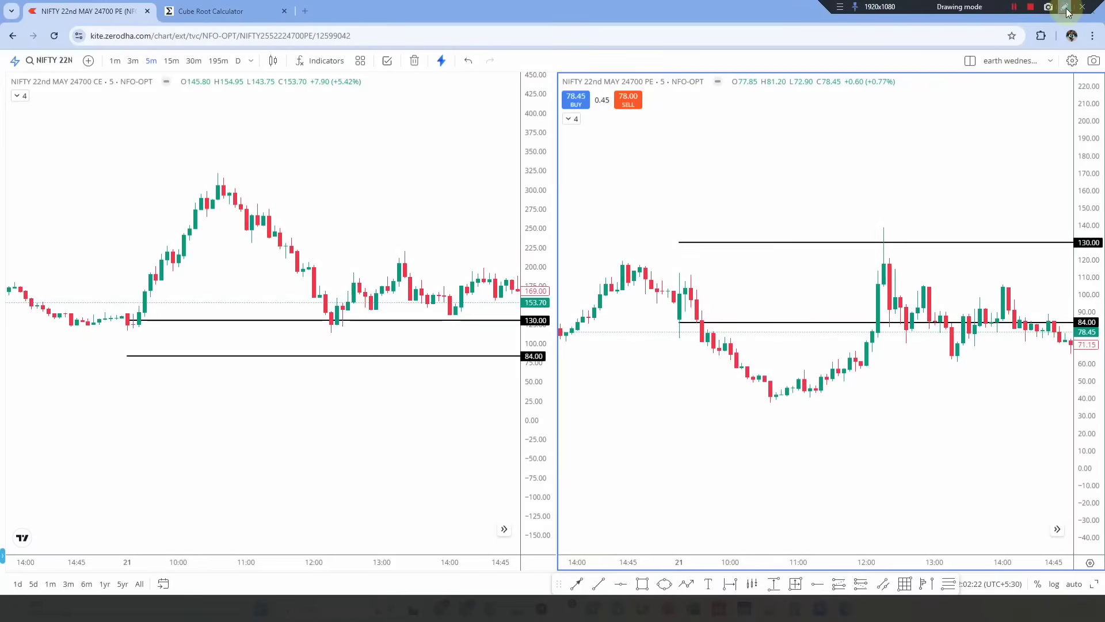
drag(833, 415, 985, 408)
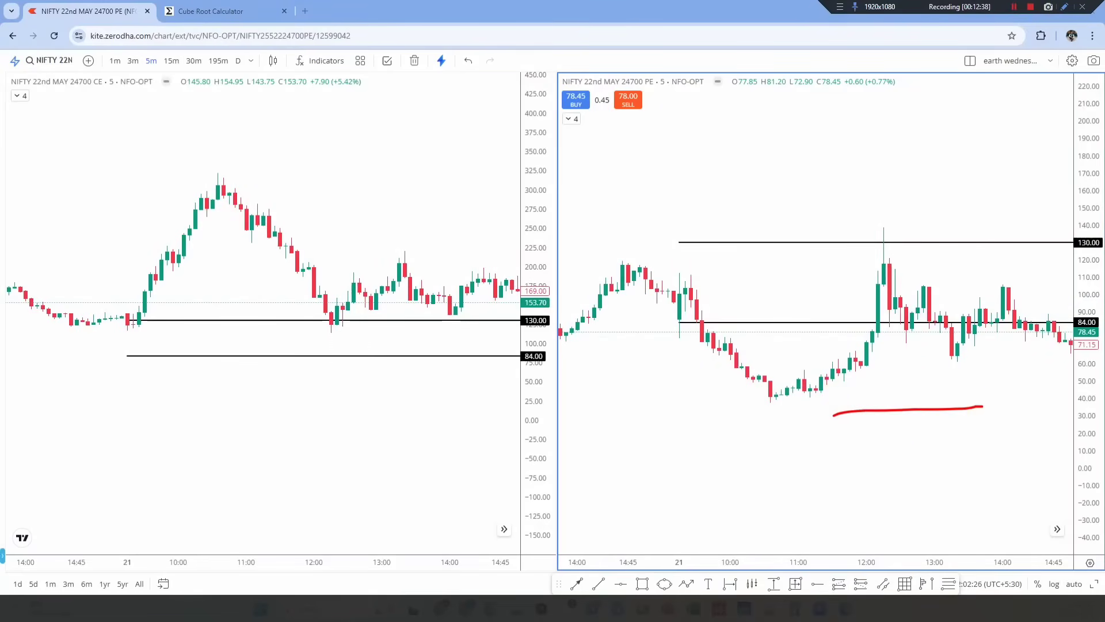
drag(857, 513, 990, 520)
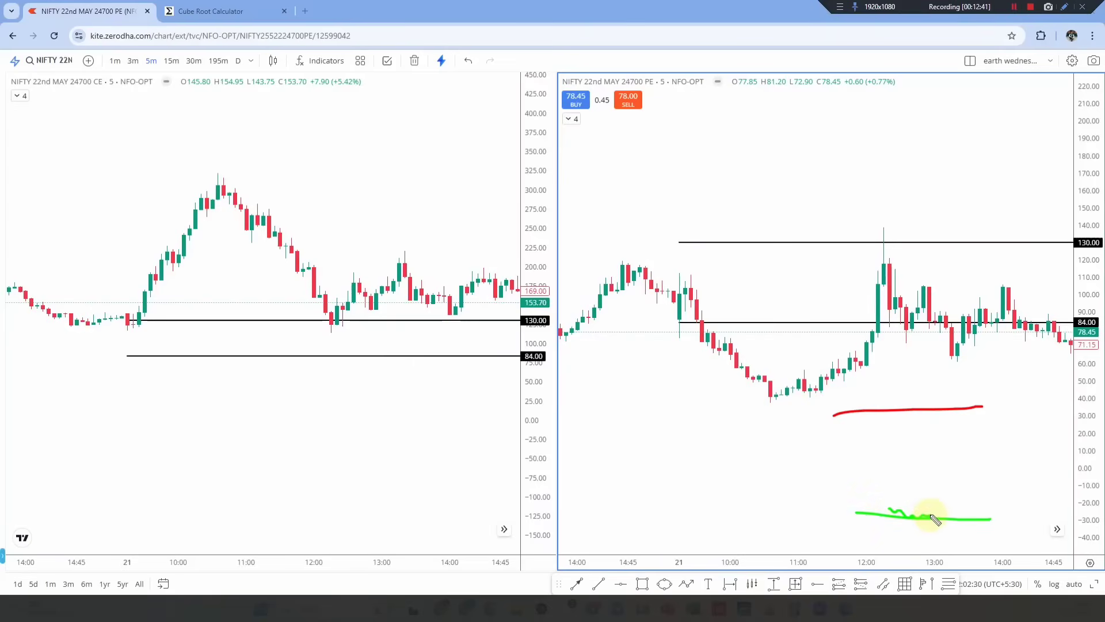
drag(731, 270, 712, 304)
mouse_move(706, 298)
mouse_down()
mouse_move(705, 316)
mouse_move(730, 312)
mouse_up()
drag(111, 317, 124, 307)
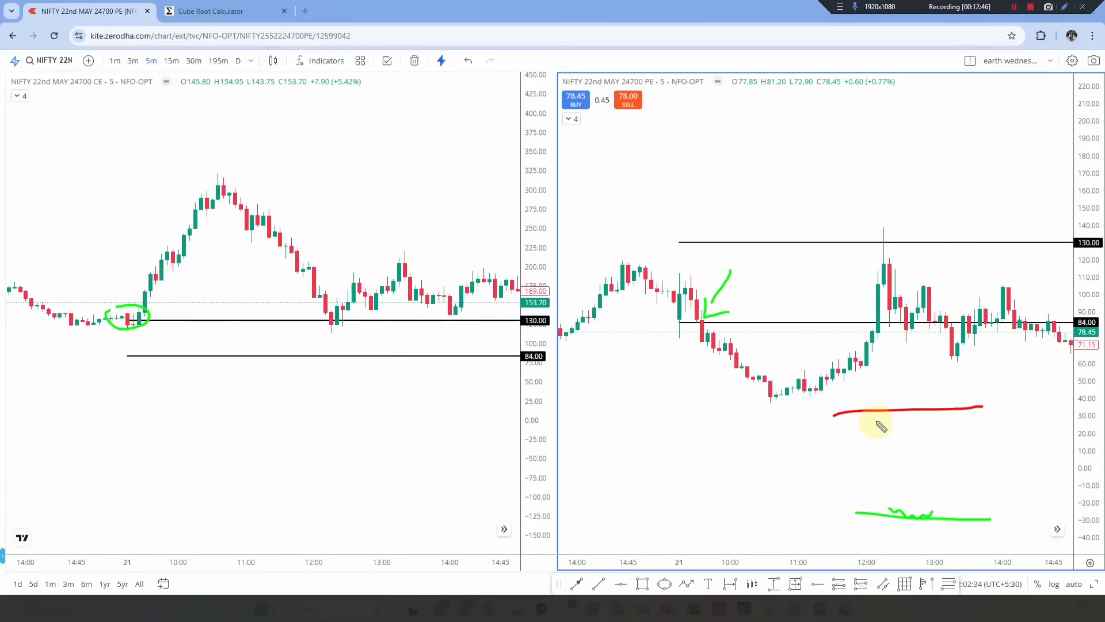
Sketch green breakdown paths below the red line and the call chart's 84 line, plus a rebound from the red line.
drag(936, 414, 991, 423)
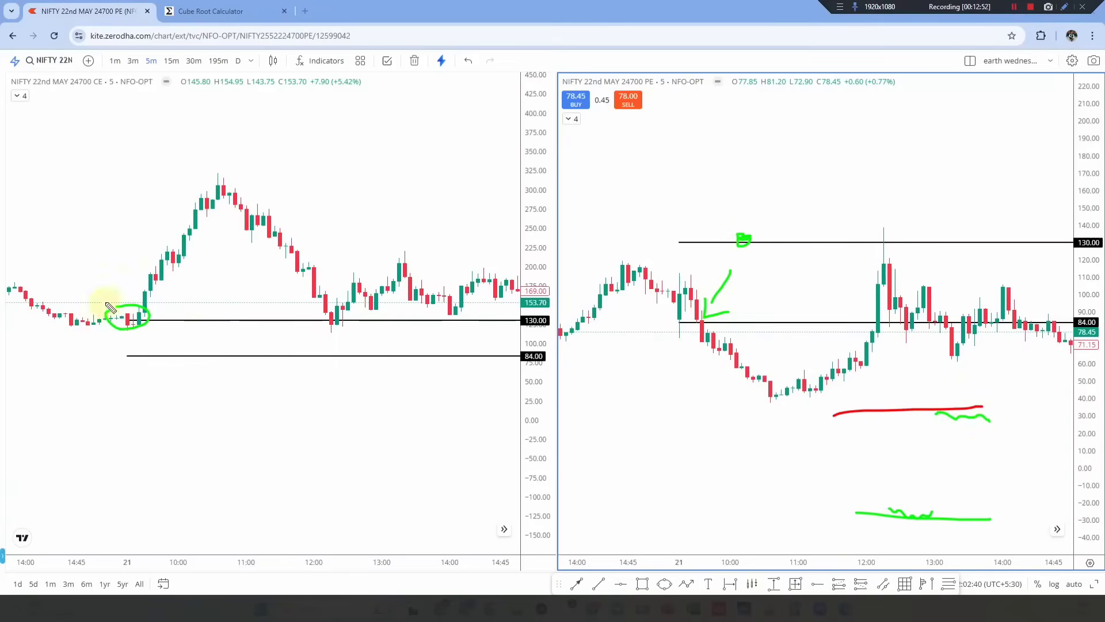
drag(179, 364, 261, 383)
mouse_move(956, 409)
mouse_down()
mouse_move(1010, 446)
mouse_move(1021, 433)
mouse_up()
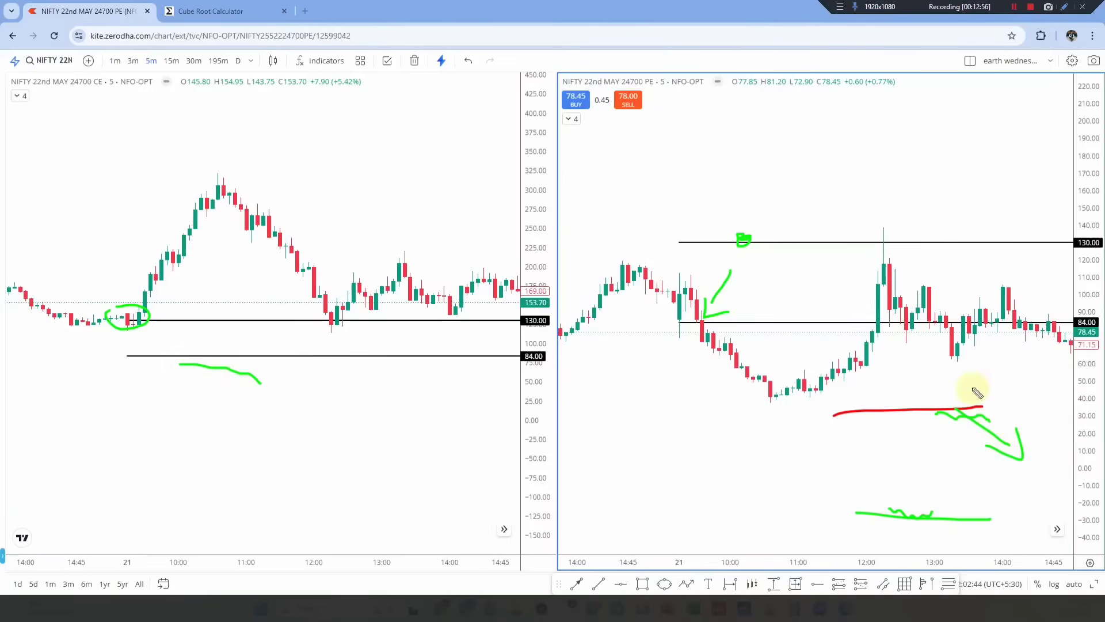
mouse_move(878, 409)
mouse_down()
mouse_move(924, 370)
mouse_move(880, 402)
mouse_up()
Handwrite circled CE H and PE L notes below the put candles and sketch a falling path from the green line.
mouse_move(697, 416)
mouse_down()
mouse_move(690, 427)
mouse_move(736, 422)
mouse_up()
mouse_move(680, 419)
mouse_down()
mouse_move(737, 400)
mouse_move(685, 430)
mouse_up()
mouse_move(737, 446)
mouse_down()
mouse_move(749, 464)
mouse_move(734, 448)
mouse_up()
drag(749, 517, 766, 527)
mouse_move(971, 514)
mouse_down()
mouse_move(1044, 540)
mouse_move(1072, 569)
mouse_up()
Handwrite PE – H and CE – L below the call chart's candles.
drag(385, 427, 389, 476)
drag(384, 429, 433, 442)
drag(446, 425, 480, 397)
drag(486, 398, 493, 410)
drag(419, 491, 471, 489)
drag(482, 467, 530, 460)
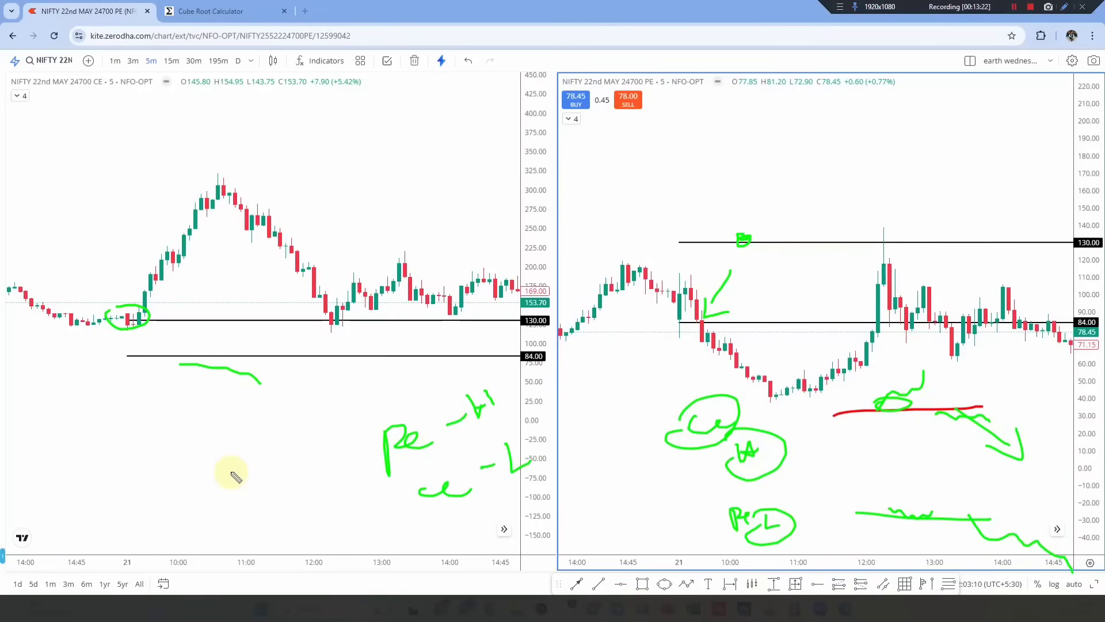
Handwrite an underlined 0.7 note below the call chart's candles and clear all annotations.
drag(219, 428, 234, 469)
drag(262, 428, 278, 442)
click(305, 489)
mouse_move(313, 477)
mouse_down()
mouse_move(323, 497)
mouse_move(377, 519)
mouse_up()
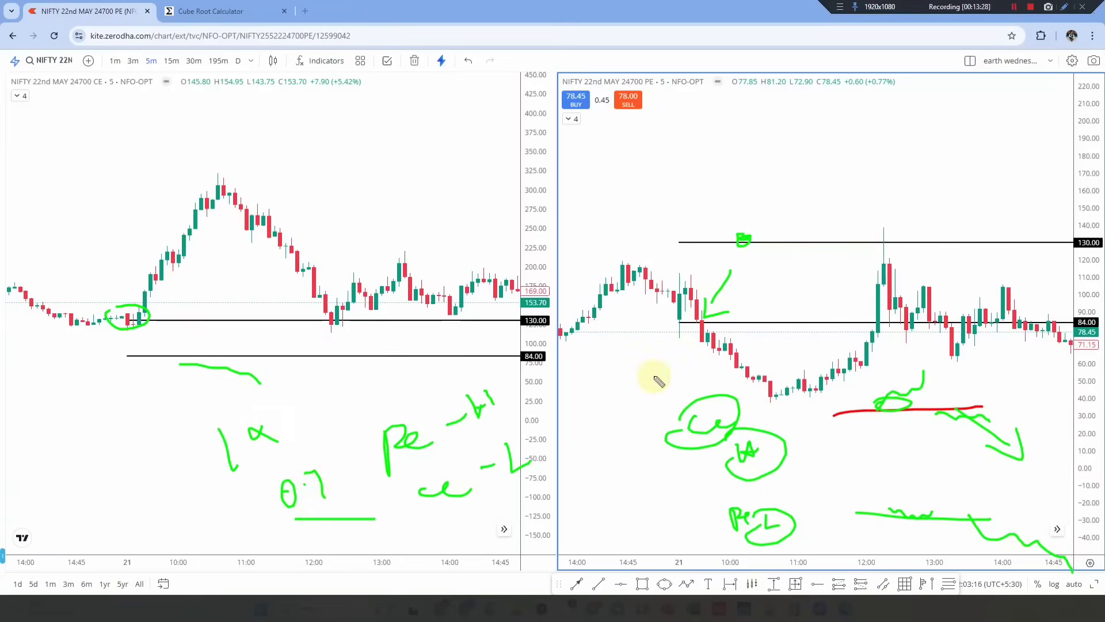
key(Escape)
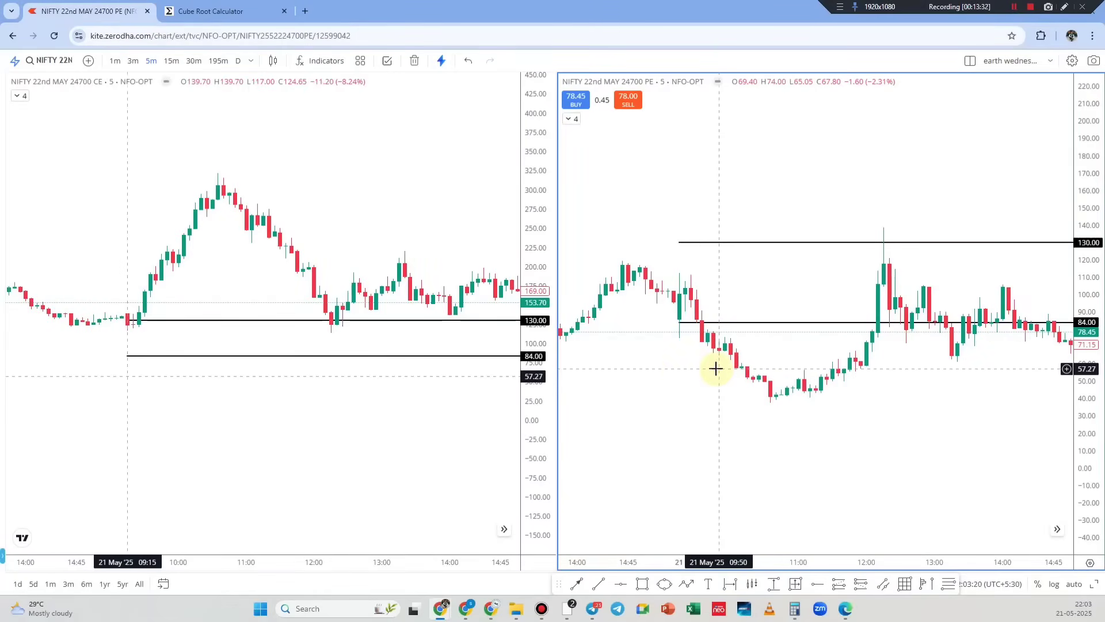
Switch to TradingView to examine the Nifty 50 replay chart's BA and BB levels, and return to the Kite option charts.
click(1065, 7)
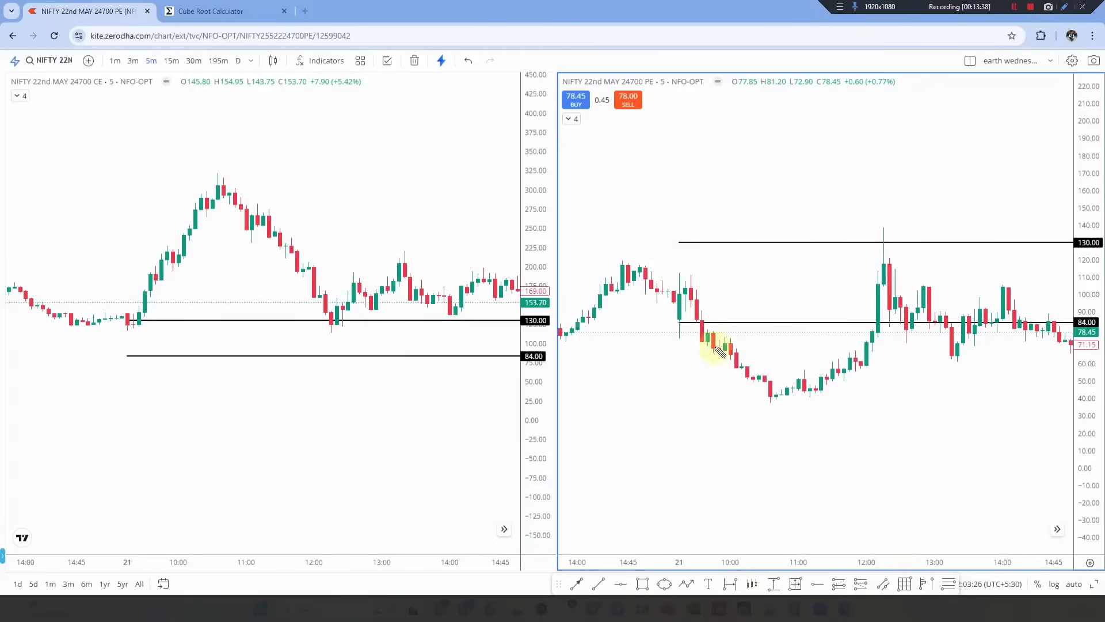
key(Escape)
click(490, 615)
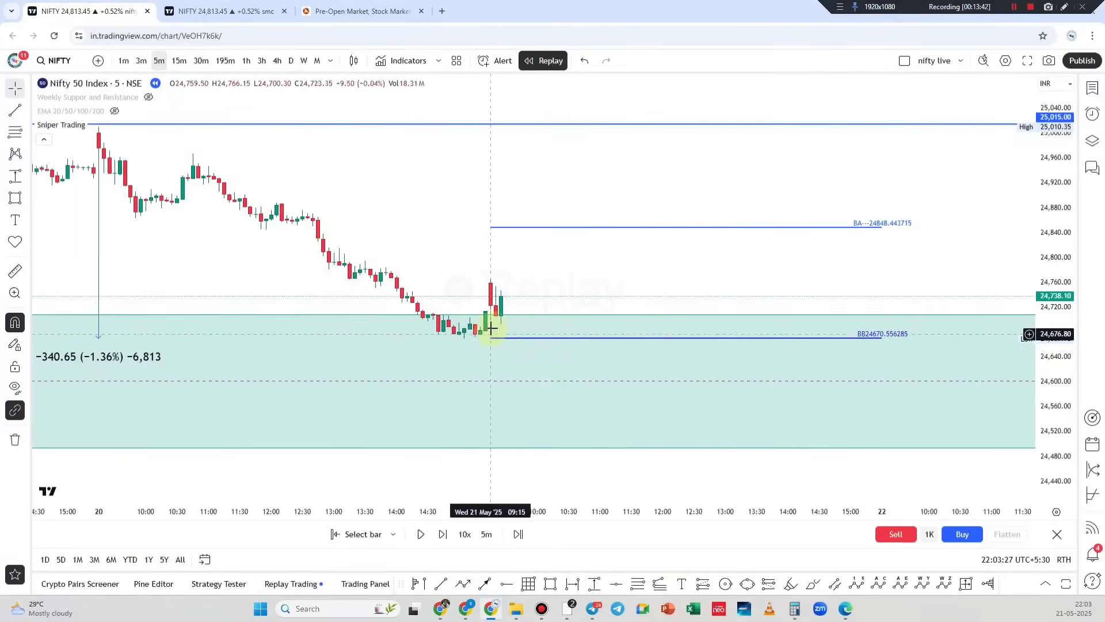
click(451, 614)
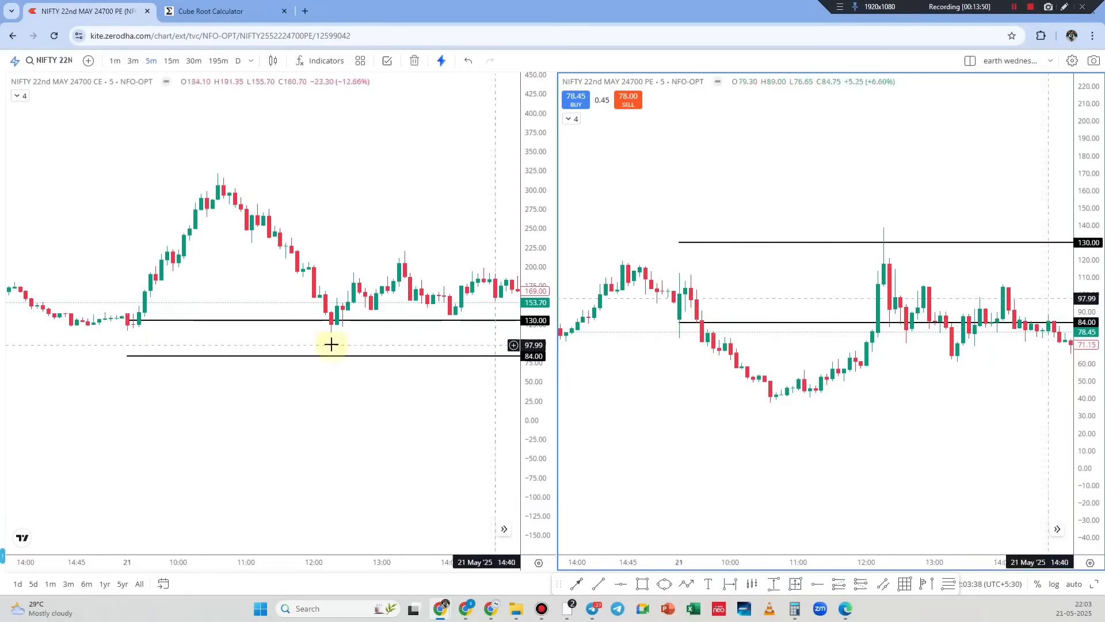
click(144, 288)
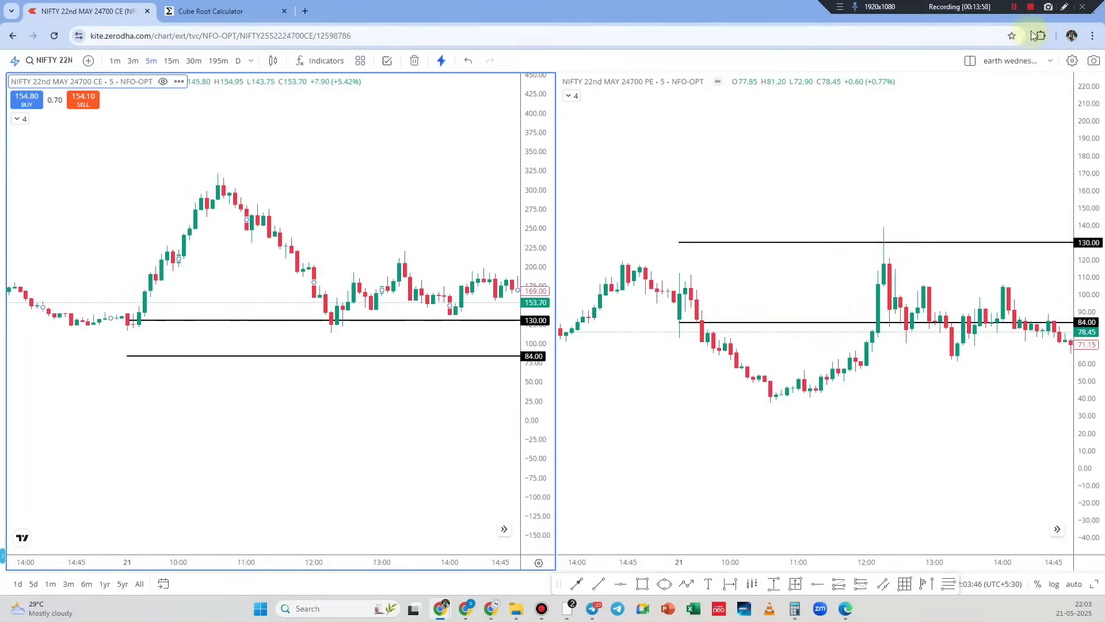
Circle the call chart's 130 level, handwrite 144, 169 and 196 below its candles, circle 144, and clear the annotations.
click(1065, 7)
mouse_move(520, 313)
mouse_down()
mouse_move(528, 331)
mouse_move(515, 313)
mouse_up()
mouse_move(292, 513)
mouse_down()
mouse_move(304, 489)
mouse_move(338, 503)
mouse_up()
drag(264, 433, 280, 465)
drag(301, 417, 294, 448)
drag(315, 428, 323, 449)
drag(236, 392, 251, 416)
drag(275, 376, 281, 398)
drag(296, 354, 314, 369)
drag(282, 483, 290, 509)
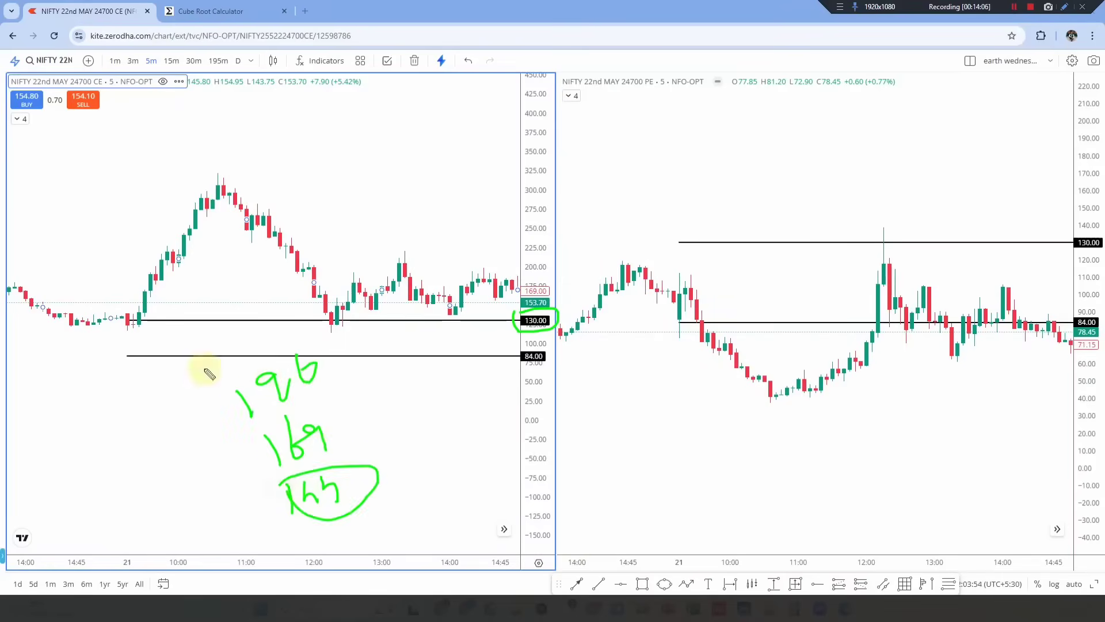
key(Escape)
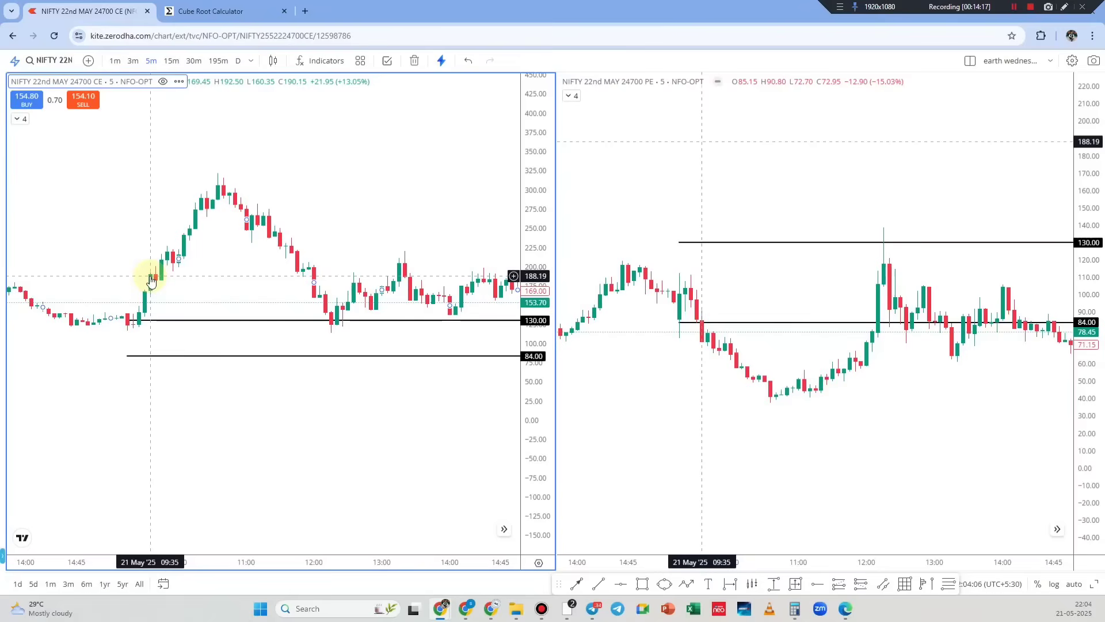
Circle the call chart's opening candles at the 130 level and the morning rally above them, and clear the annotations.
click(1065, 6)
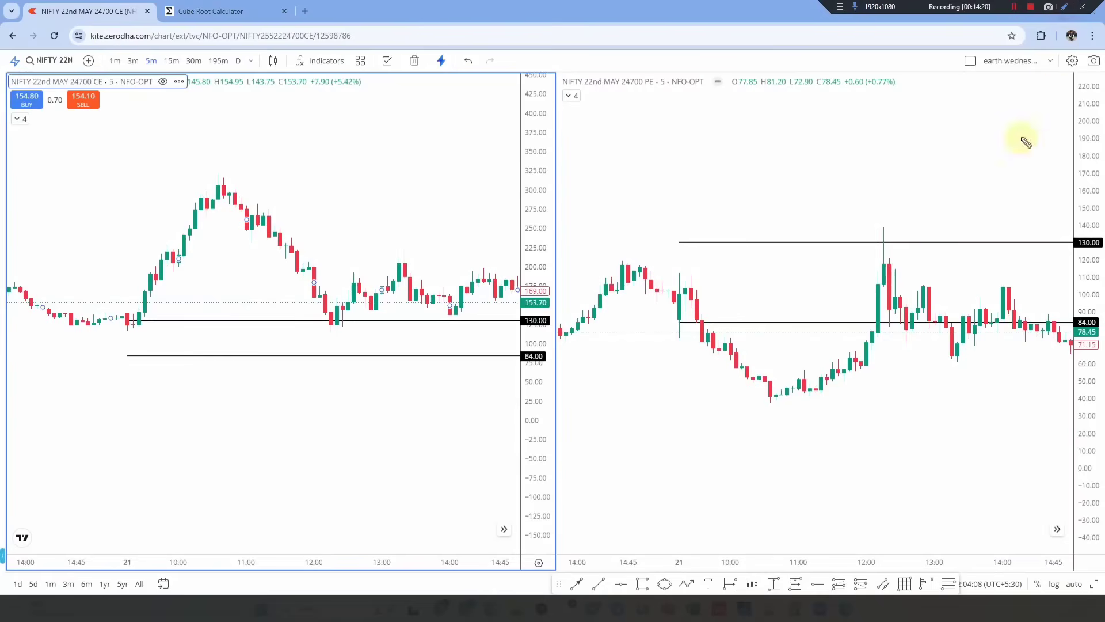
mouse_move(124, 316)
mouse_down()
mouse_move(136, 318)
mouse_move(209, 242)
mouse_move(151, 305)
mouse_up()
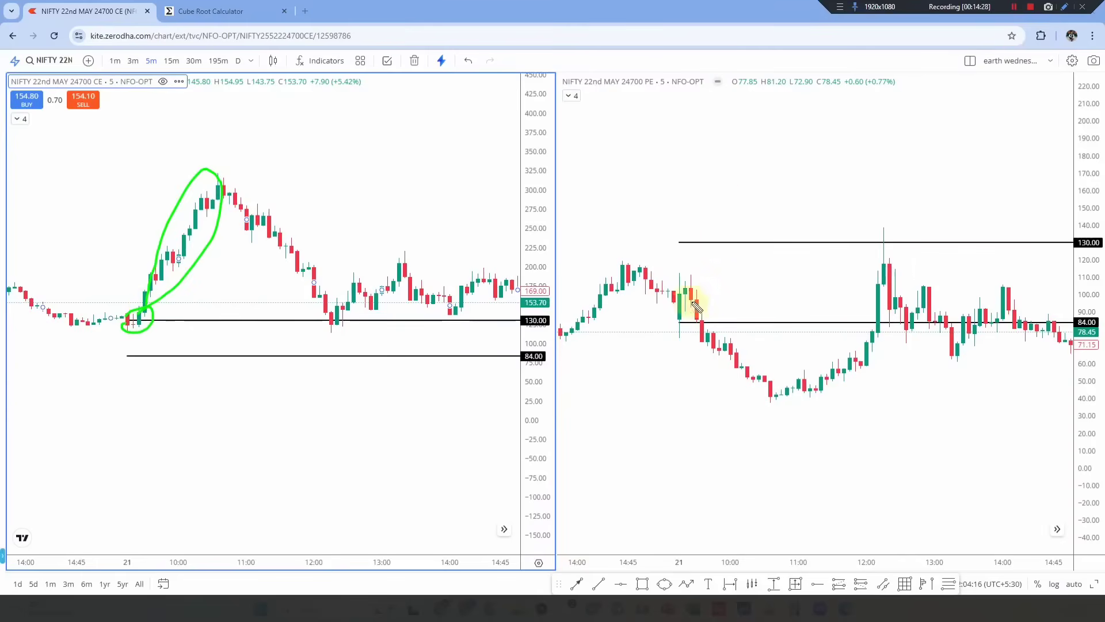
key(Escape)
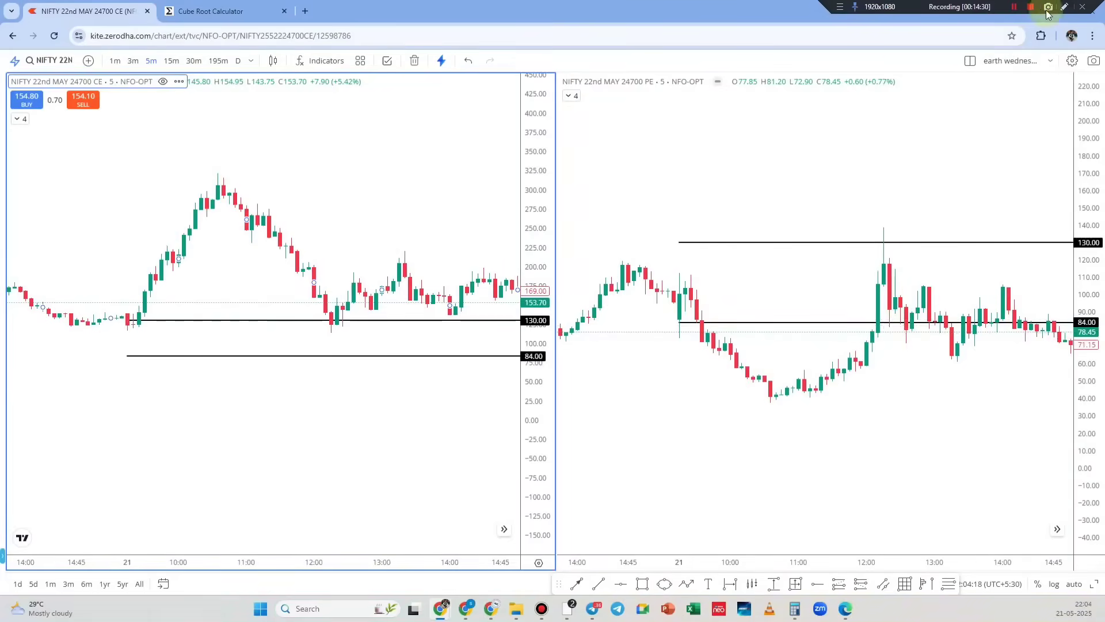
Circle the call chart's opening candles, point an arrow at them from below, and sketch a stepped downward arrow across the put chart.
click(1064, 8)
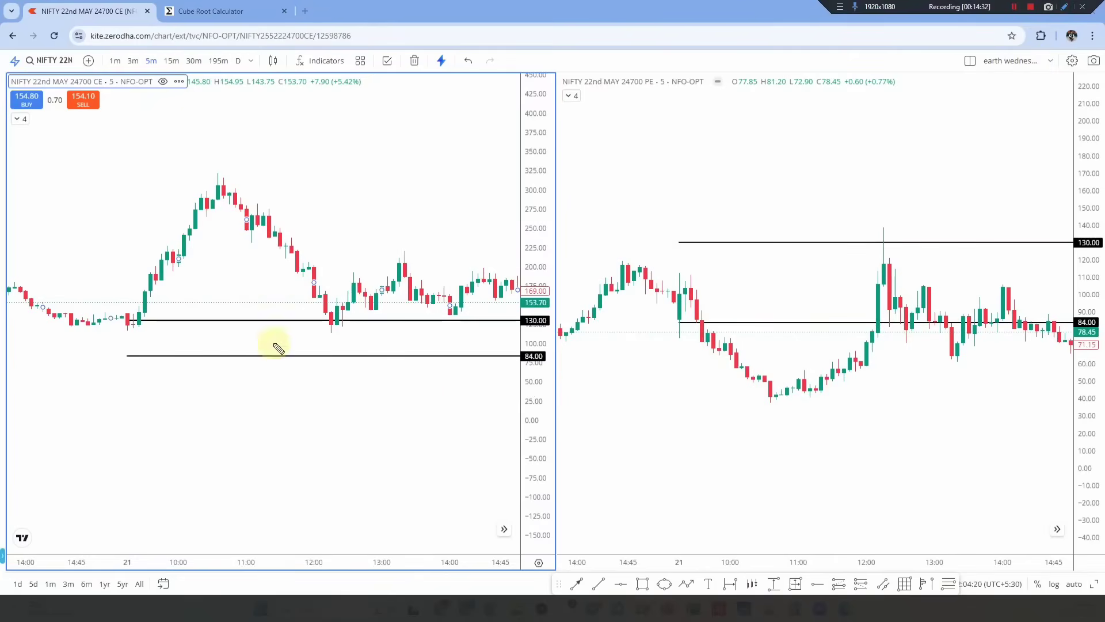
mouse_move(115, 328)
mouse_down()
mouse_move(118, 316)
mouse_move(109, 323)
mouse_move(165, 365)
mouse_up()
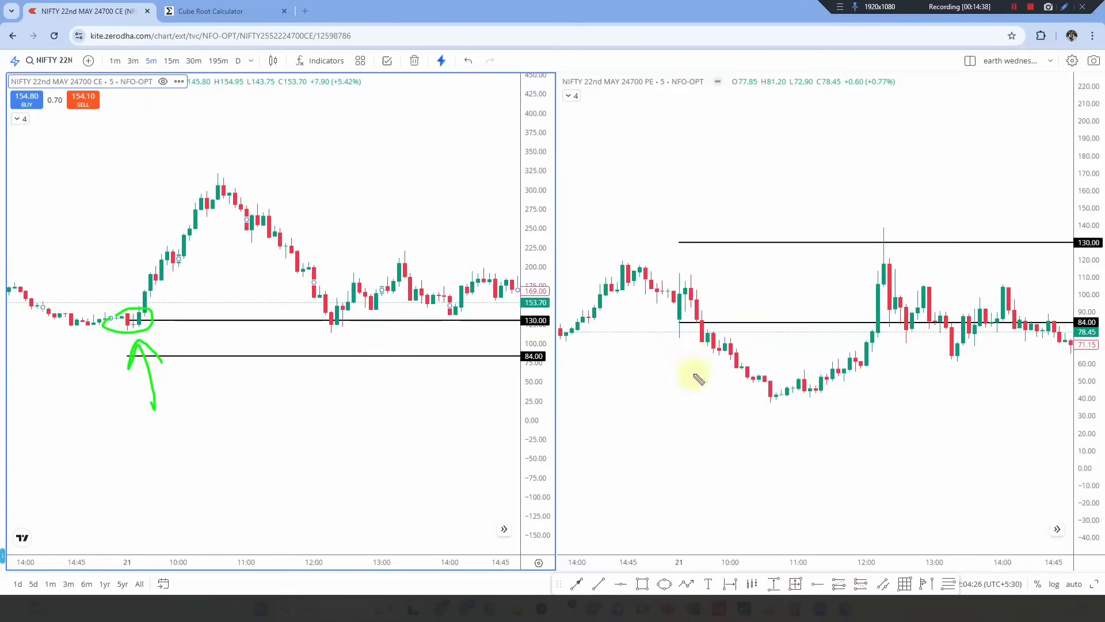
mouse_move(651, 166)
mouse_down()
mouse_move(908, 337)
mouse_move(904, 296)
mouse_up()
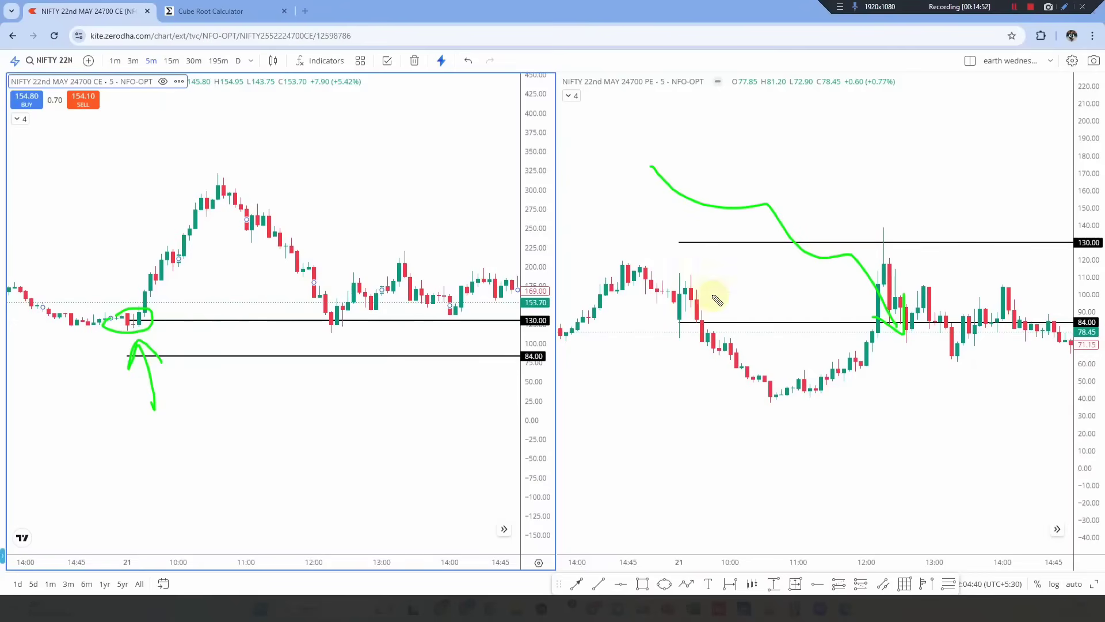
Sketch two horizontal levels below the put candles, circle its opening candles at 84, link both charts with a double-headed arrow, and clear everything.
drag(829, 478, 983, 483)
drag(857, 412, 978, 409)
drag(890, 474, 953, 478)
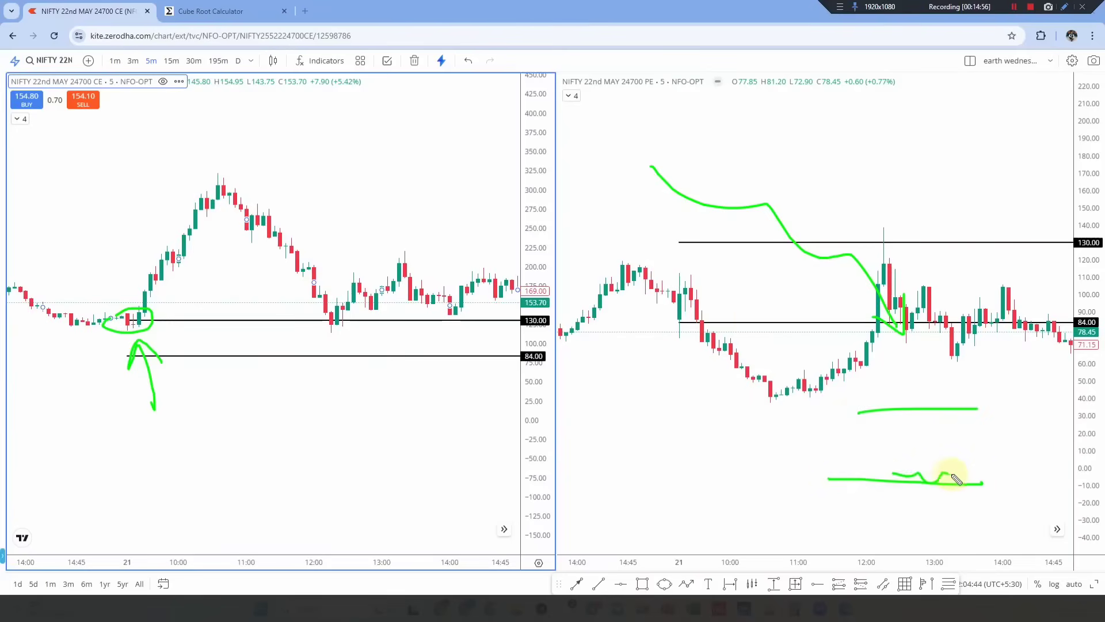
drag(664, 303, 681, 291)
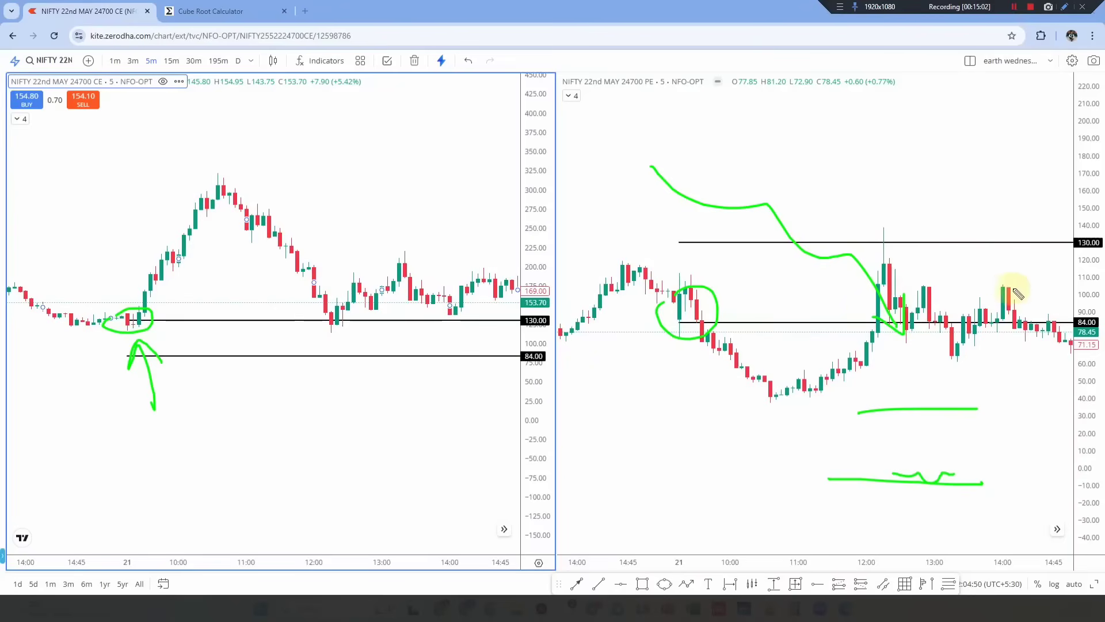
mouse_move(481, 422)
mouse_down()
mouse_move(612, 374)
mouse_move(632, 399)
mouse_move(521, 436)
mouse_up()
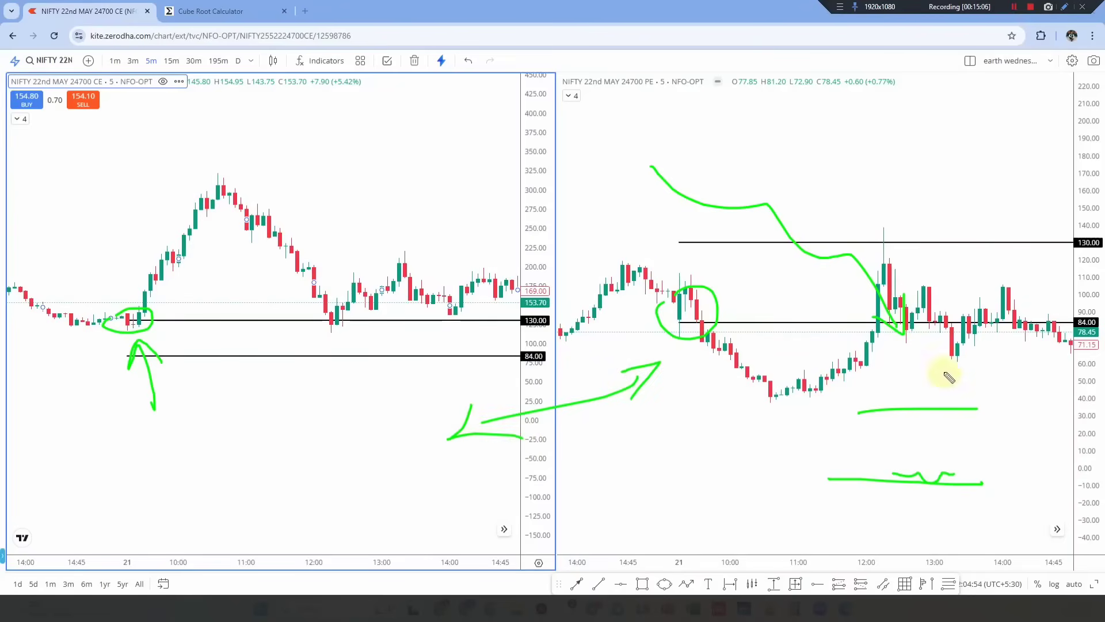
key(Escape)
Draw an arrow from the call chart to the put chart's candles just below the 84 level, and clear the annotation.
click(1066, 7)
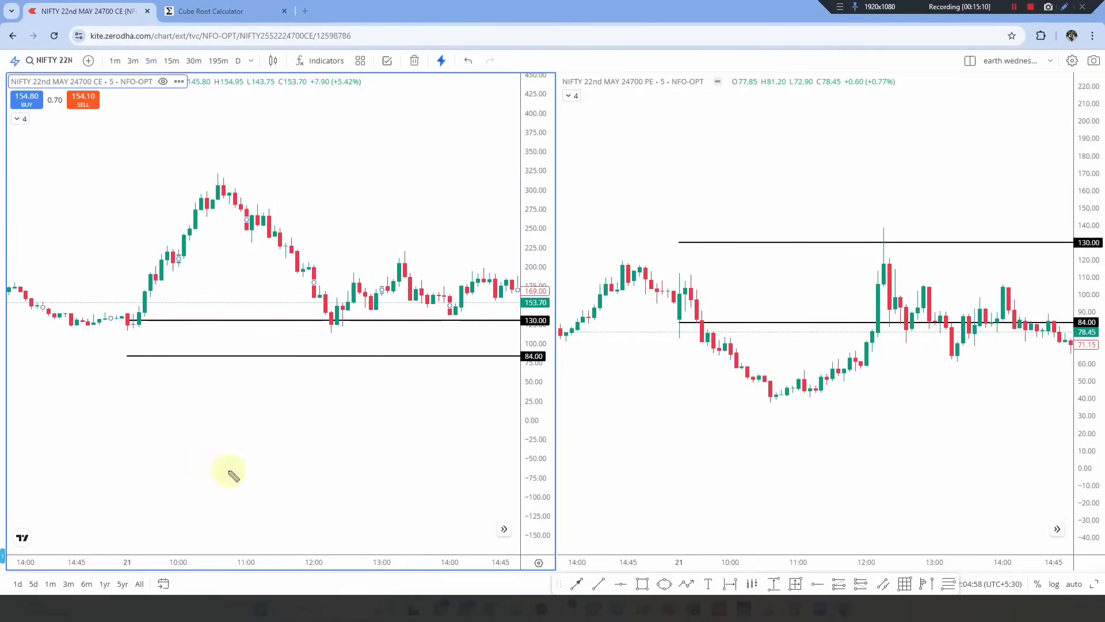
mouse_move(381, 414)
mouse_down()
mouse_move(691, 355)
mouse_move(707, 367)
mouse_up()
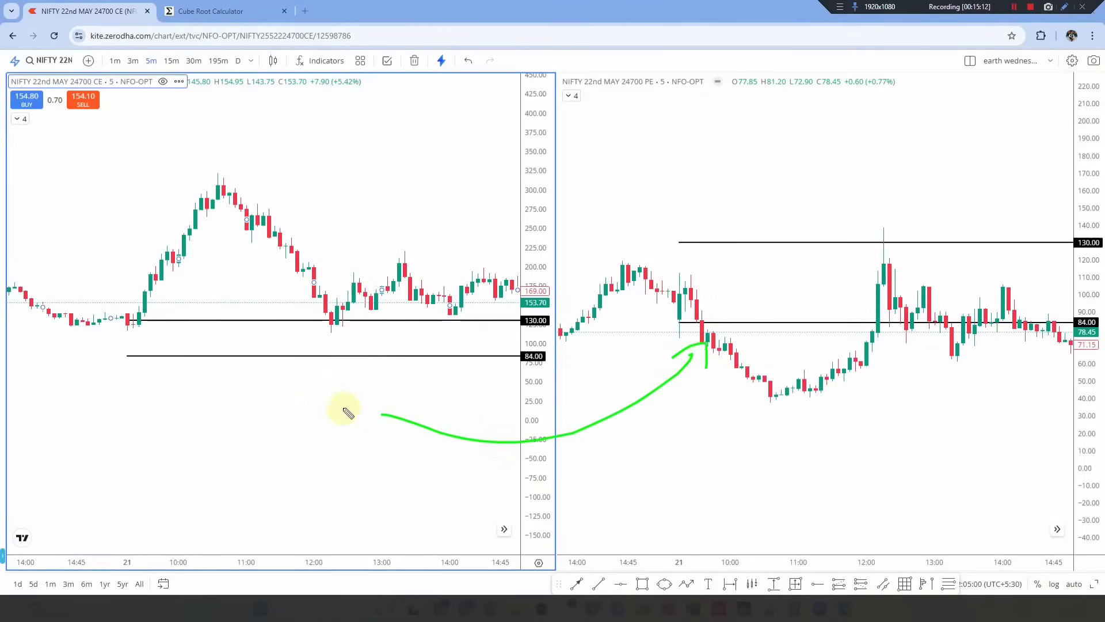
key(Escape)
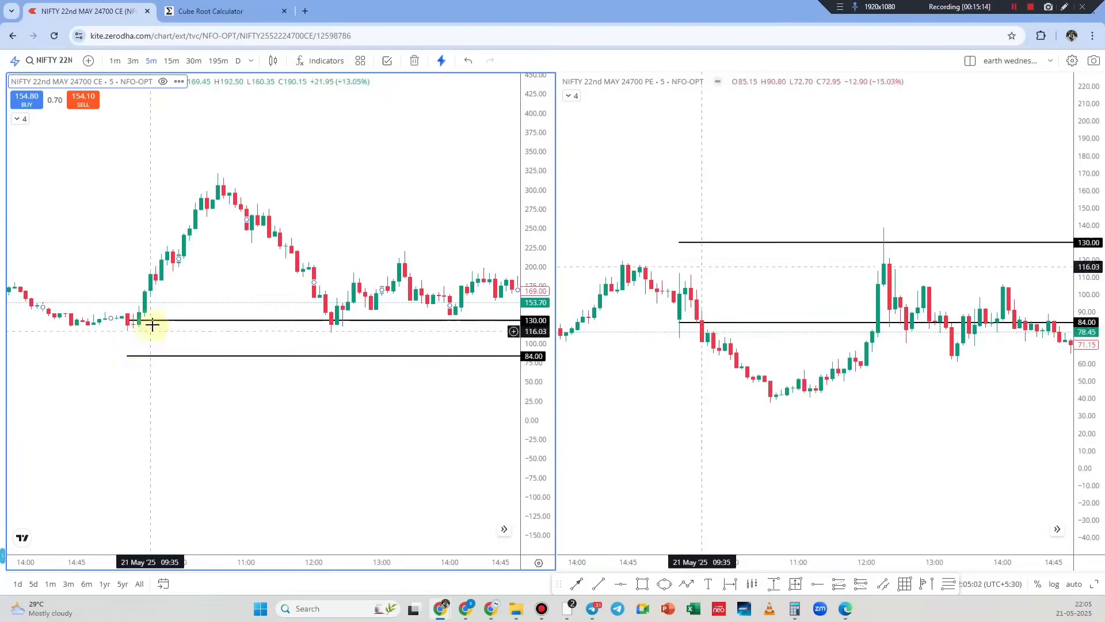
click(1065, 7)
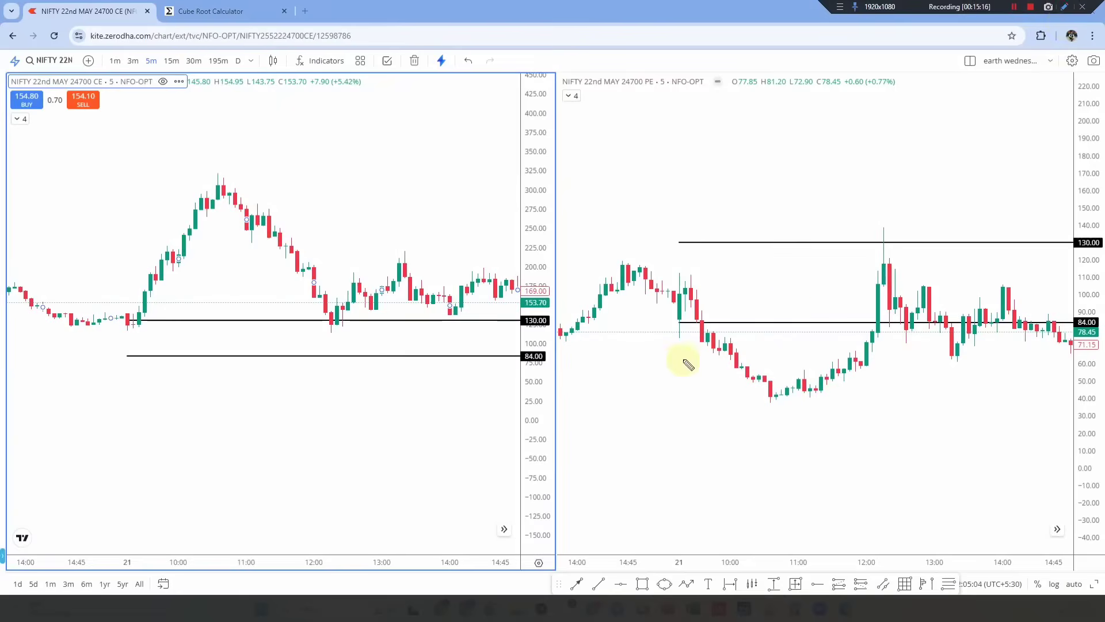
key(Escape)
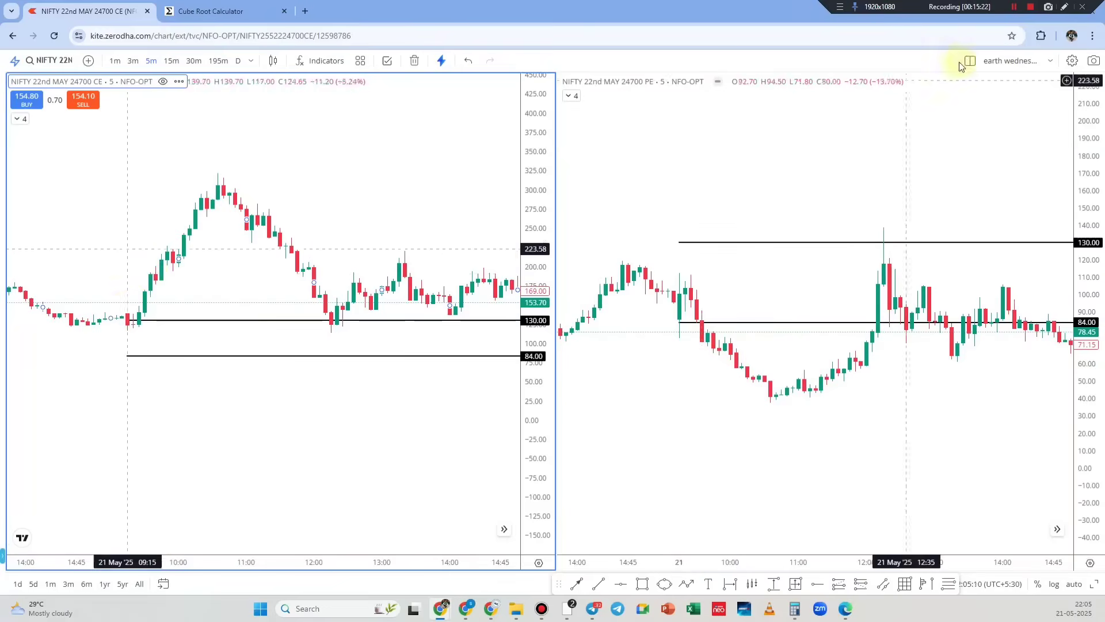
Handwrite an underlined 196 with 169 beneath it on the call chart.
click(1064, 7)
mouse_move(216, 276)
mouse_down()
mouse_move(232, 306)
mouse_move(262, 264)
mouse_up()
drag(204, 330, 308, 271)
drag(250, 336, 265, 377)
drag(291, 338, 275, 351)
mouse_move(316, 334)
mouse_down()
mouse_move(301, 329)
mouse_move(316, 358)
mouse_up()
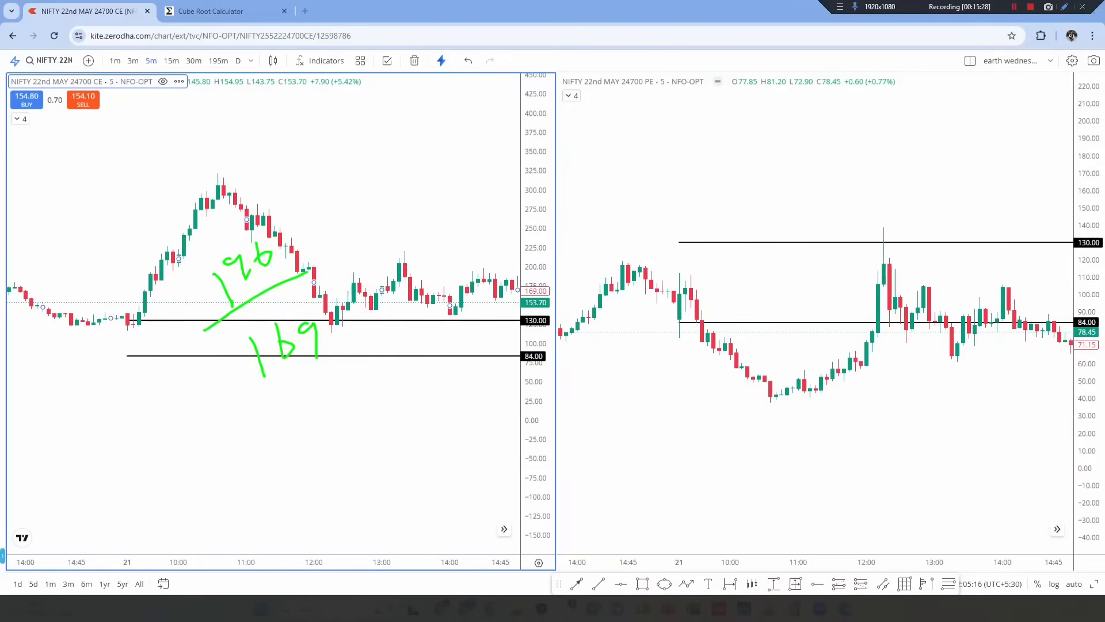
Box the handwritten 169 in red and handwrite 225 and 256 on the call chart.
mouse_move(233, 330)
mouse_down()
mouse_move(286, 381)
mouse_move(212, 314)
mouse_up()
mouse_move(374, 192)
mouse_down()
mouse_move(457, 185)
mouse_move(463, 148)
mouse_up()
drag(413, 232, 463, 235)
mouse_move(463, 218)
mouse_down()
mouse_move(473, 236)
mouse_move(494, 225)
mouse_up()
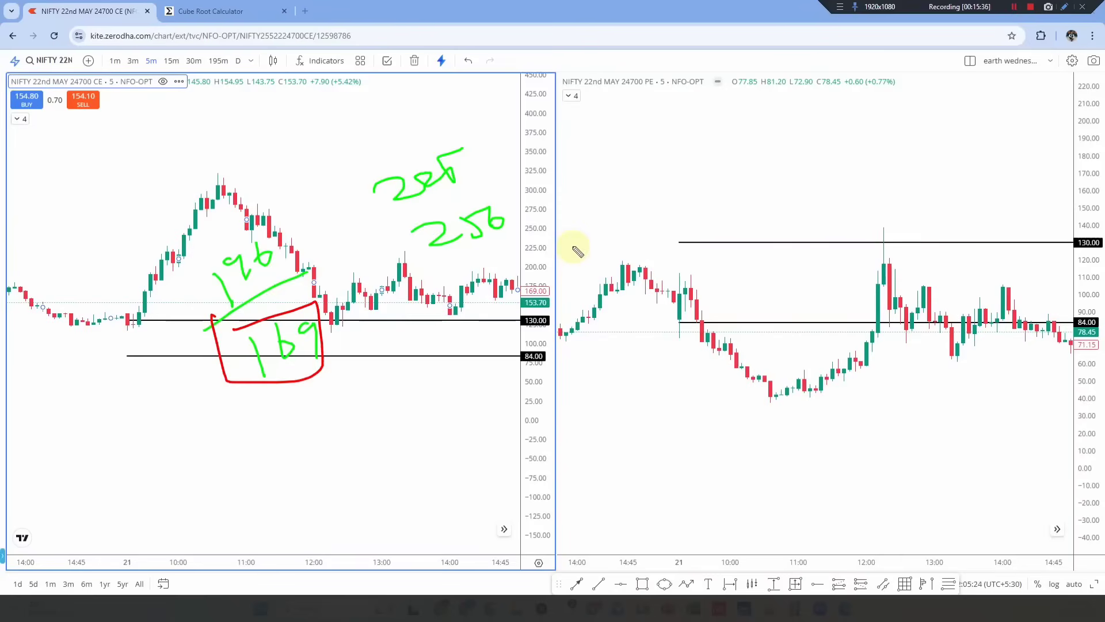
Handwrite a boxed 1 : 2 ratio below the call chart's candles and clear all annotations.
drag(339, 418, 342, 459)
click(377, 416)
drag(407, 407, 433, 425)
mouse_move(323, 486)
mouse_down()
mouse_move(475, 433)
mouse_move(299, 459)
mouse_move(325, 487)
mouse_up()
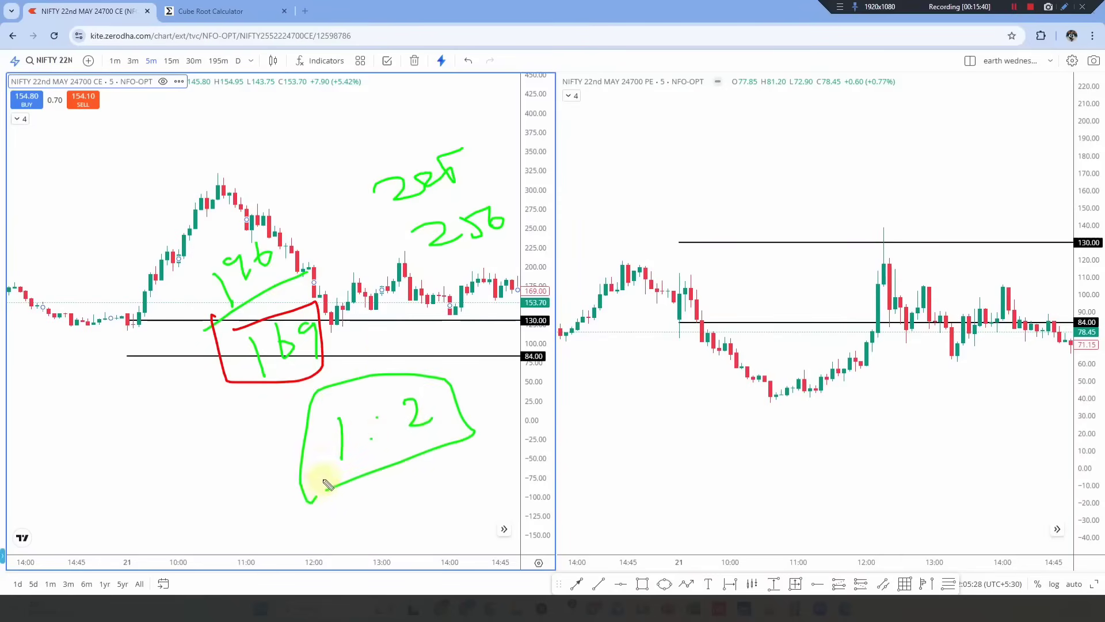
key(Escape)
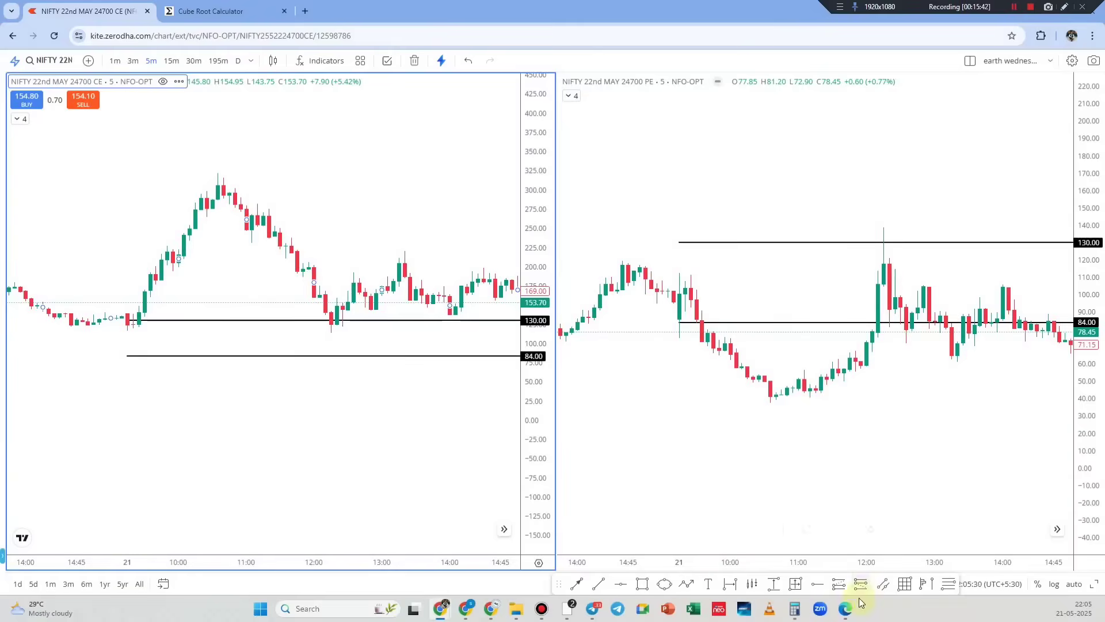
Compute 196 - 256 in Calculator and close it.
click(795, 611)
text(196-256)
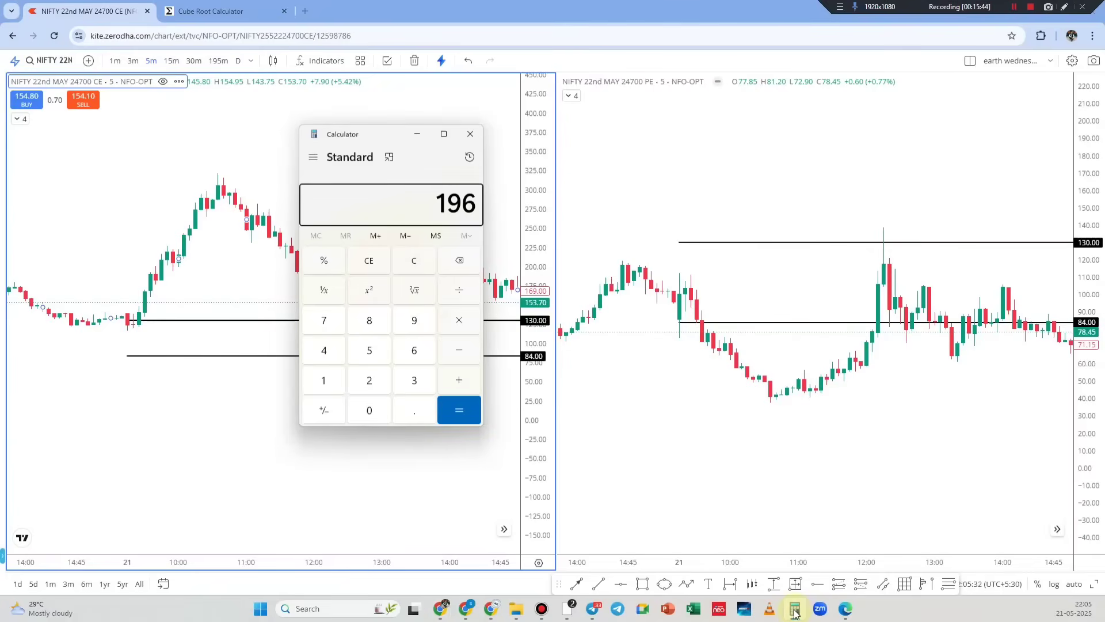
key(Return)
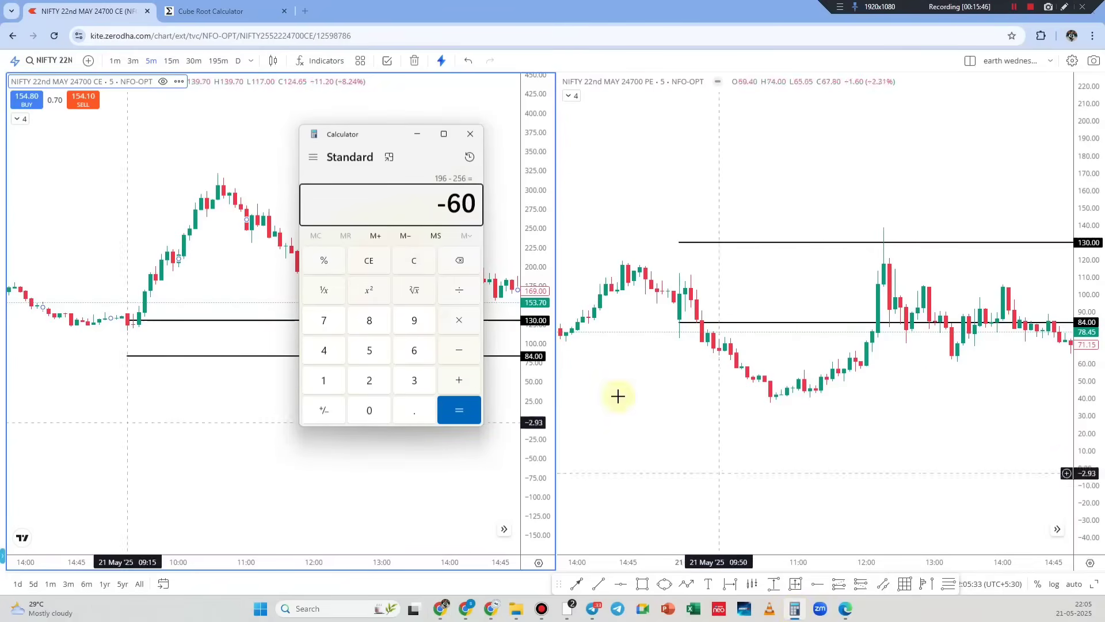
click(468, 135)
Handwrite an underlined 100% above the put chart's candles.
drag(762, 157, 765, 196)
mouse_move(797, 156)
mouse_down()
mouse_move(832, 143)
mouse_move(853, 154)
mouse_up()
click(846, 138)
click(868, 134)
drag(774, 193, 923, 148)
Handwrite an underlined 80% on the call chart and a circled 7 below the put chart's candles, and clear the annotations.
mouse_move(364, 137)
mouse_down()
mouse_move(358, 171)
mouse_move(373, 136)
mouse_move(403, 148)
mouse_up()
click(396, 133)
click(426, 129)
drag(345, 186, 469, 138)
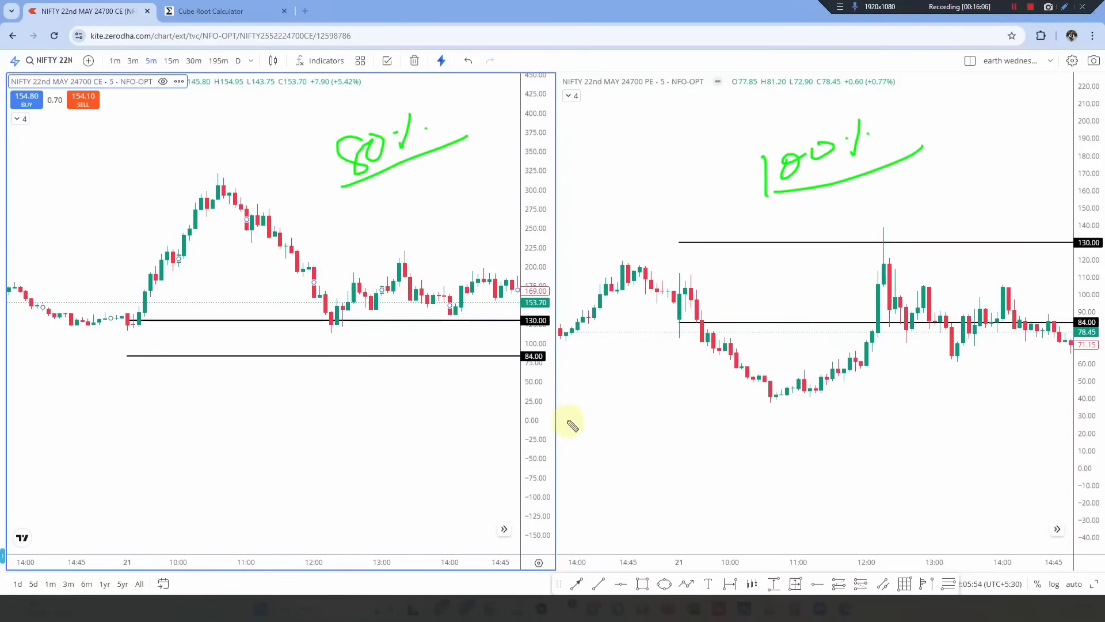
mouse_move(761, 436)
mouse_down()
mouse_move(809, 426)
mouse_move(803, 489)
mouse_up()
mouse_move(744, 433)
mouse_down()
mouse_move(814, 405)
mouse_move(764, 430)
mouse_up()
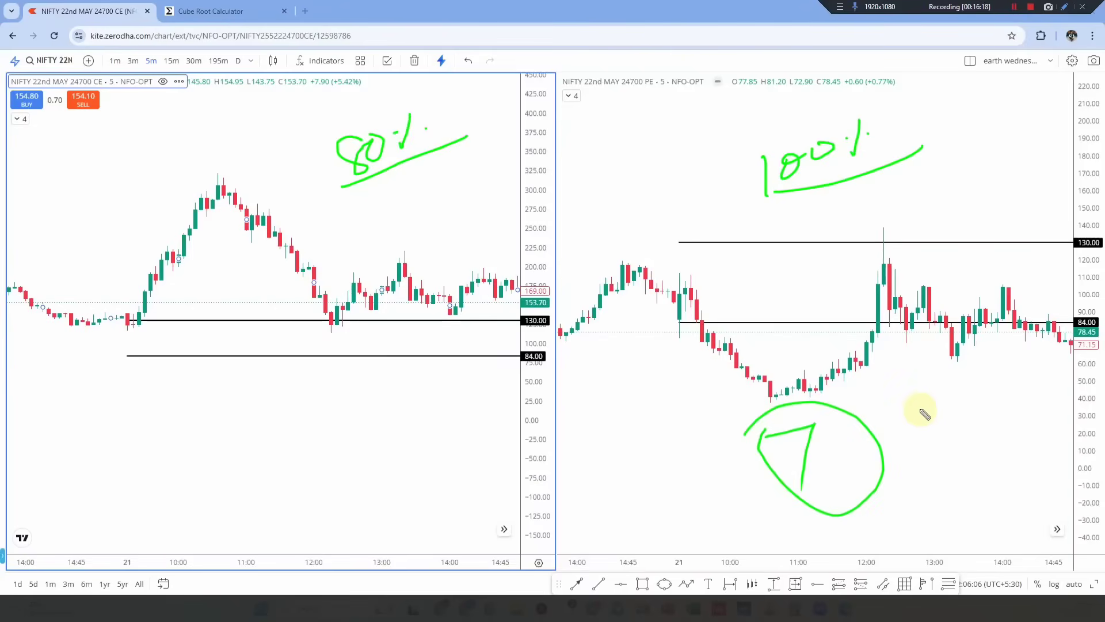
key(Escape)
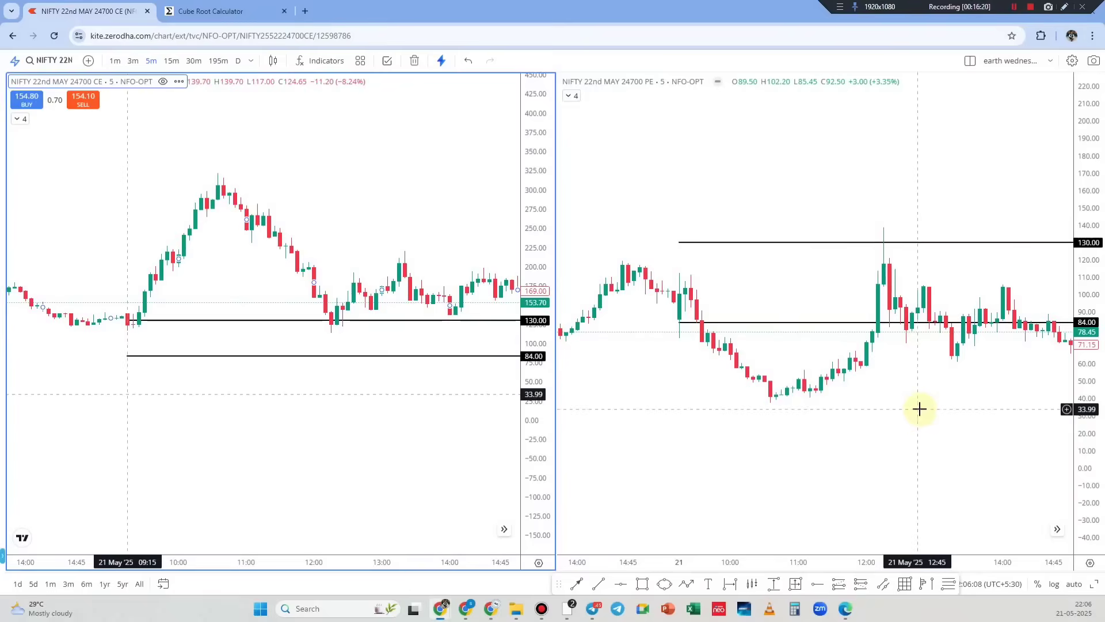
Switch to TradingView and exit Bar Replay mode on the Nifty 50 five-minute chart.
click(494, 607)
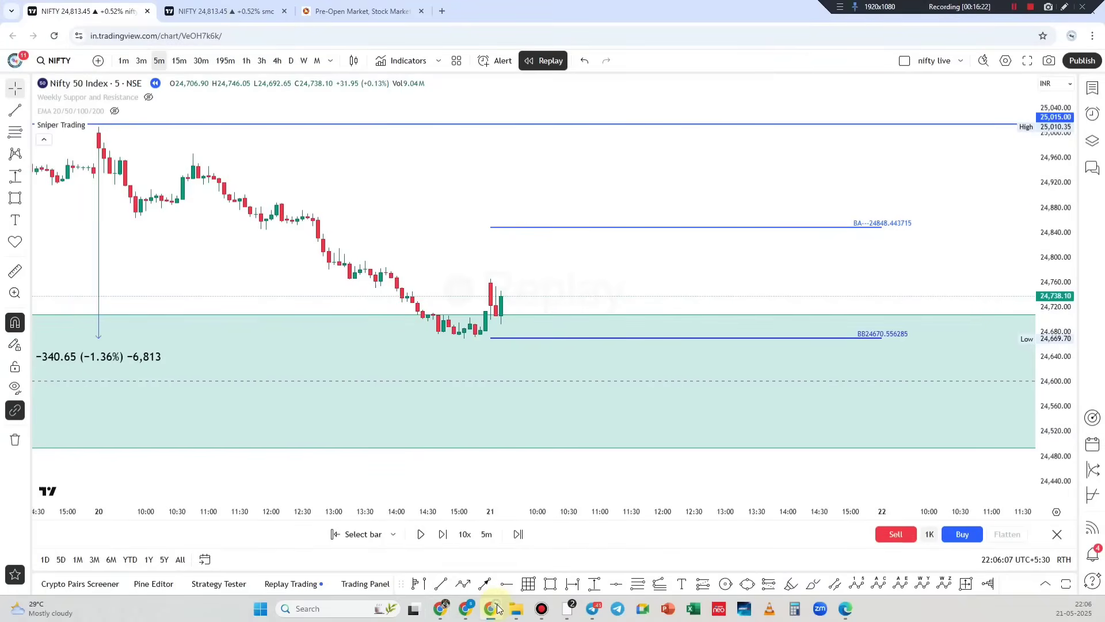
drag(1060, 222, 1026, 285)
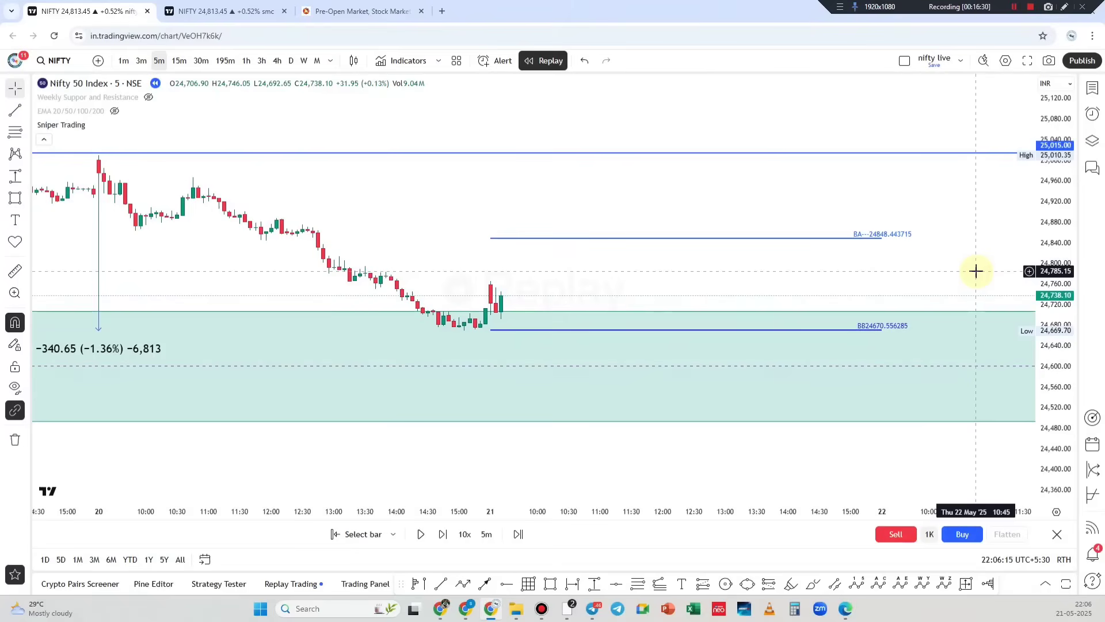
scroll(644, 273, left, 5)
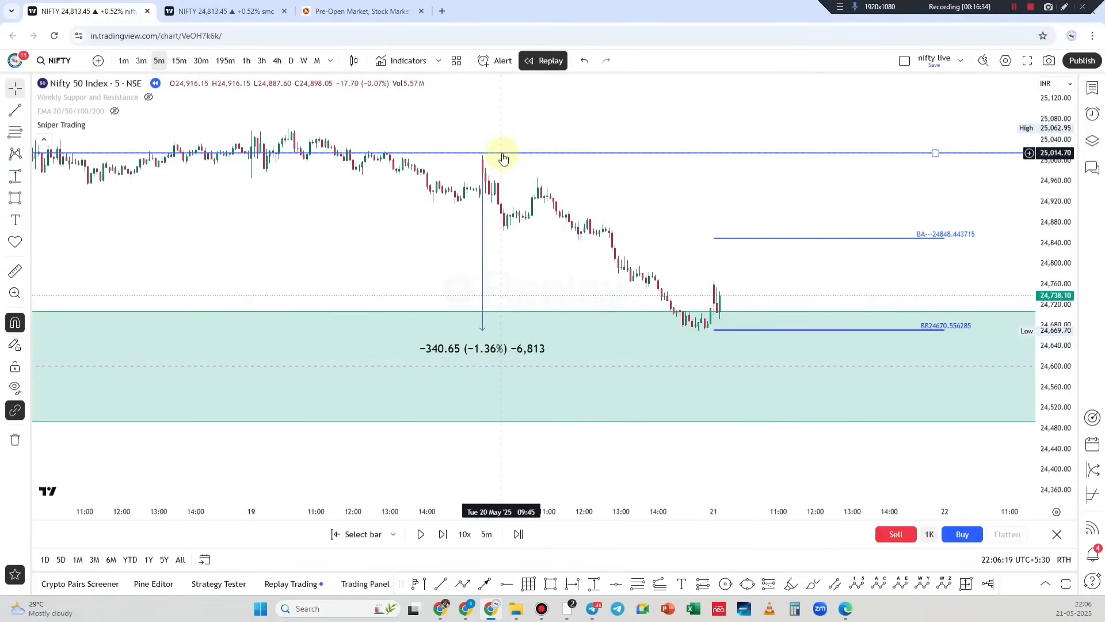
click(1056, 534)
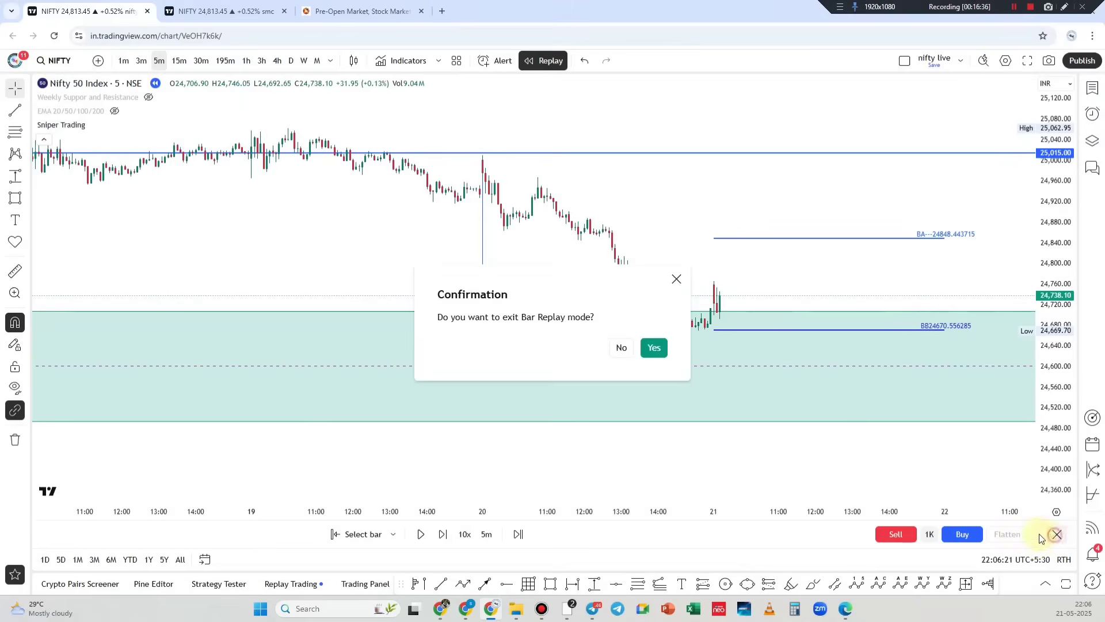
click(651, 347)
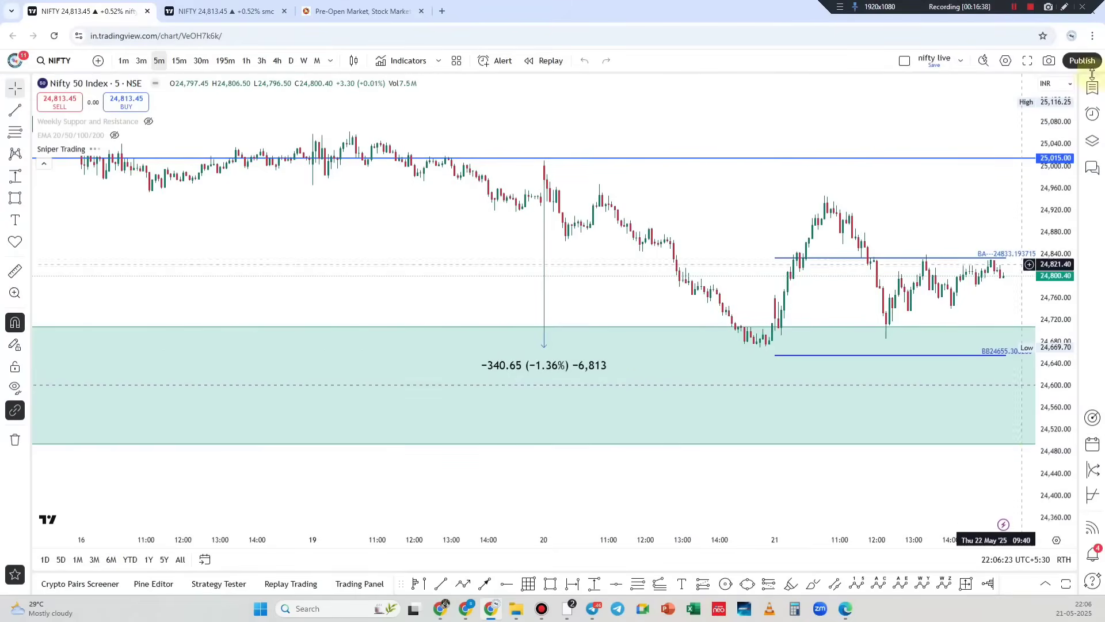
Sketch rising trendlines from the 21 May midday low and a projected drop, retest and fall at the last candle, and clear them.
click(1065, 7)
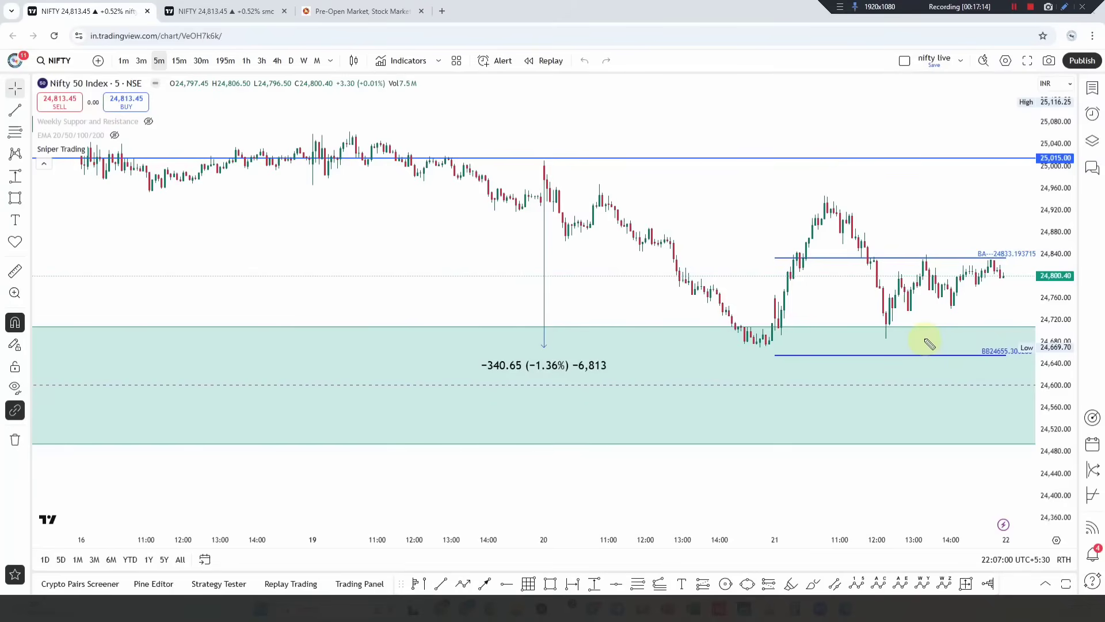
drag(891, 334, 1076, 267)
mouse_move(1002, 274)
mouse_down()
mouse_move(1007, 334)
mouse_move(1033, 291)
mouse_move(1063, 346)
mouse_move(1013, 347)
mouse_move(1003, 332)
mouse_move(1102, 320)
mouse_up()
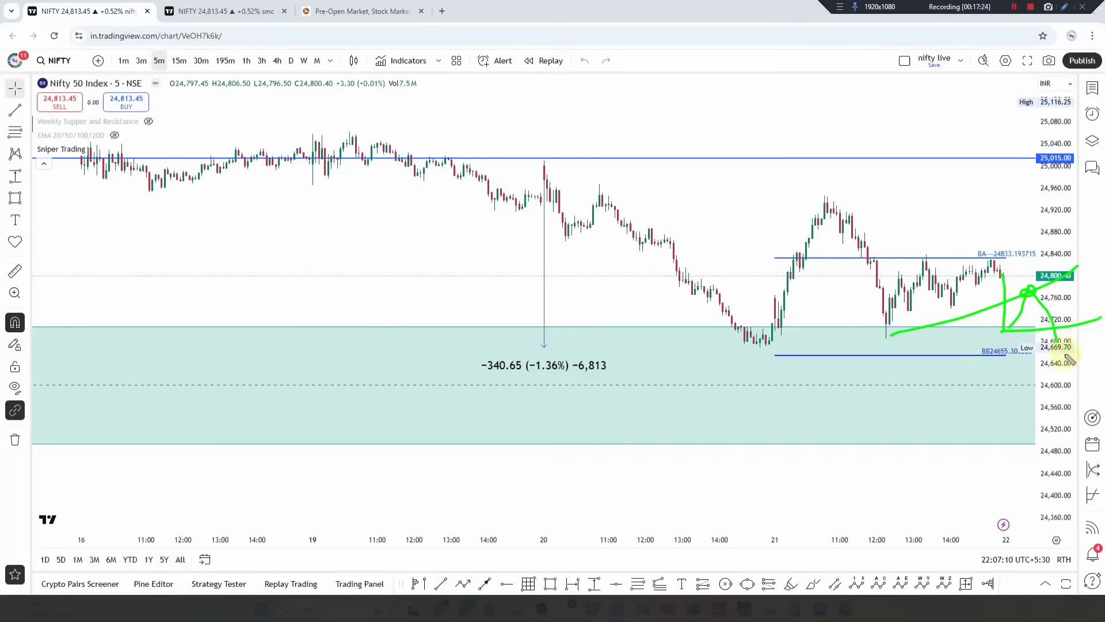
drag(876, 339, 1081, 303)
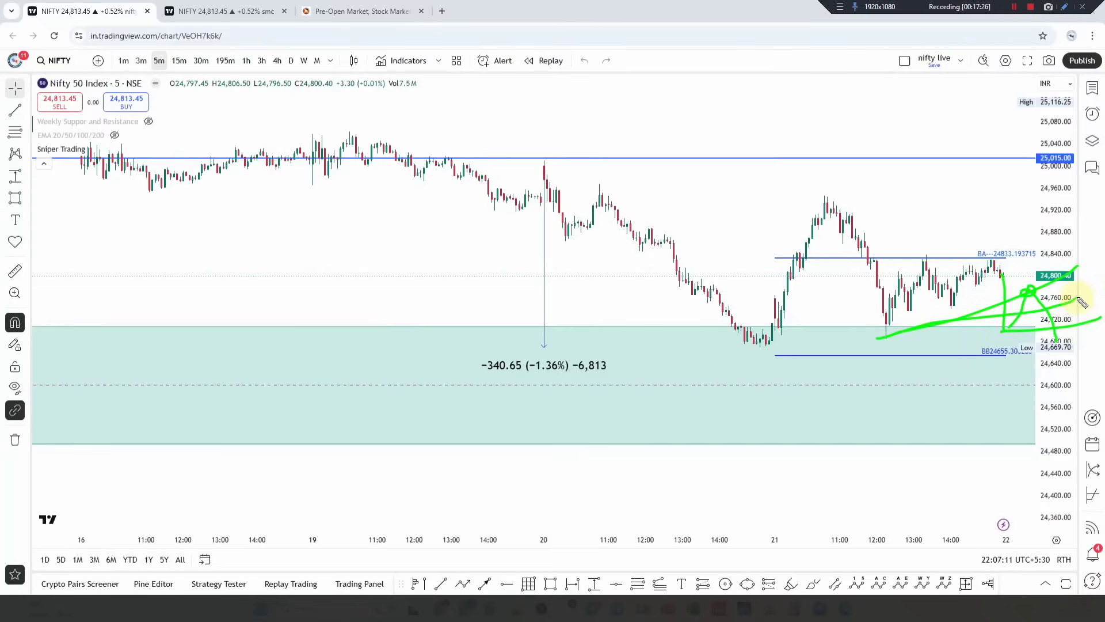
mouse_move(1001, 290)
mouse_down()
mouse_move(1010, 352)
mouse_move(1046, 296)
mouse_move(1031, 287)
mouse_up()
mouse_move(1045, 228)
mouse_down()
mouse_move(1031, 278)
mouse_move(1045, 263)
mouse_up()
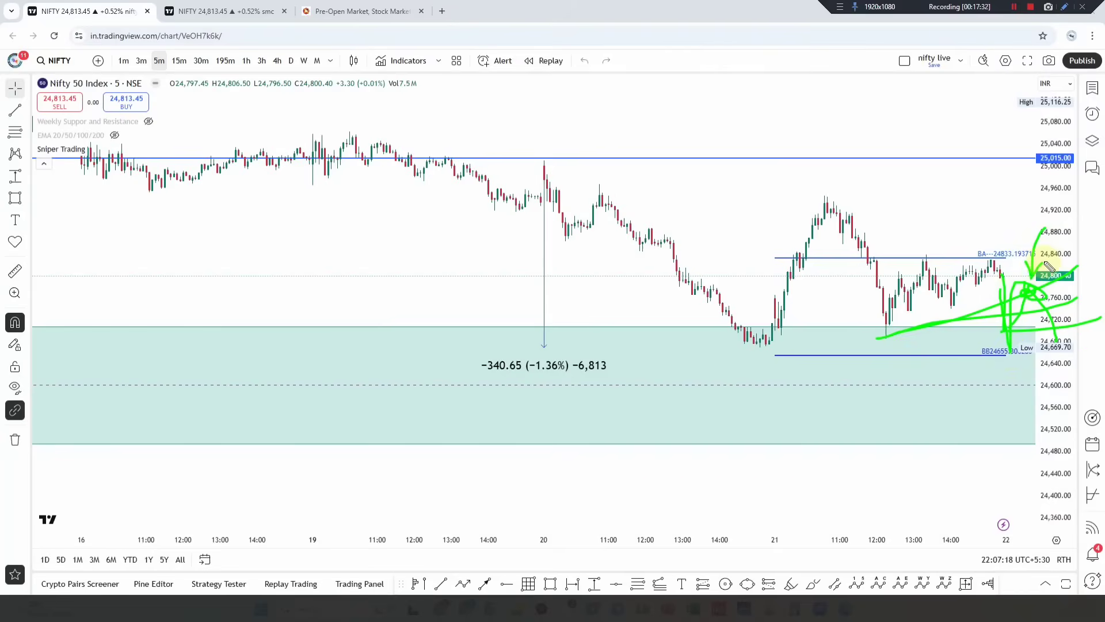
key(Escape)
Handwrite an underlined smc note on the Nifty chart, point an arrow at the 21 May morning peak, and clear the annotations.
scroll(850, 320, up, 5)
drag(1063, 270, 1063, 218)
scroll(989, 232, up, 2)
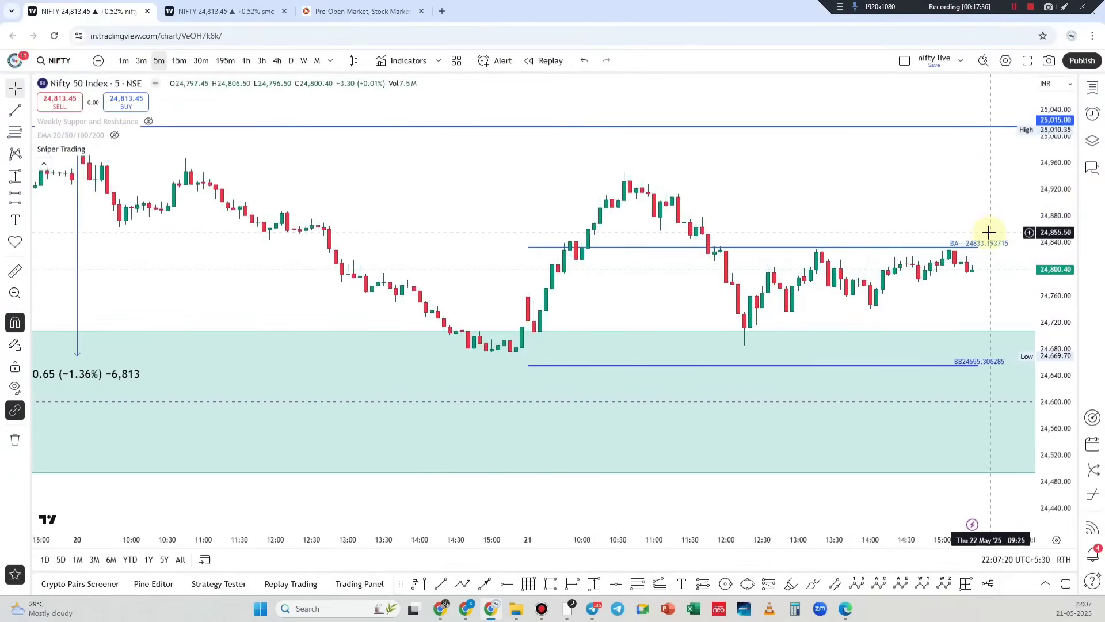
click(1066, 7)
mouse_move(873, 146)
mouse_down()
mouse_move(879, 159)
mouse_move(857, 166)
mouse_up()
mouse_move(892, 145)
mouse_down()
mouse_move(897, 123)
mouse_move(920, 131)
mouse_up()
drag(942, 111, 952, 119)
drag(853, 185, 993, 148)
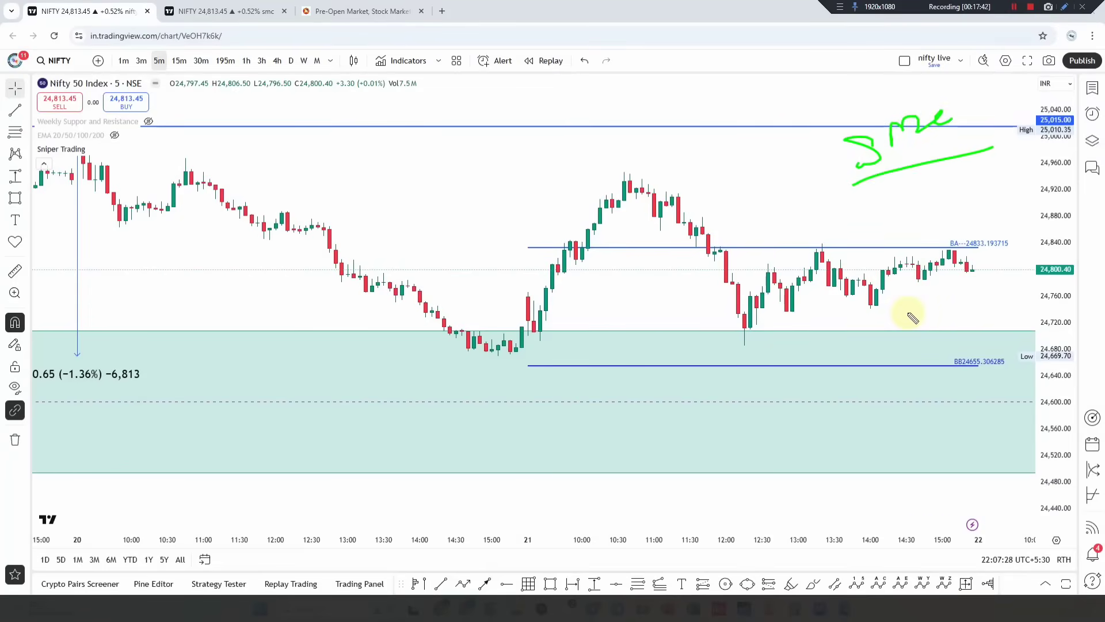
mouse_move(713, 68)
mouse_down()
mouse_move(670, 137)
mouse_move(694, 151)
mouse_up()
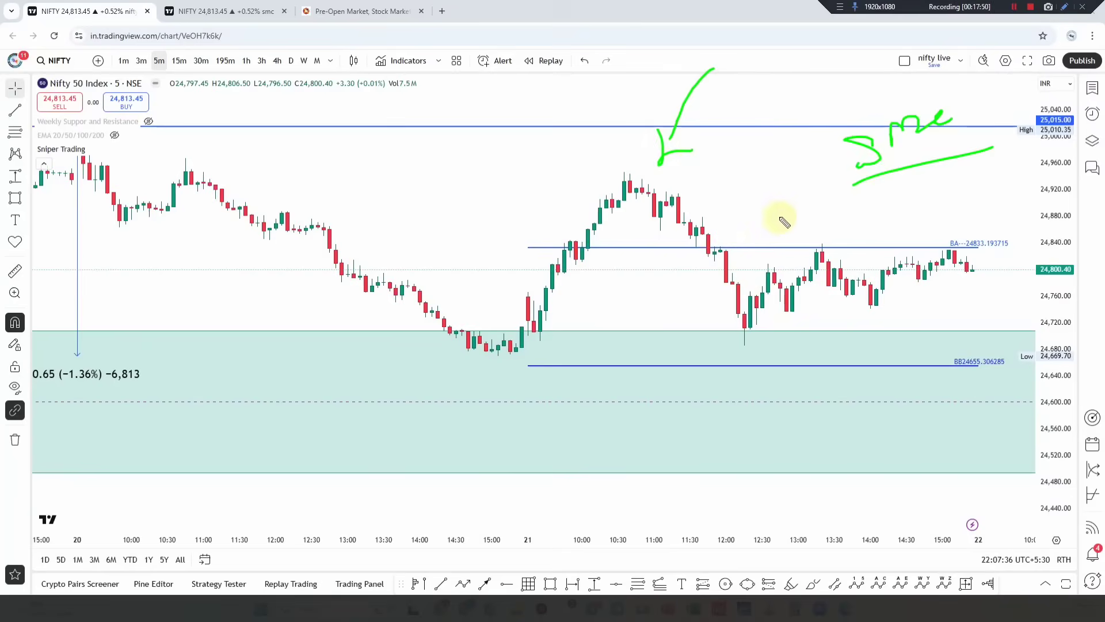
key(Escape)
click(18, 296)
drag(669, 215, 692, 232)
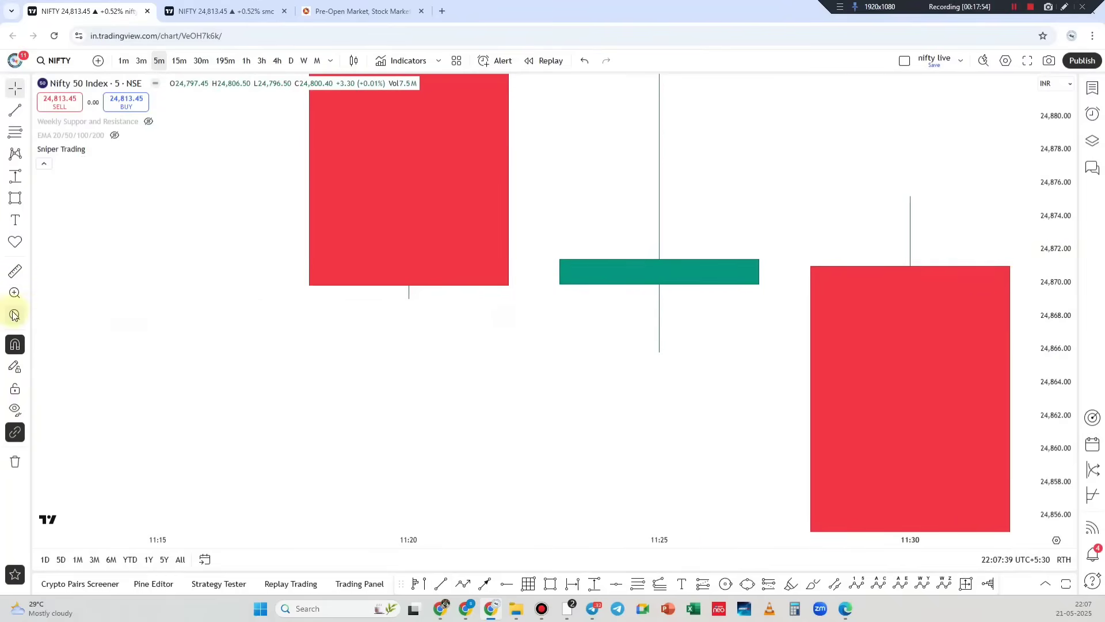
key(alt+r)
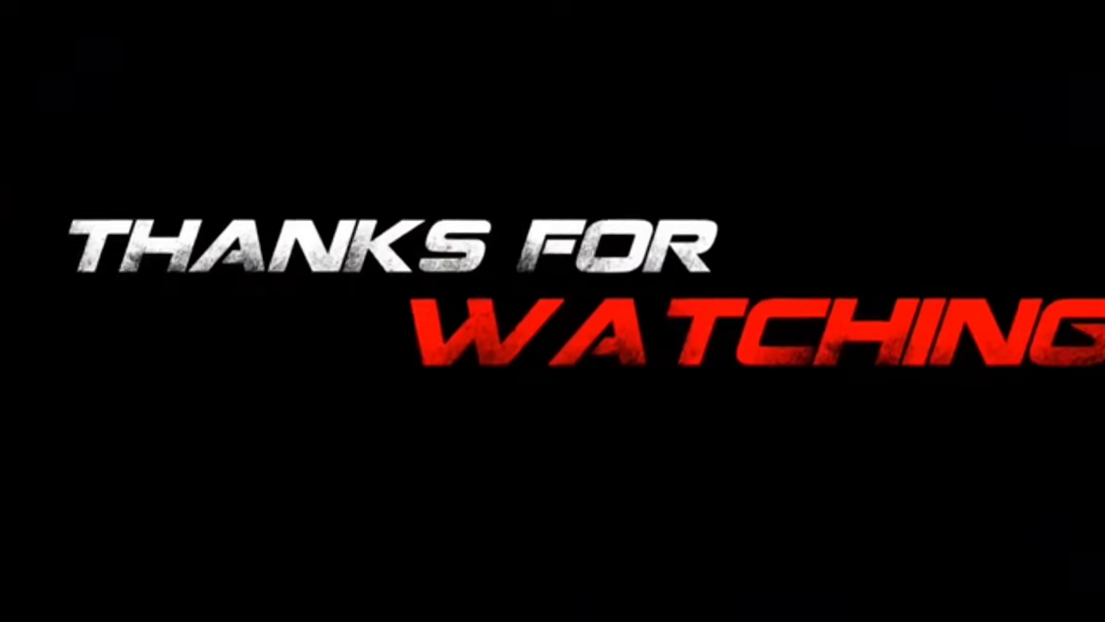